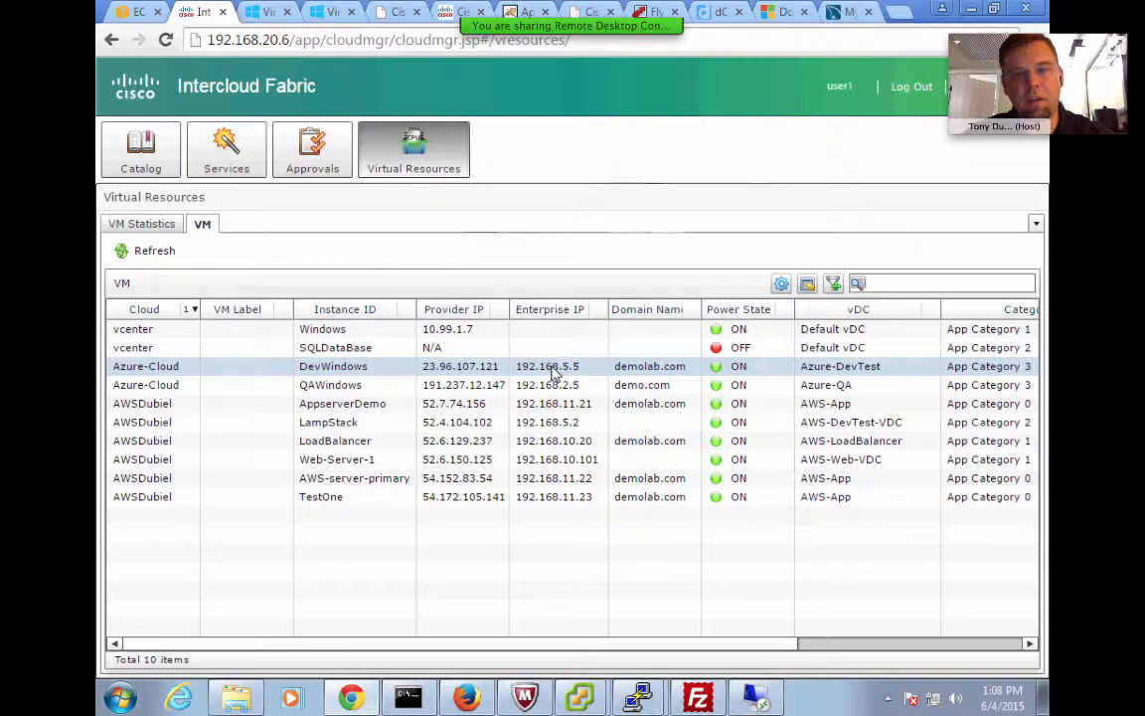
# Connect to recent host 192.168.5.5 as Administrator with the password, accepting the certificate warning
pyautogui.rightClick(639, 697)
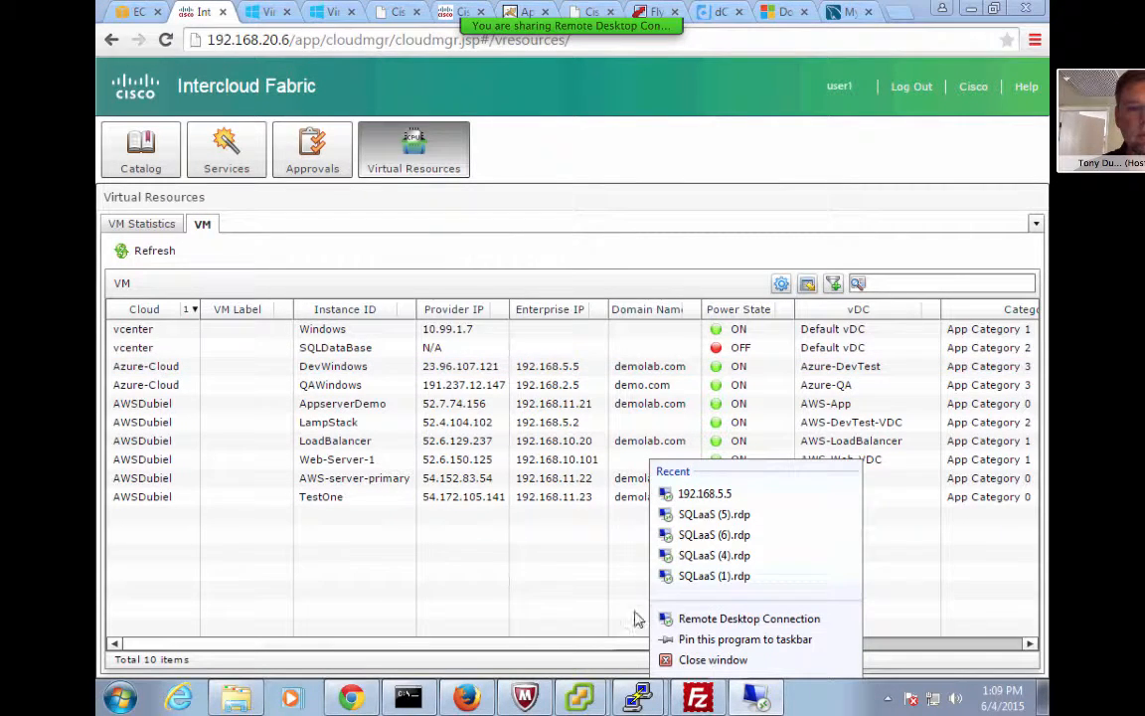
pyautogui.click(722, 496)
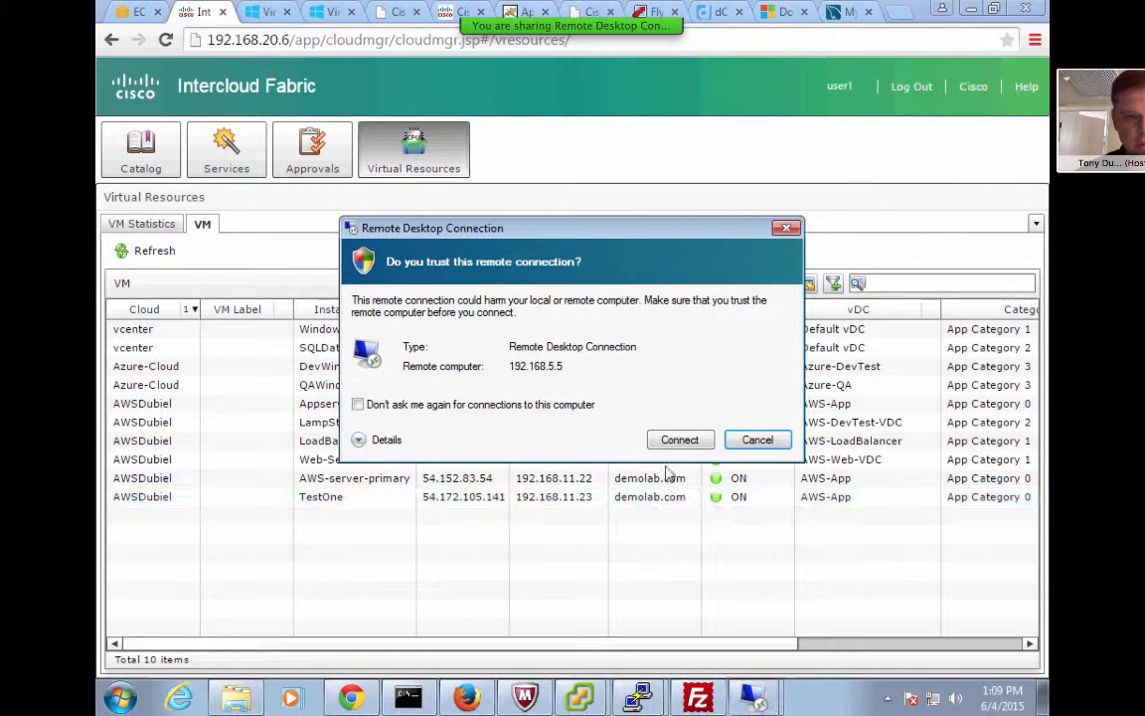
pyautogui.click(690, 440)
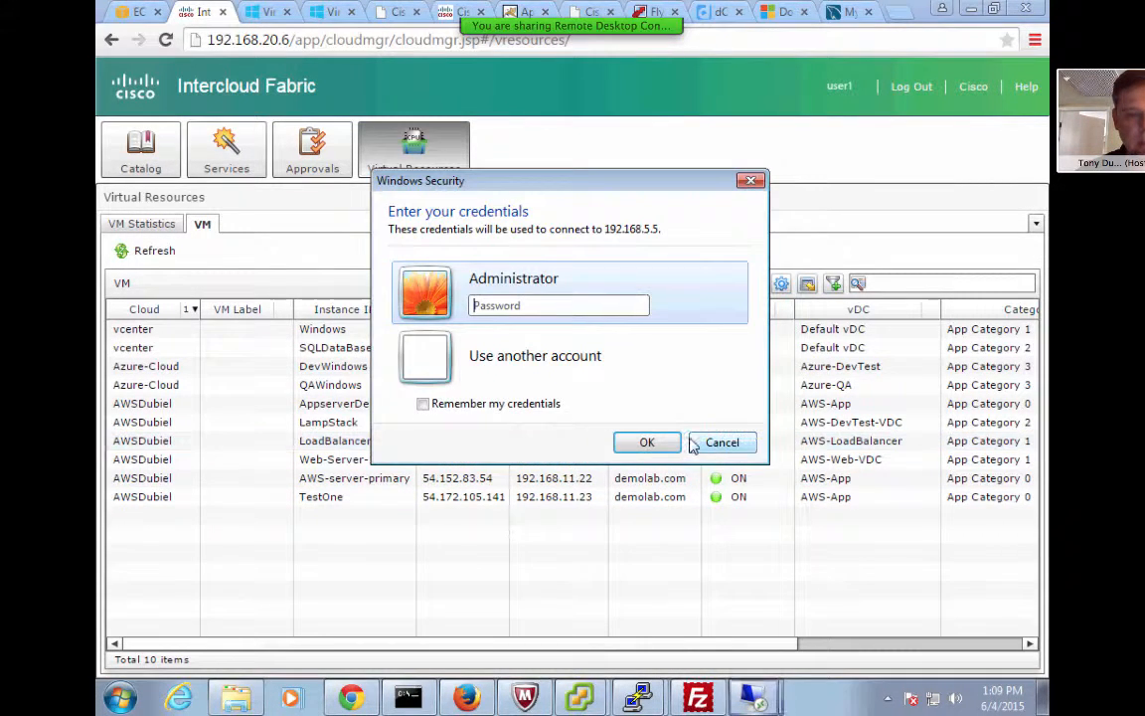
pyautogui.click(587, 304)
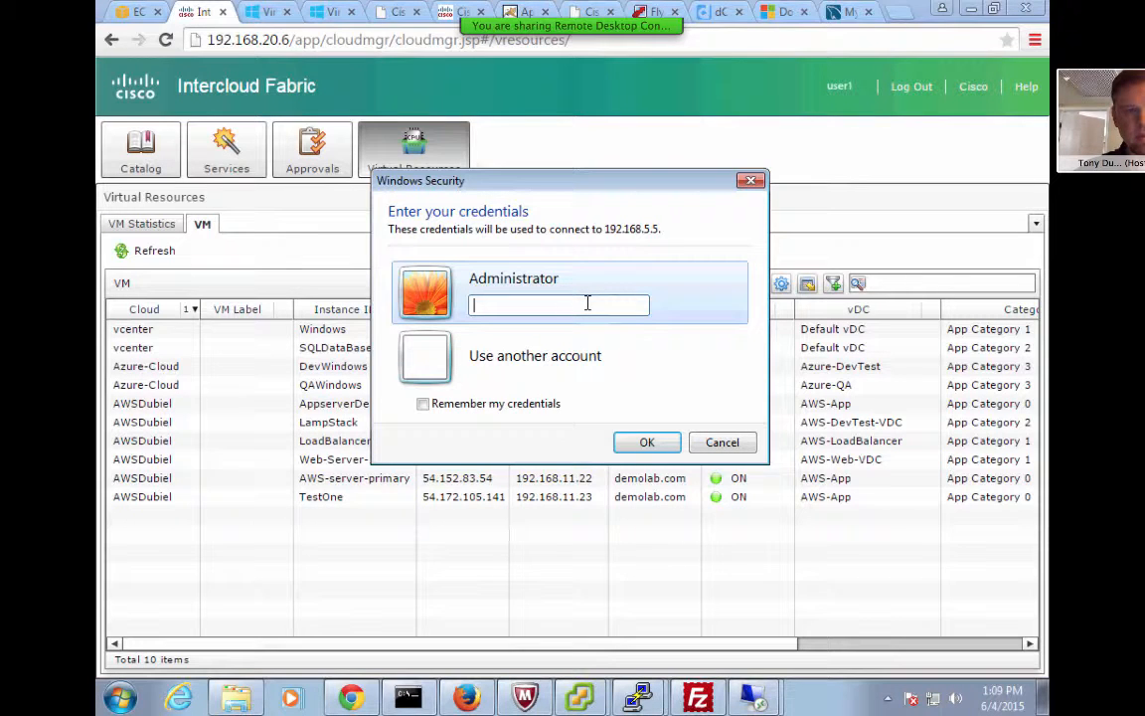
pyautogui.write('•••')
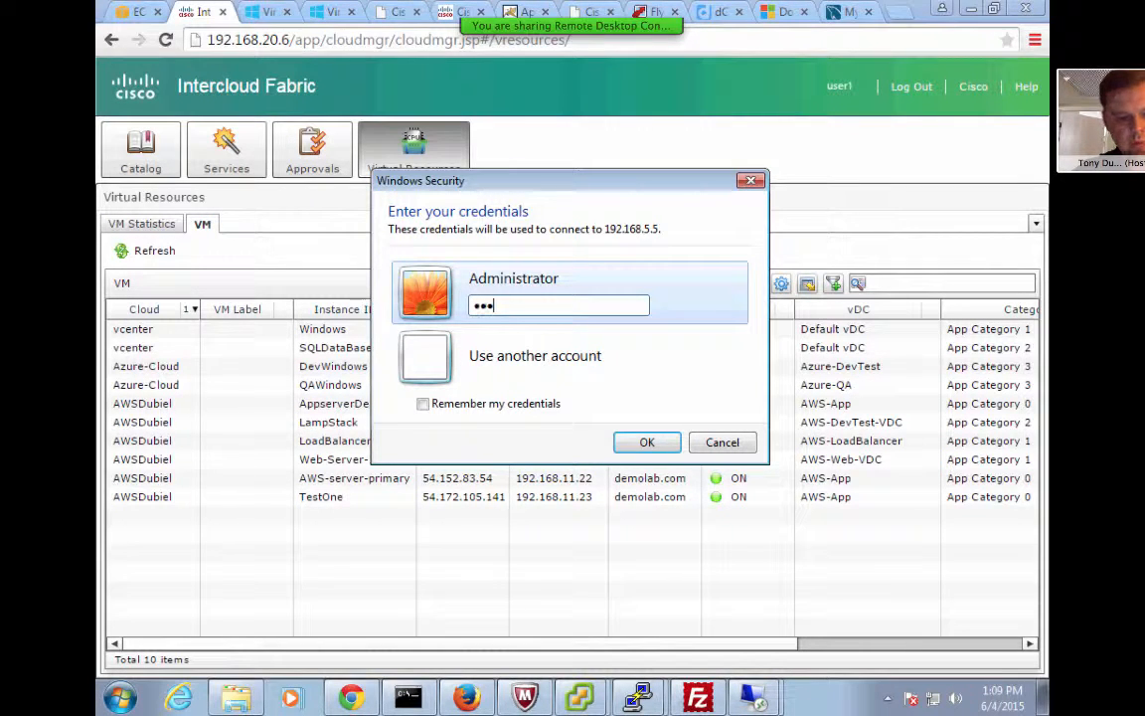
pyautogui.write('•••••')
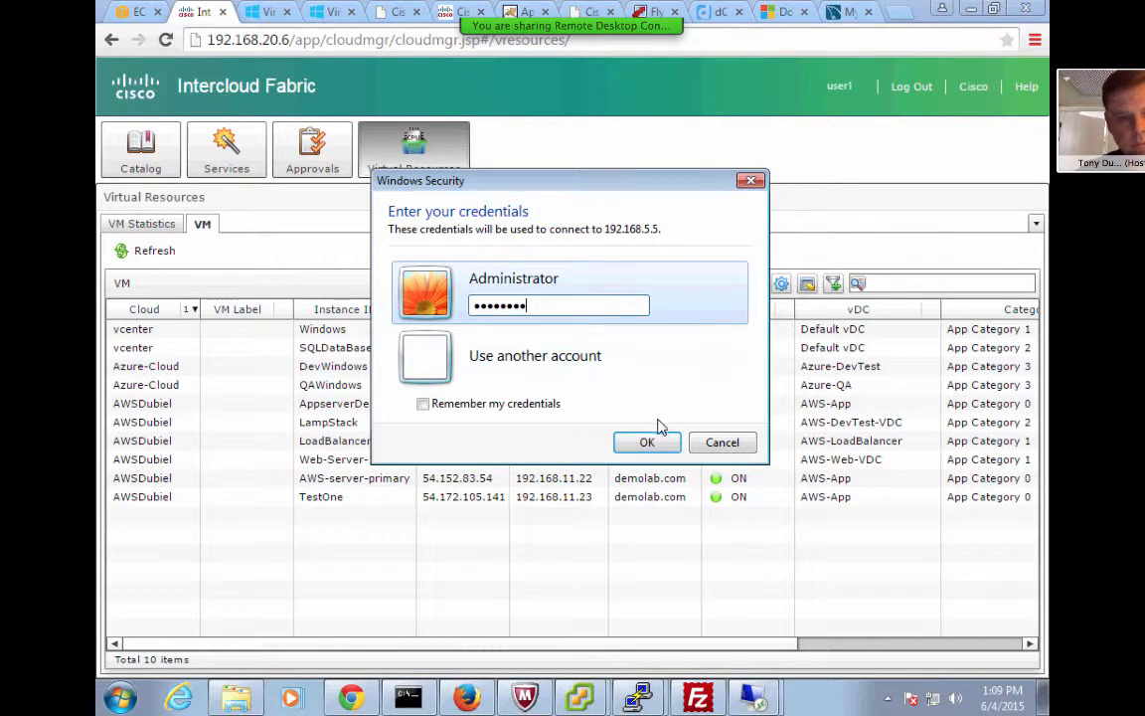
pyautogui.click(649, 442)
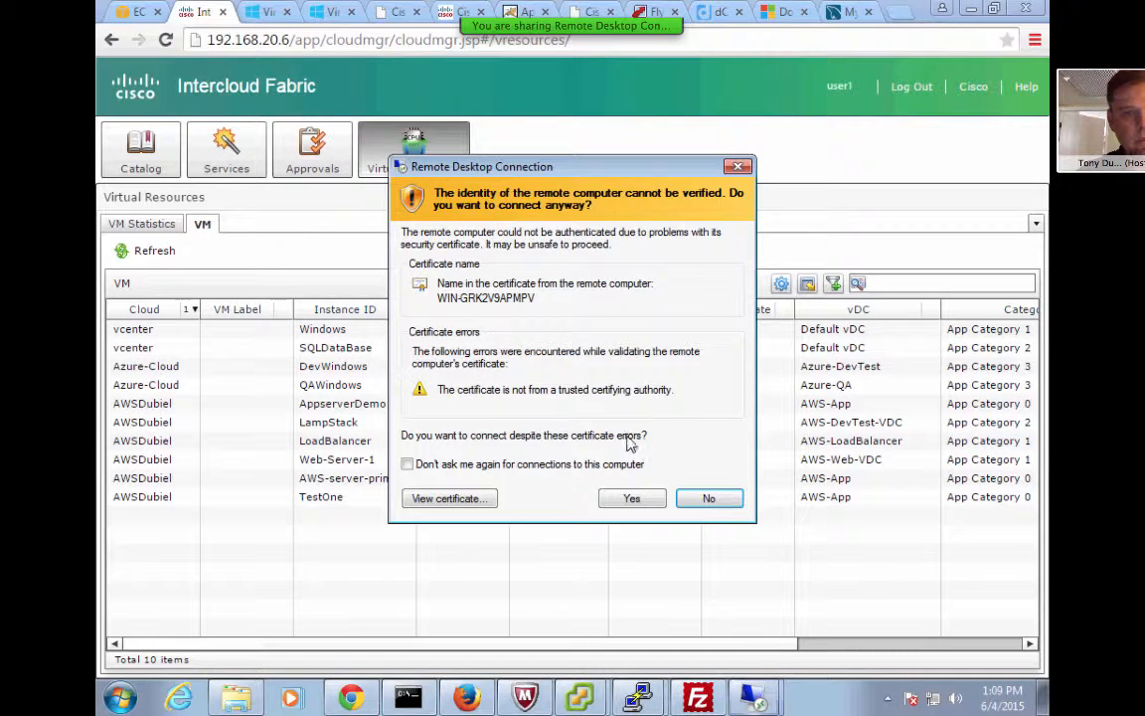
pyautogui.click(634, 499)
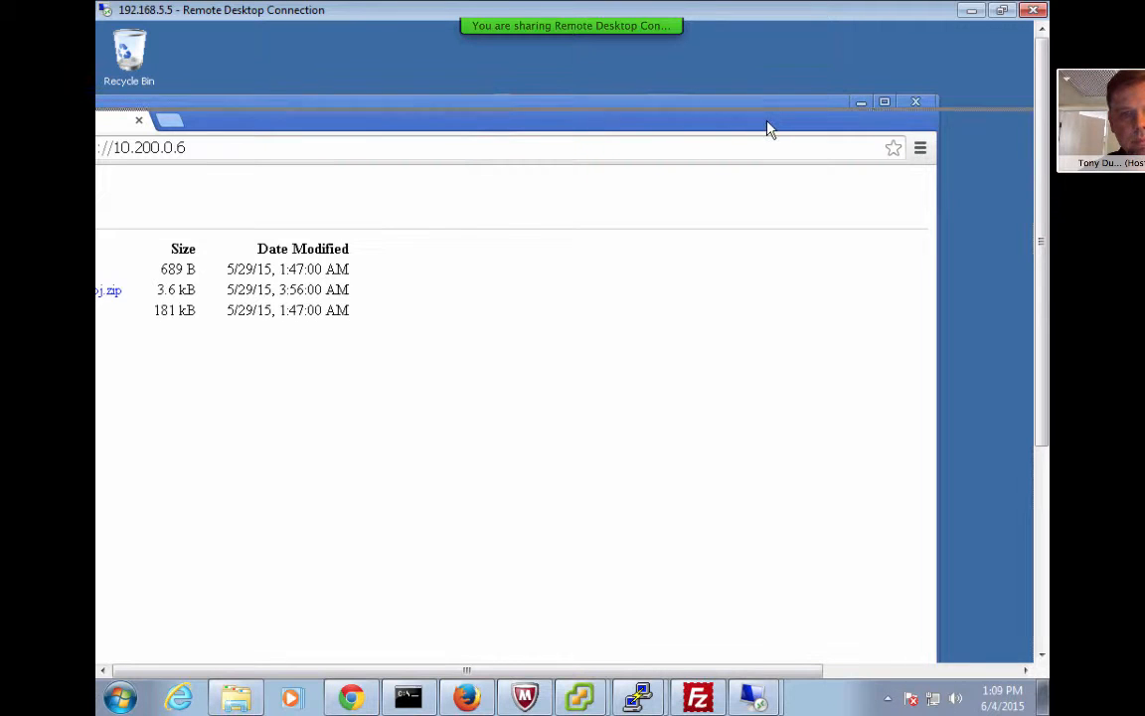
# Bring the Chrome FTP listing into view, then minimize it to reveal the remote desktop
pyautogui.moveTo(770, 128); pyautogui.dragTo(902, 133)
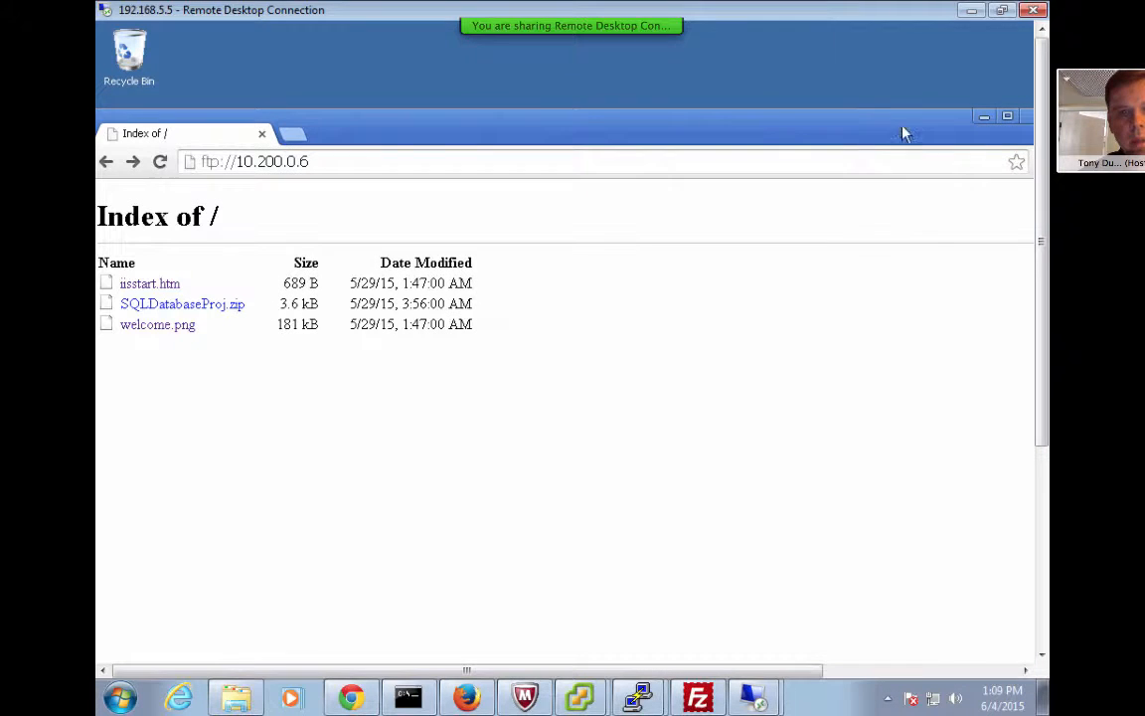
pyautogui.click(985, 119)
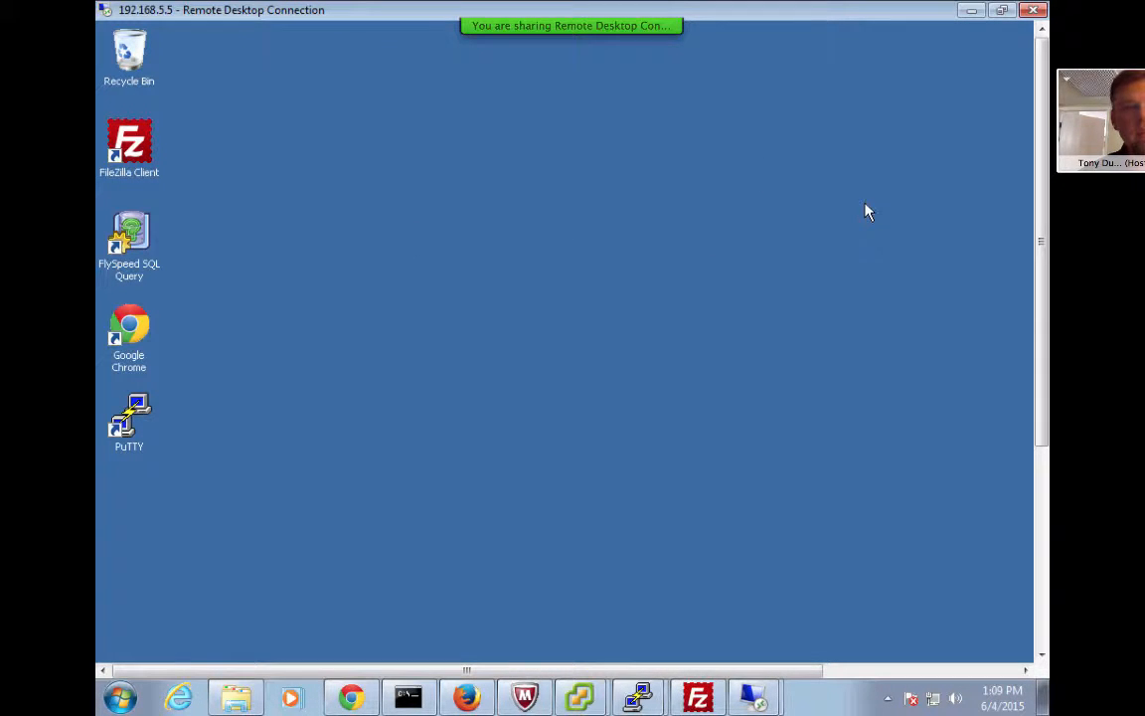
pyautogui.moveTo(1036, 238); pyautogui.dragTo(1023, 582)
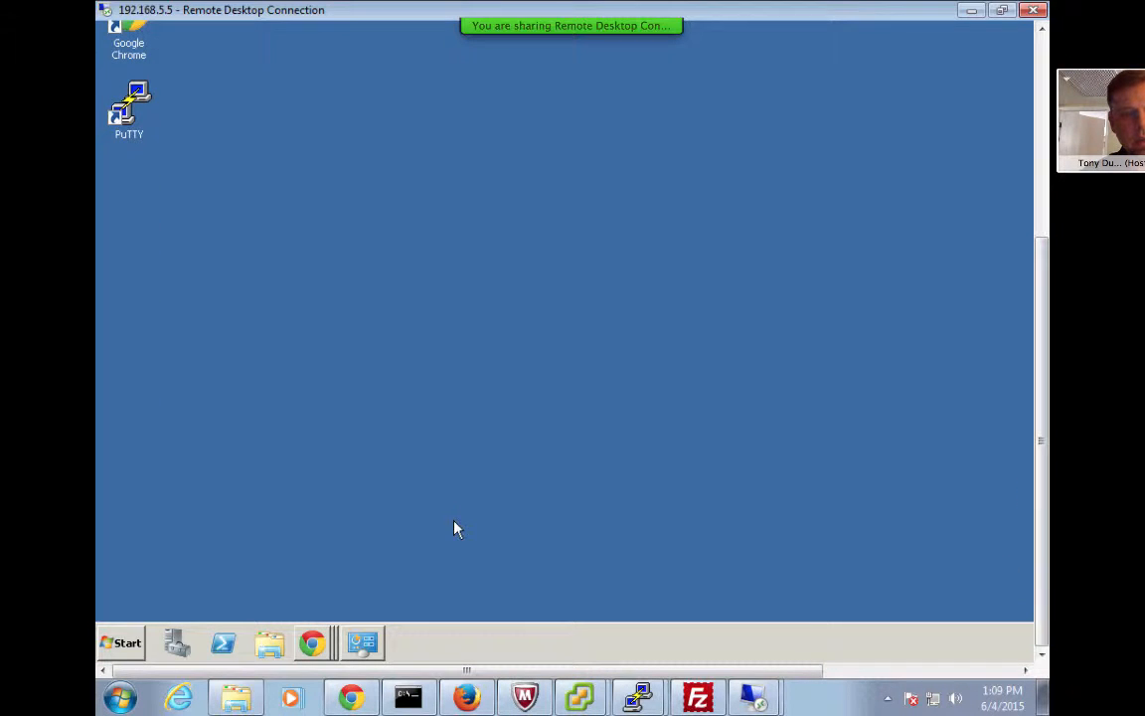
# Launch Command Prompt from the remote VM's Start menu and position its window
pyautogui.click(125, 649)
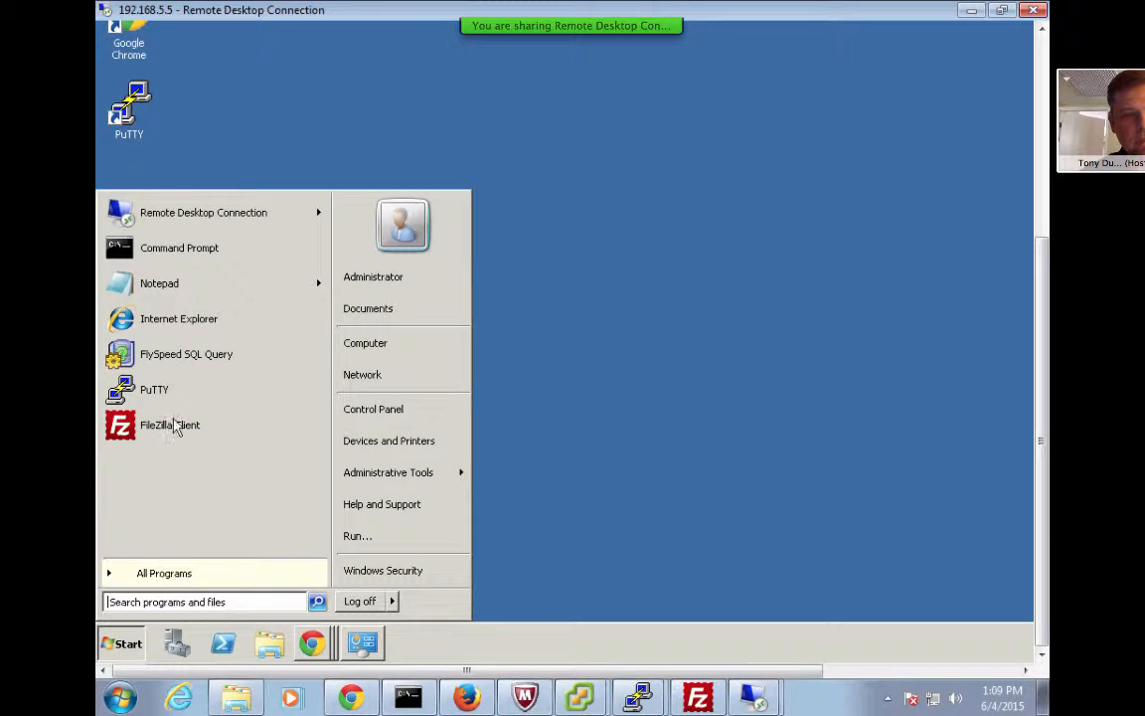
pyautogui.click(196, 251)
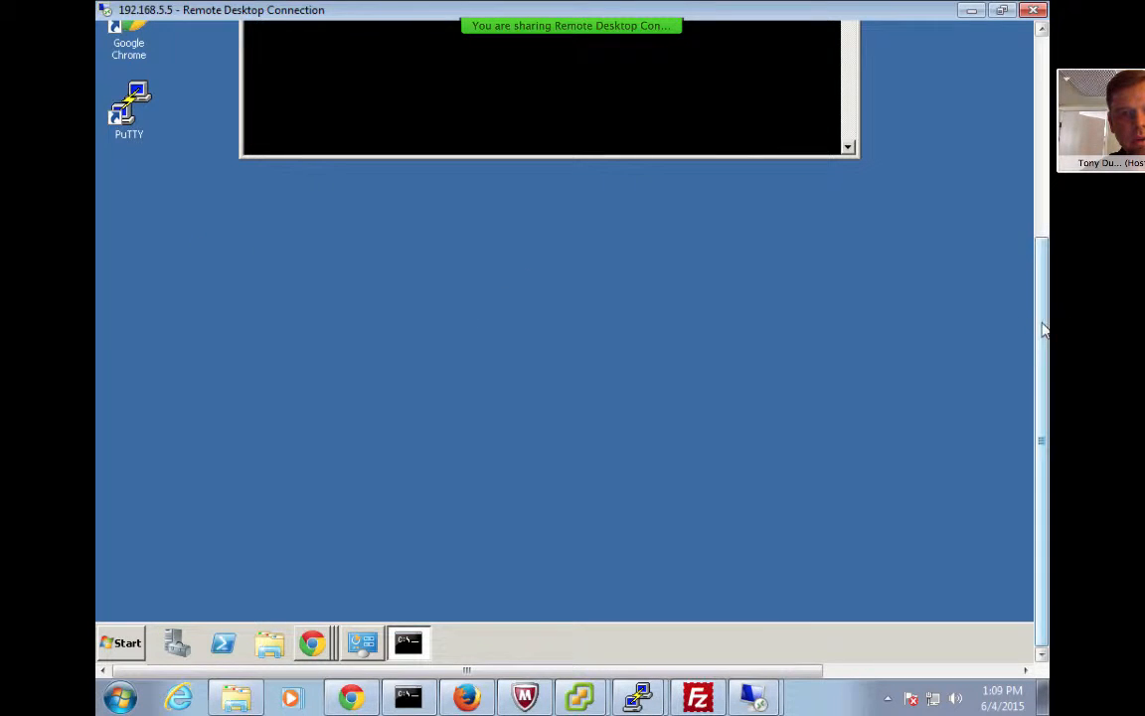
pyautogui.moveTo(1046, 340); pyautogui.dragTo(1044, 191)
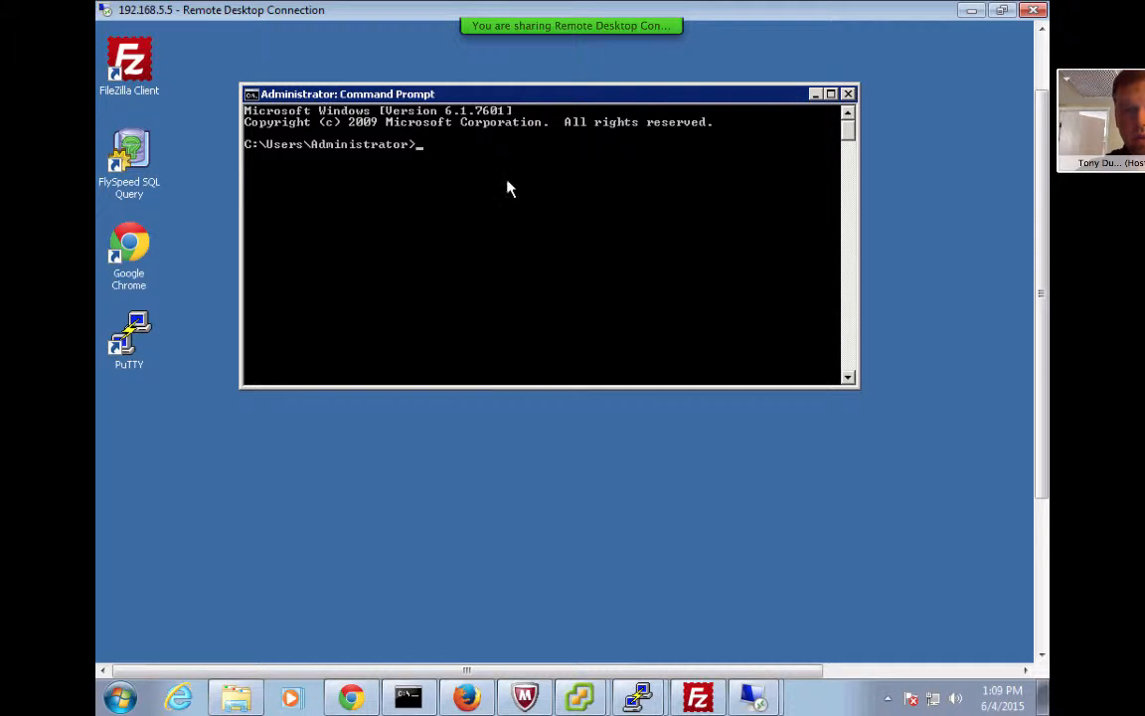
pyautogui.moveTo(1087, 79); pyautogui.dragTo(941, 11)
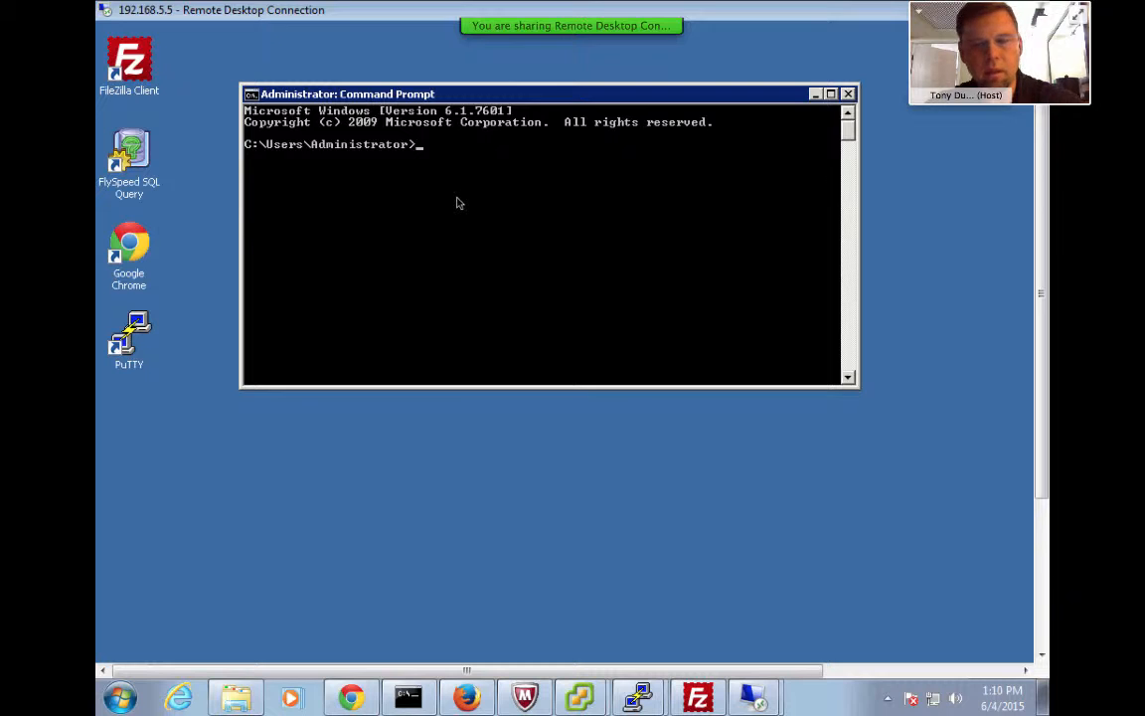
# Run ipconfig and scroll to the adapters at 192.168.5.5 and 10.200.0.4
pyautogui.click(541, 573)
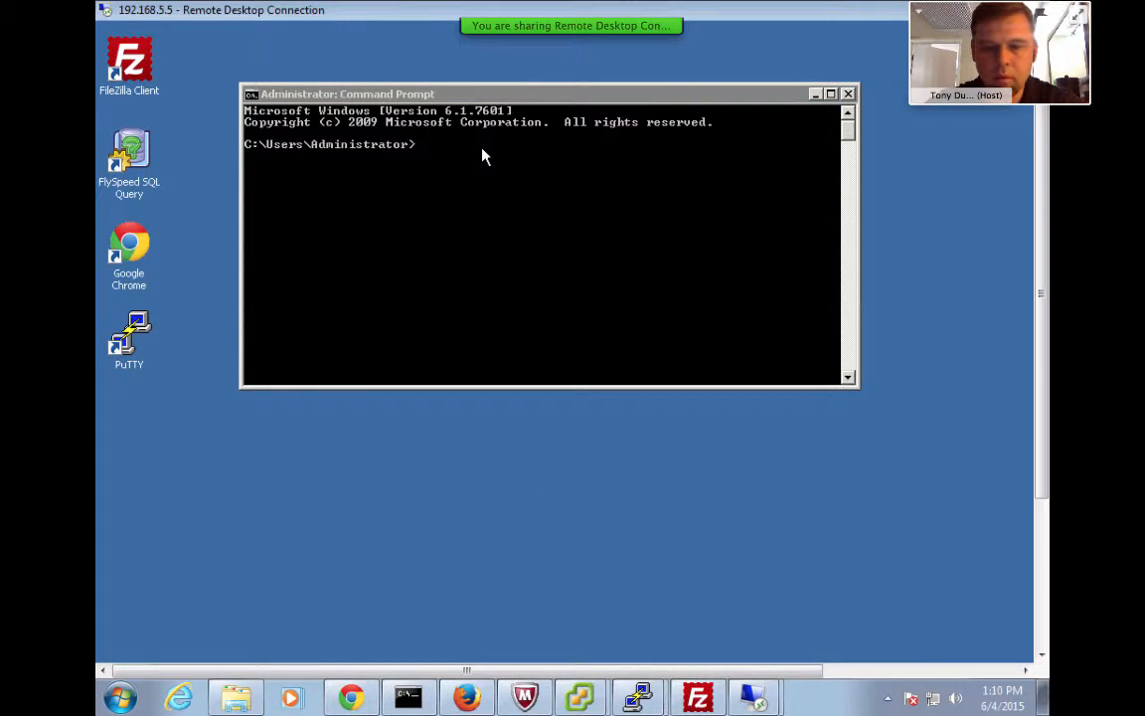
pyautogui.press('XF86AudioMute')
pyautogui.press('XF86AudioMute')
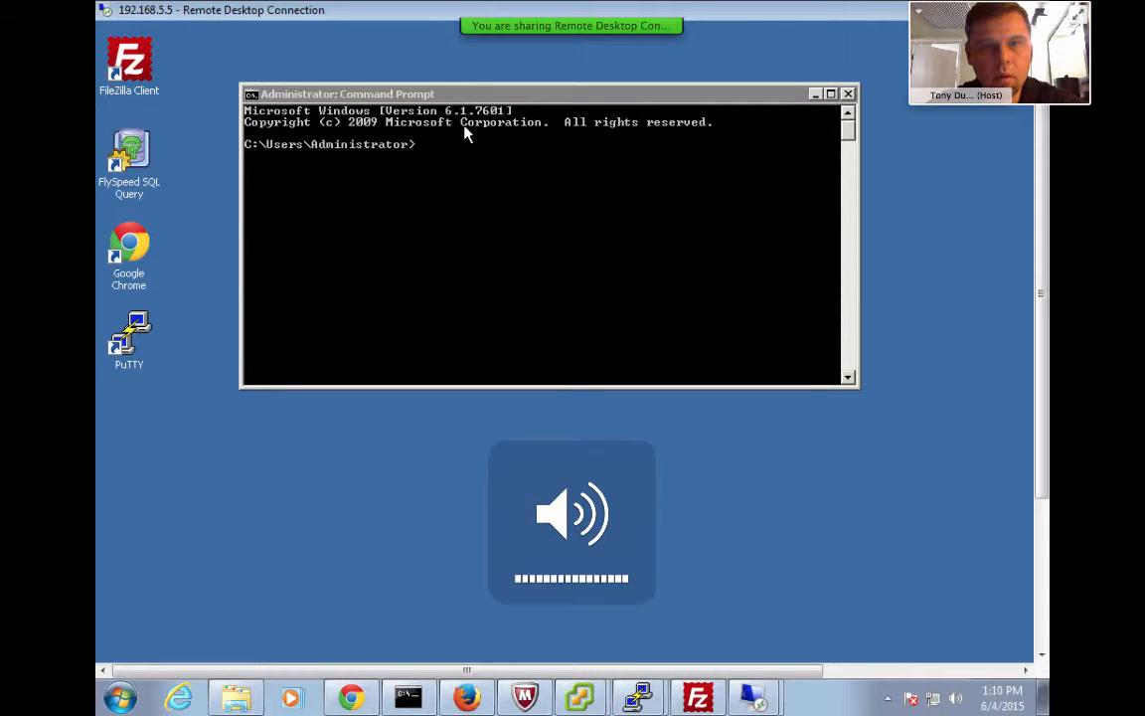
pyautogui.click(439, 166)
pyautogui.write('ip')
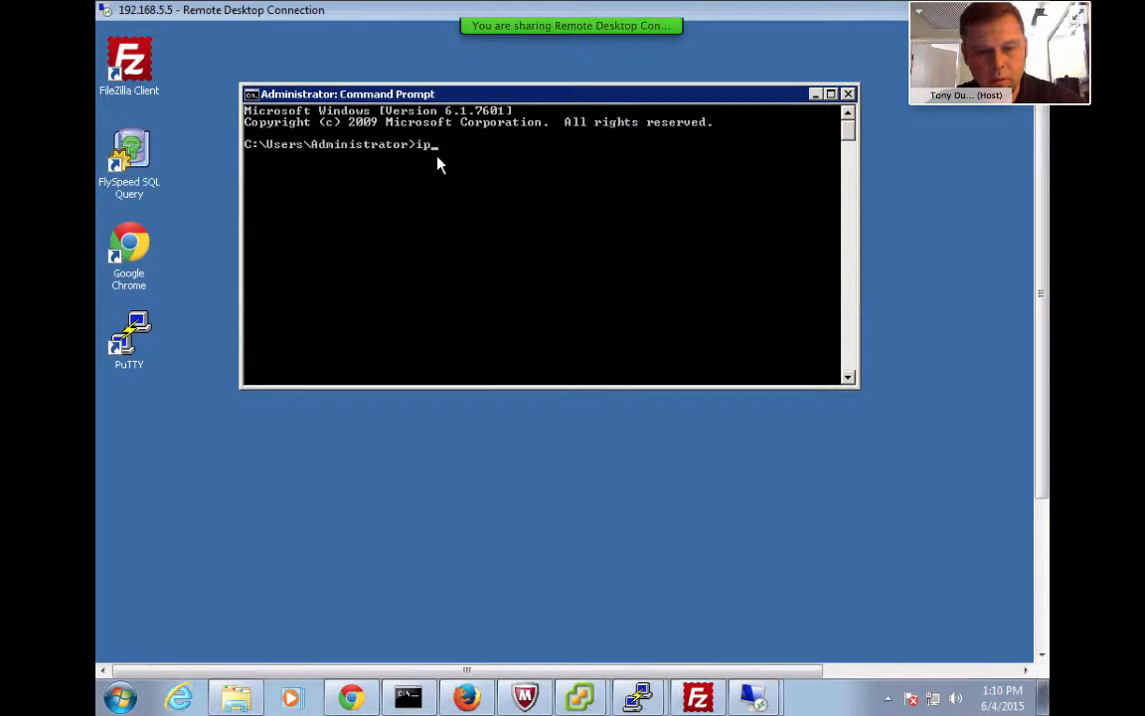
pyautogui.write('config')
pyautogui.press('Return')
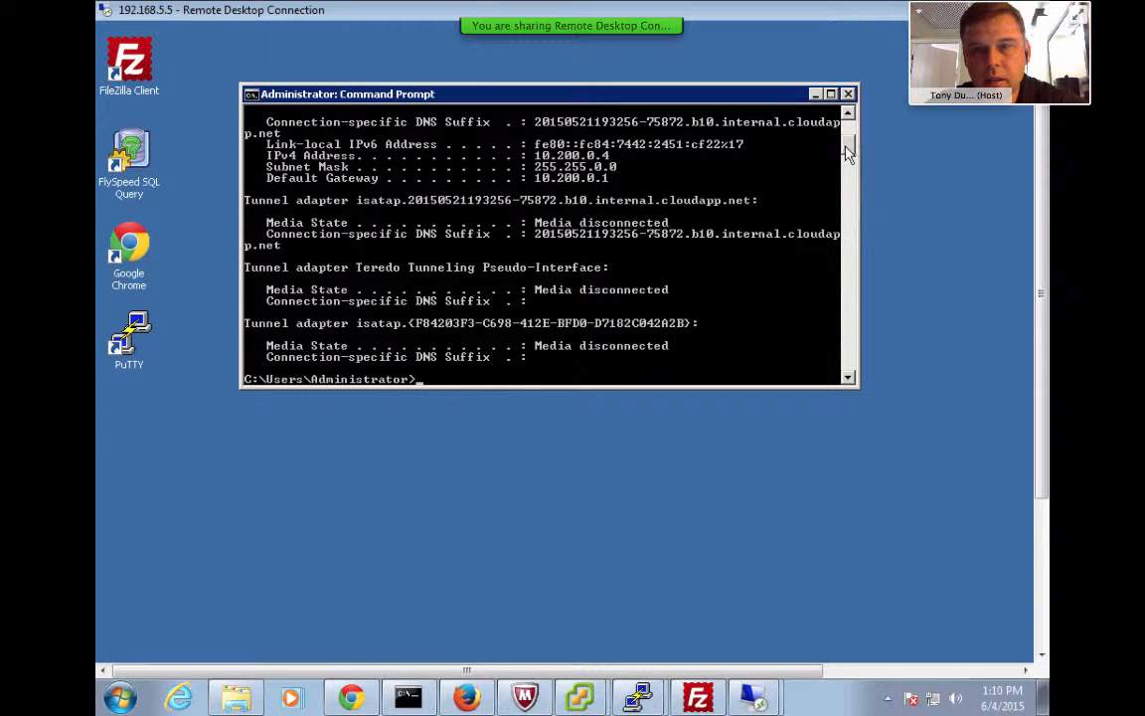
pyautogui.moveTo(847, 147); pyautogui.dragTo(851, 145)
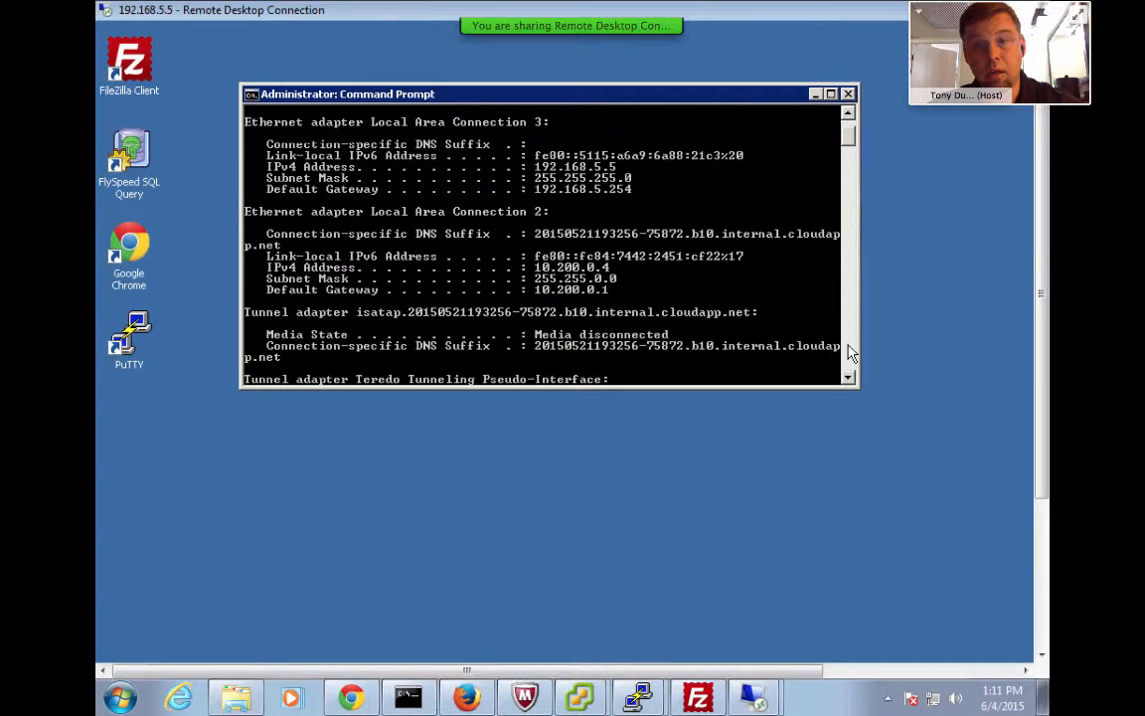
pyautogui.scroll(-8, 850, 353)
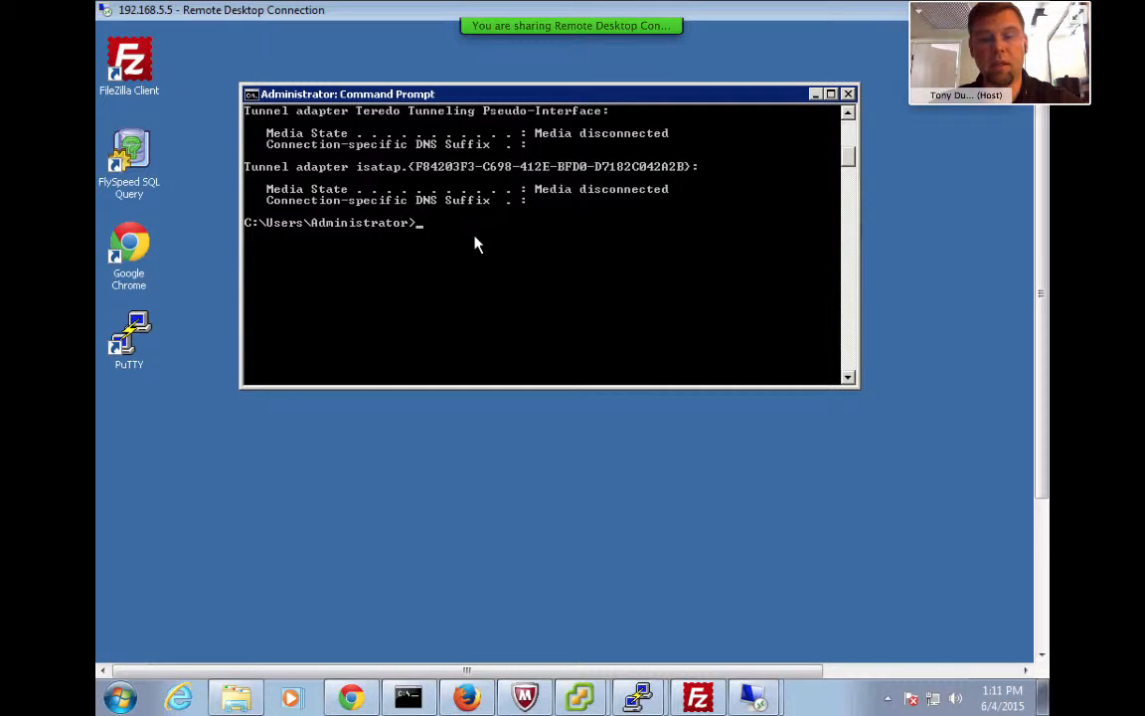
# Try pinging 192.168.5.2 with the mistyped command 'ping ping 192.168.5.2'
pyautogui.write('ping')
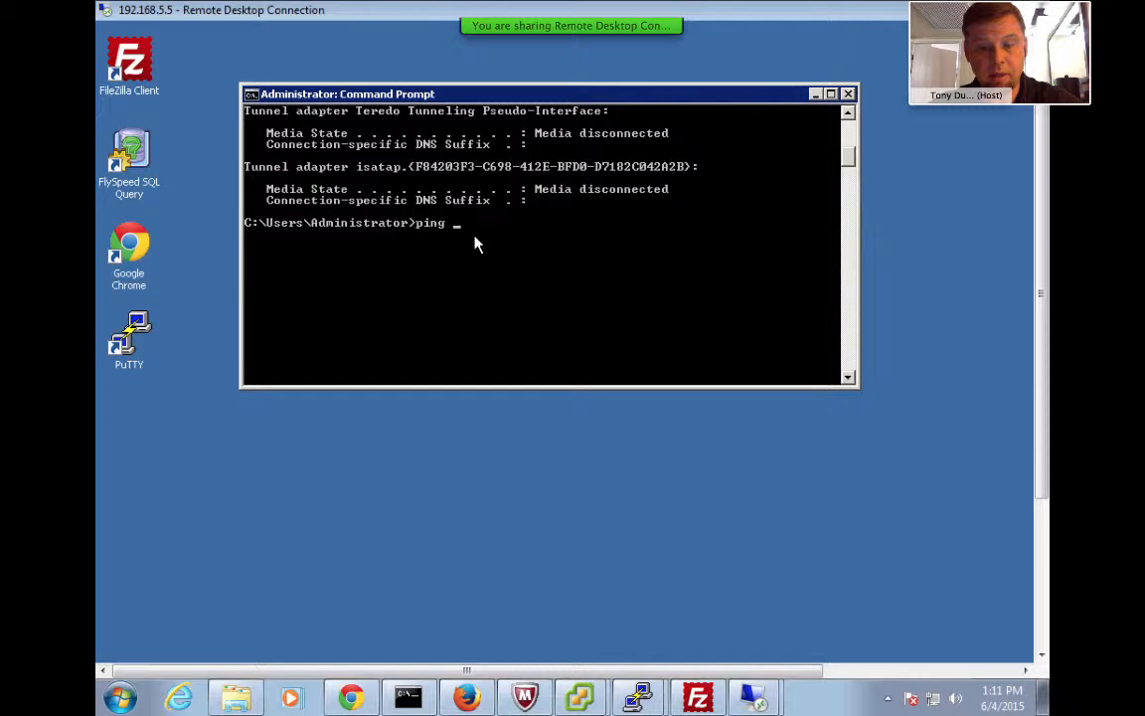
pyautogui.write(' ping')
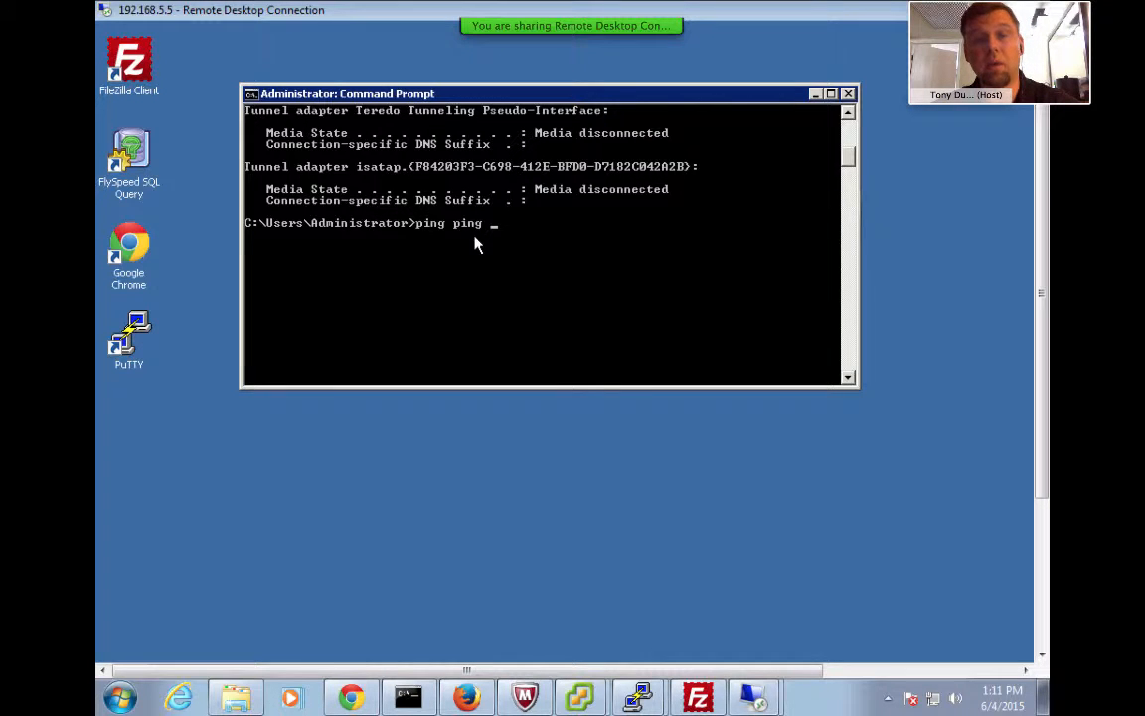
pyautogui.write(' 192')
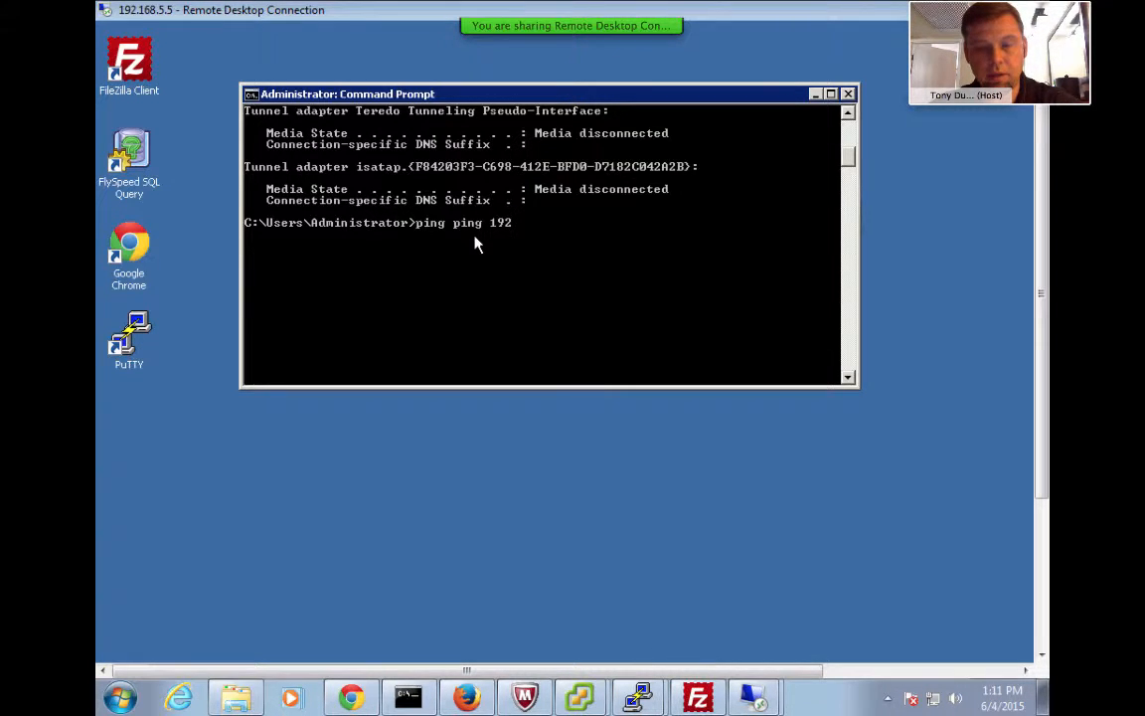
pyautogui.write('.168.')
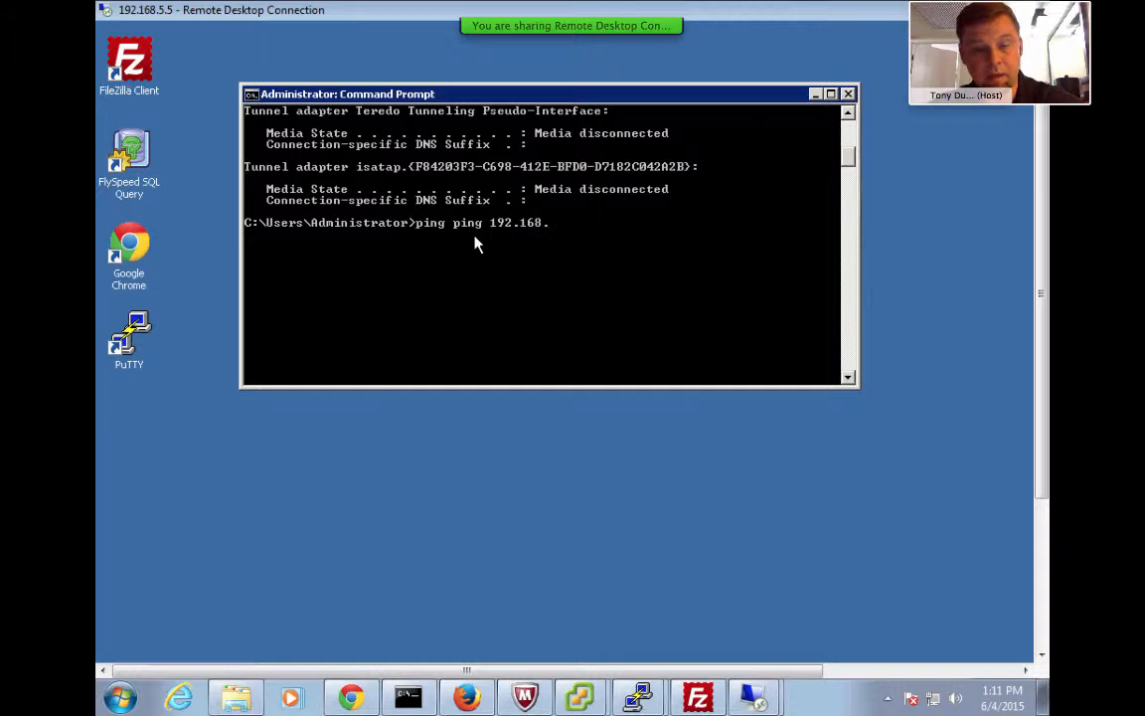
pyautogui.write('5.2')
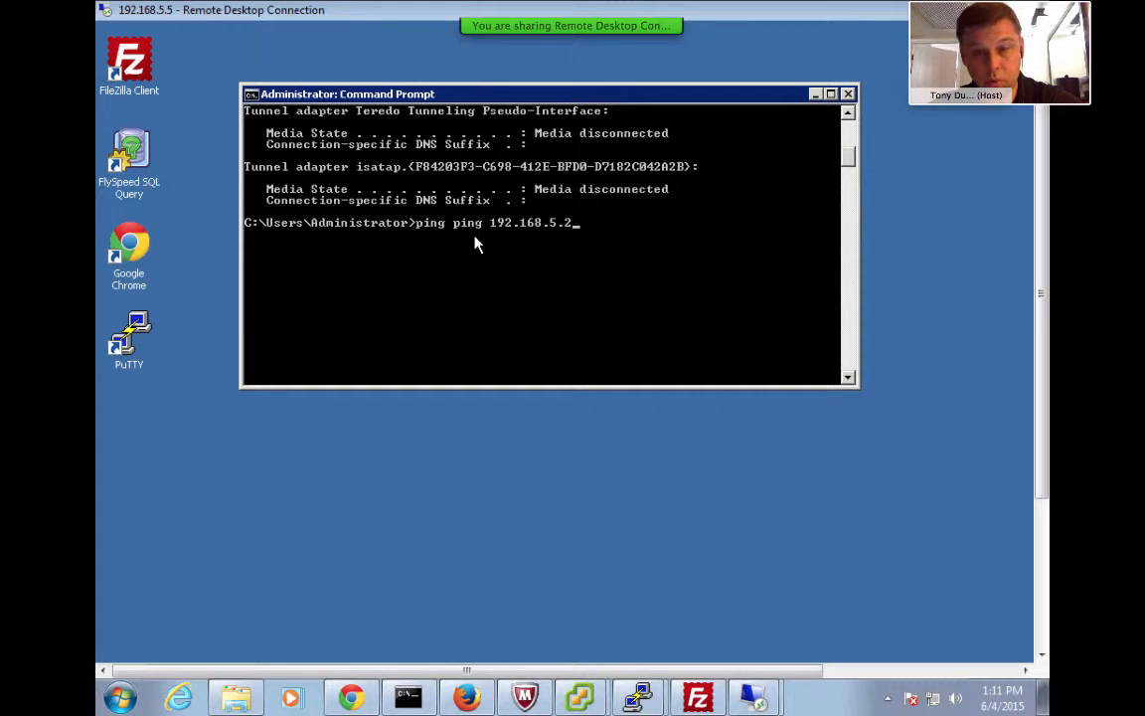
pyautogui.press('Return')
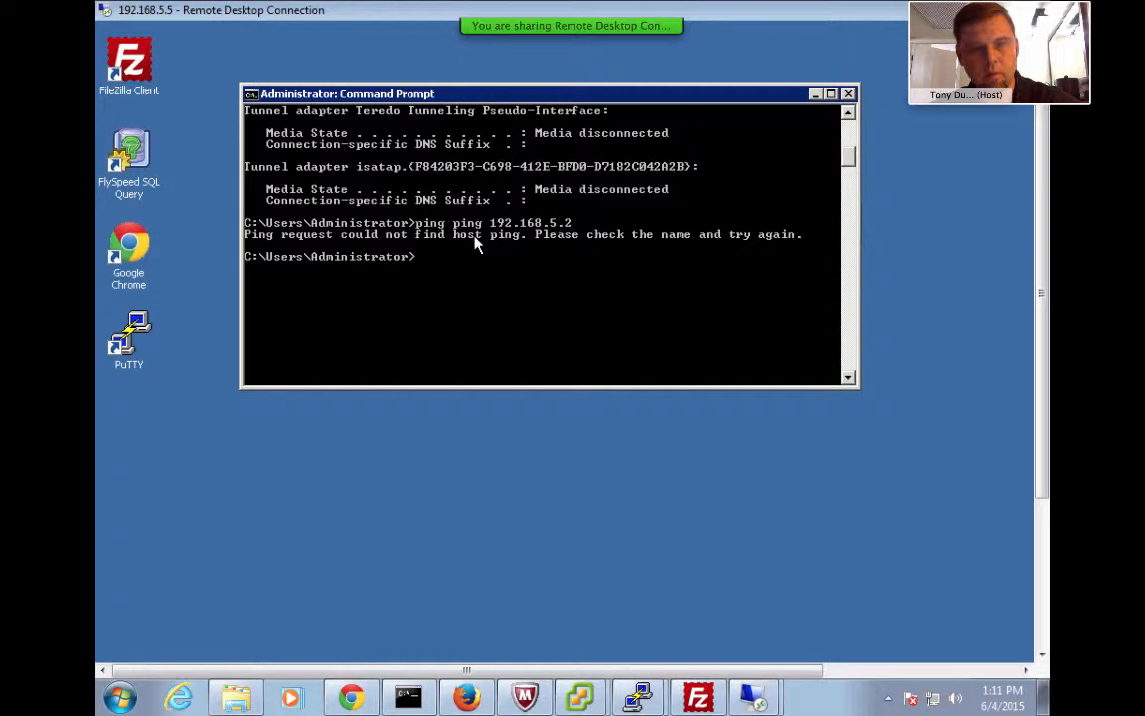
pyautogui.press('Return')
# Correct the command to ping 192.168.5.2, getting four replies, and launch PuTTY
pyautogui.press('Up')
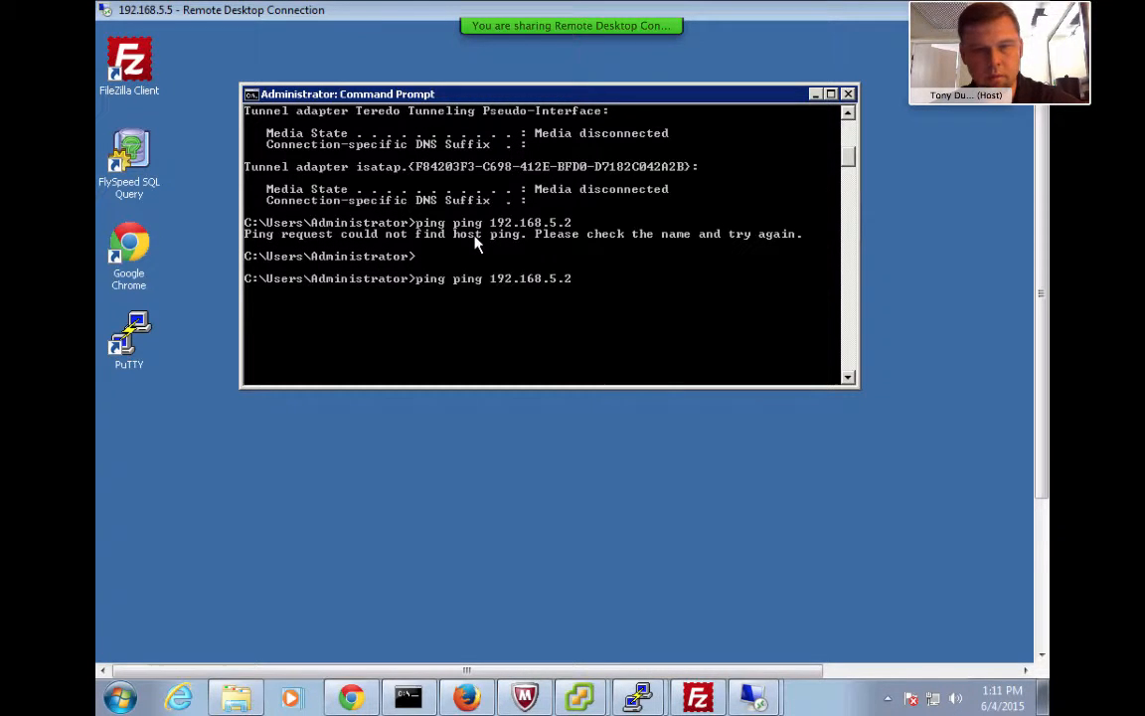
pyautogui.press('Left')
pyautogui.press('Left')
pyautogui.press('Left')
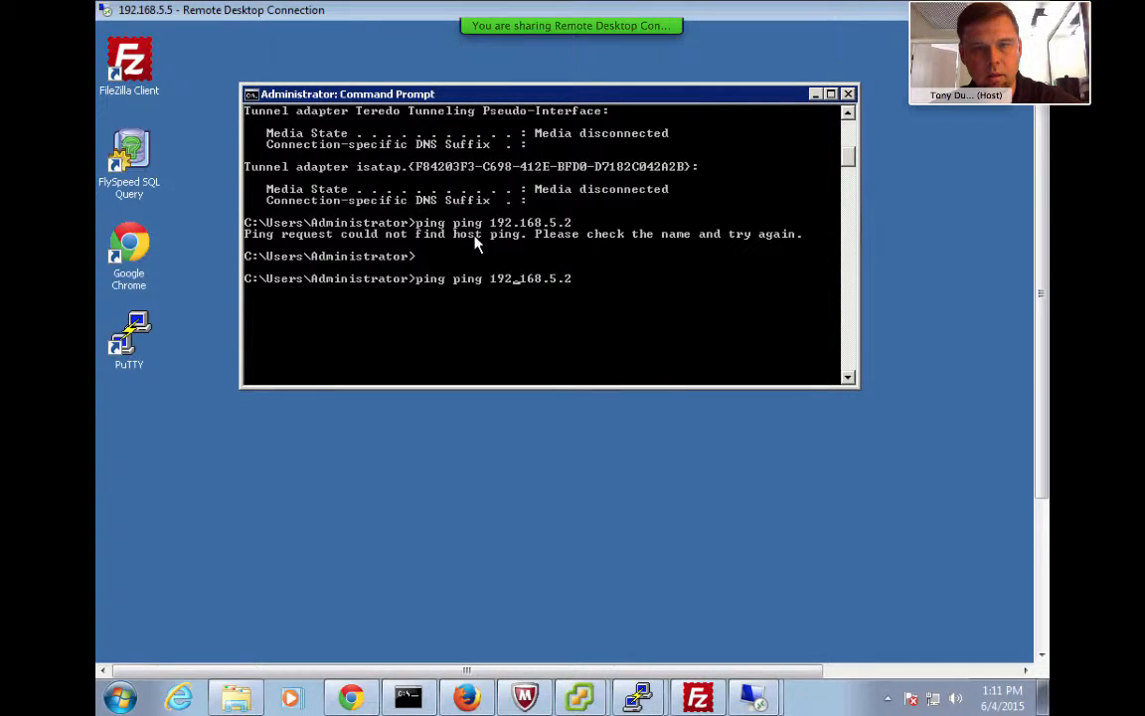
pyautogui.press('Left')
pyautogui.press('Left')
pyautogui.press('Left')
pyautogui.press('BackSpace')
pyautogui.press('BackSpace')
pyautogui.press('BackSpace')
pyautogui.press('BackSpace')
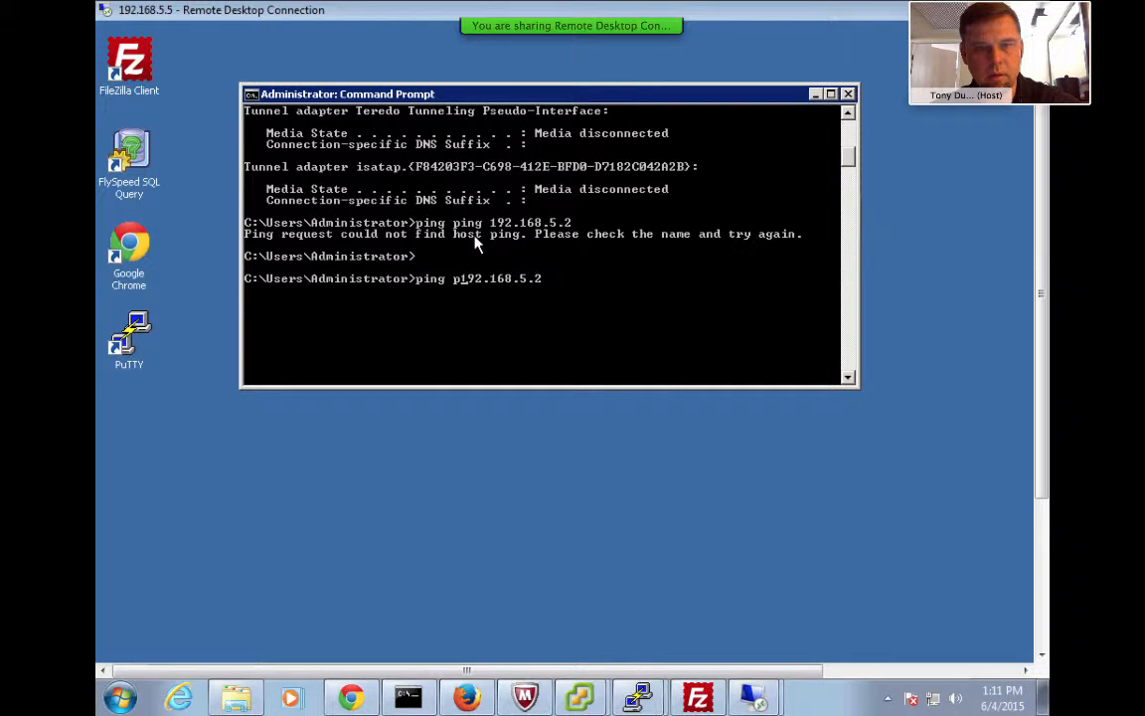
pyautogui.press('BackSpace')
pyautogui.press('Return')
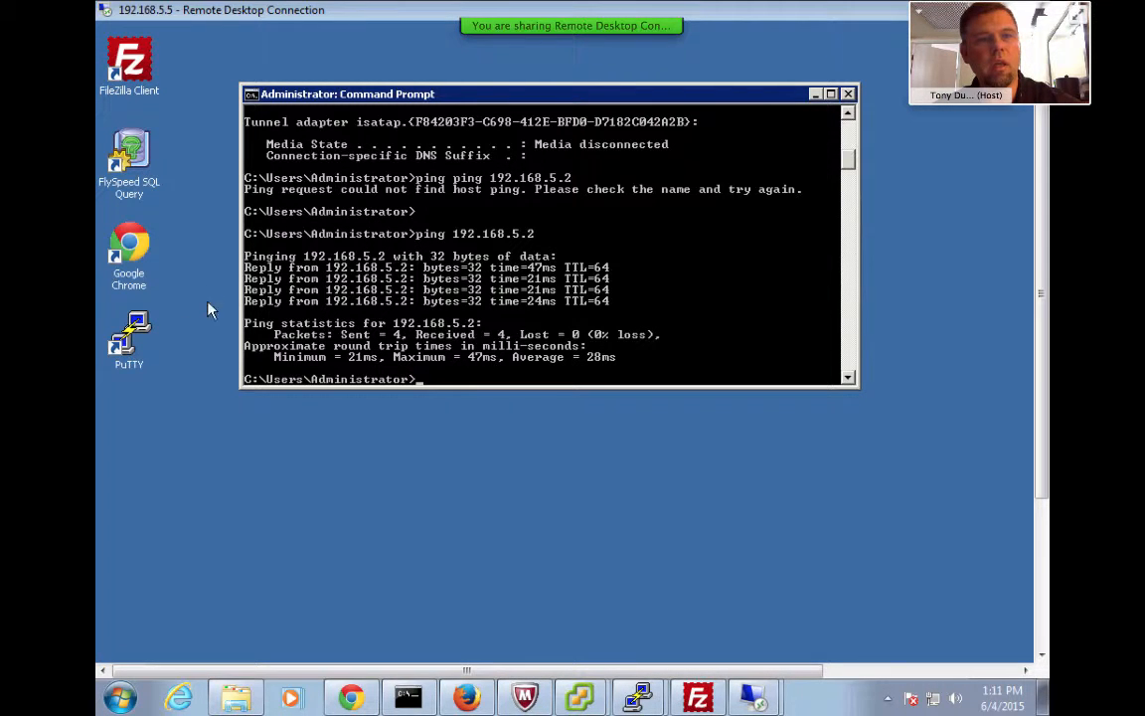
pyautogui.doubleClick(130, 338)
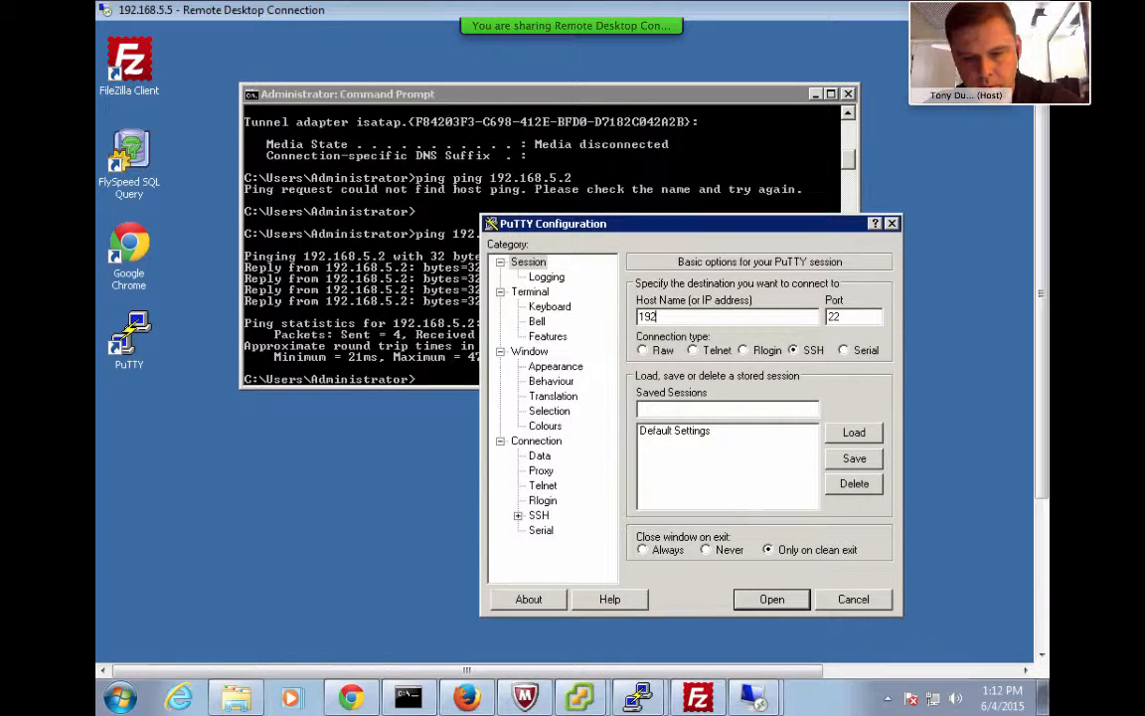
# Open an SSH session to 192.168.5.2 as root, re-entering the password after Access denied
pyautogui.write('.168.')
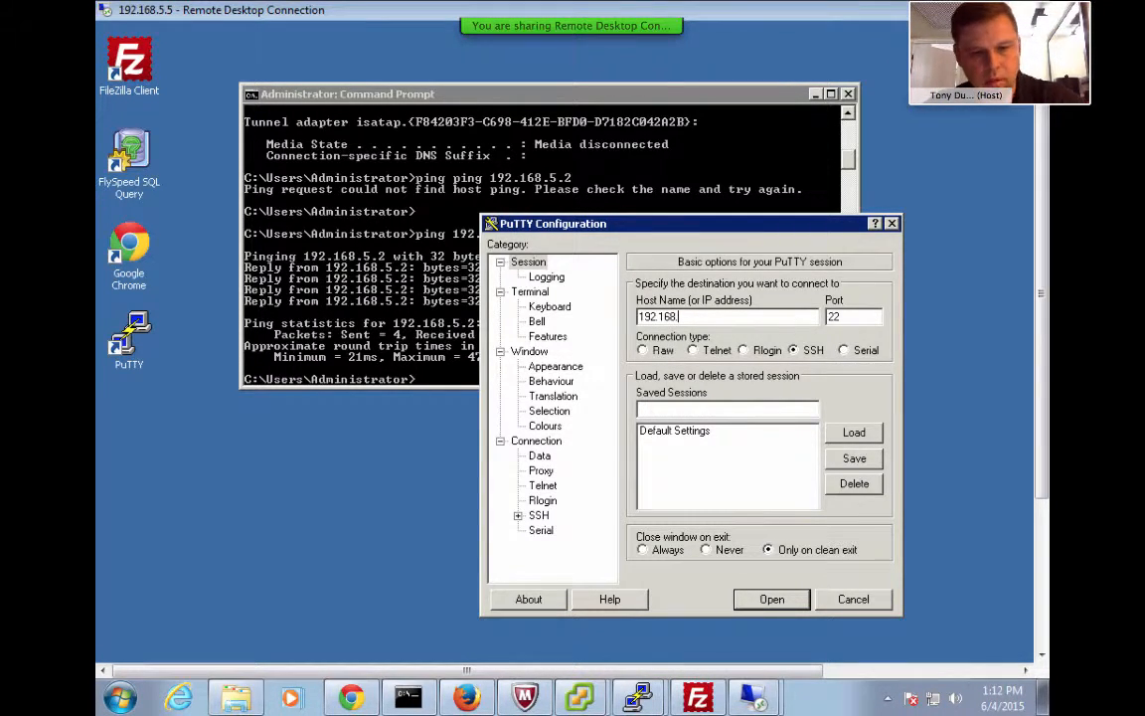
pyautogui.write('5.2')
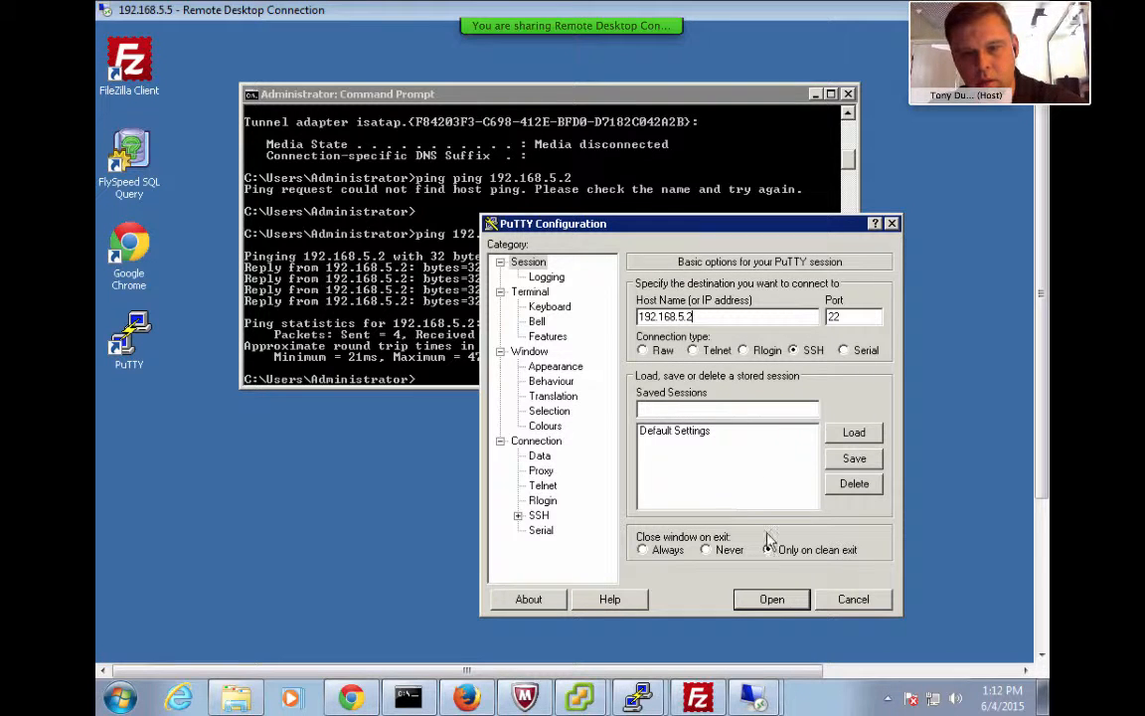
pyautogui.click(772, 597)
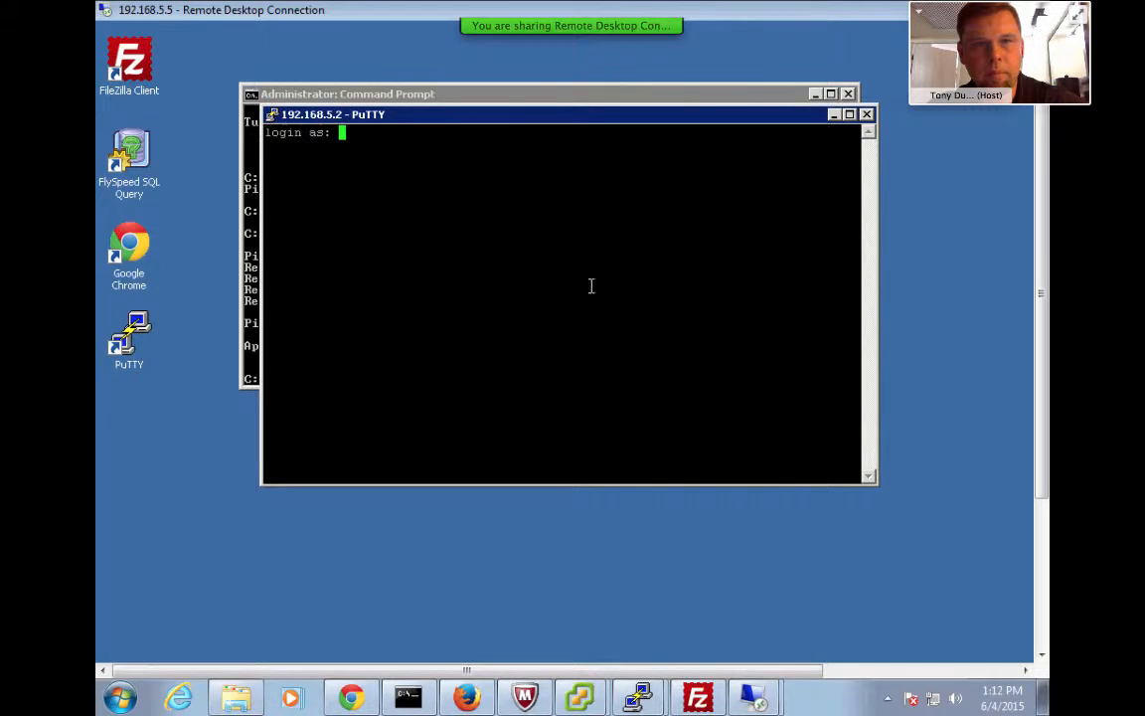
pyautogui.write('root')
pyautogui.press('Return')
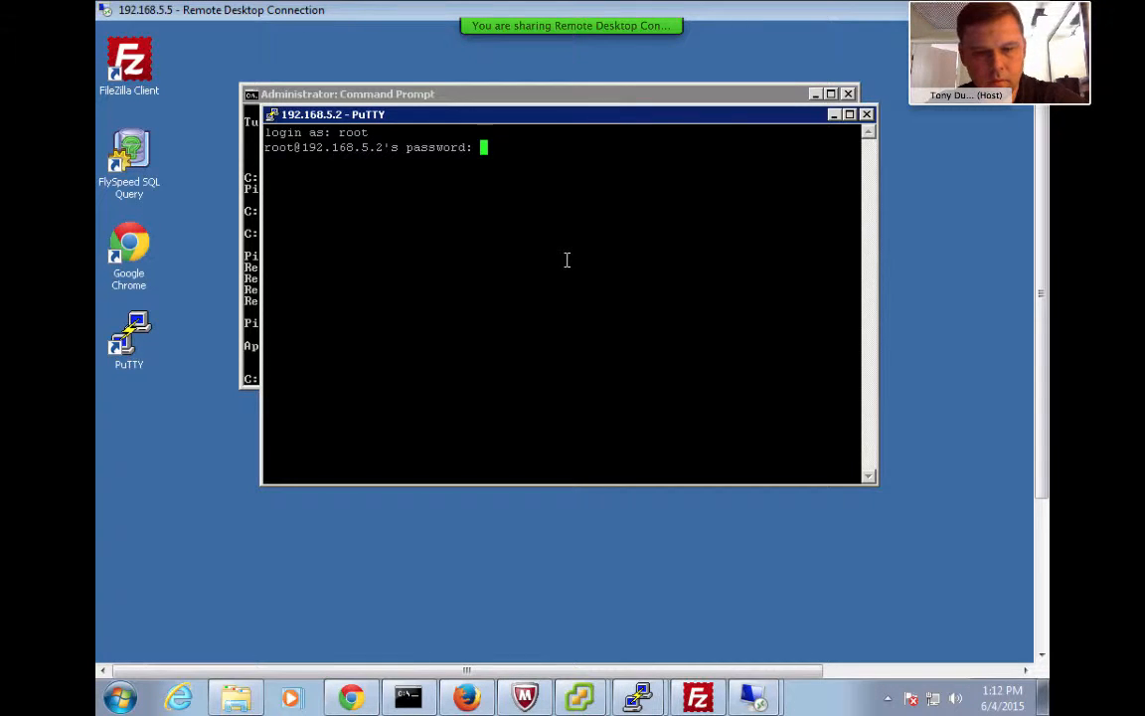
pyautogui.press('Return')
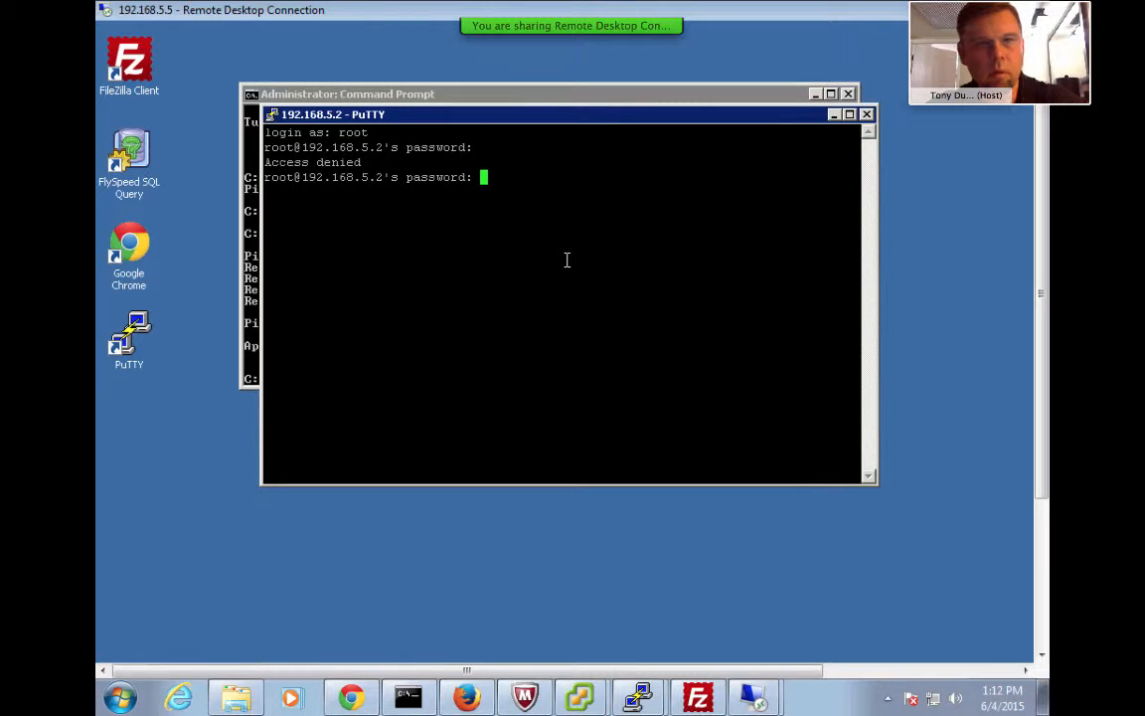
pyautogui.press('Return')
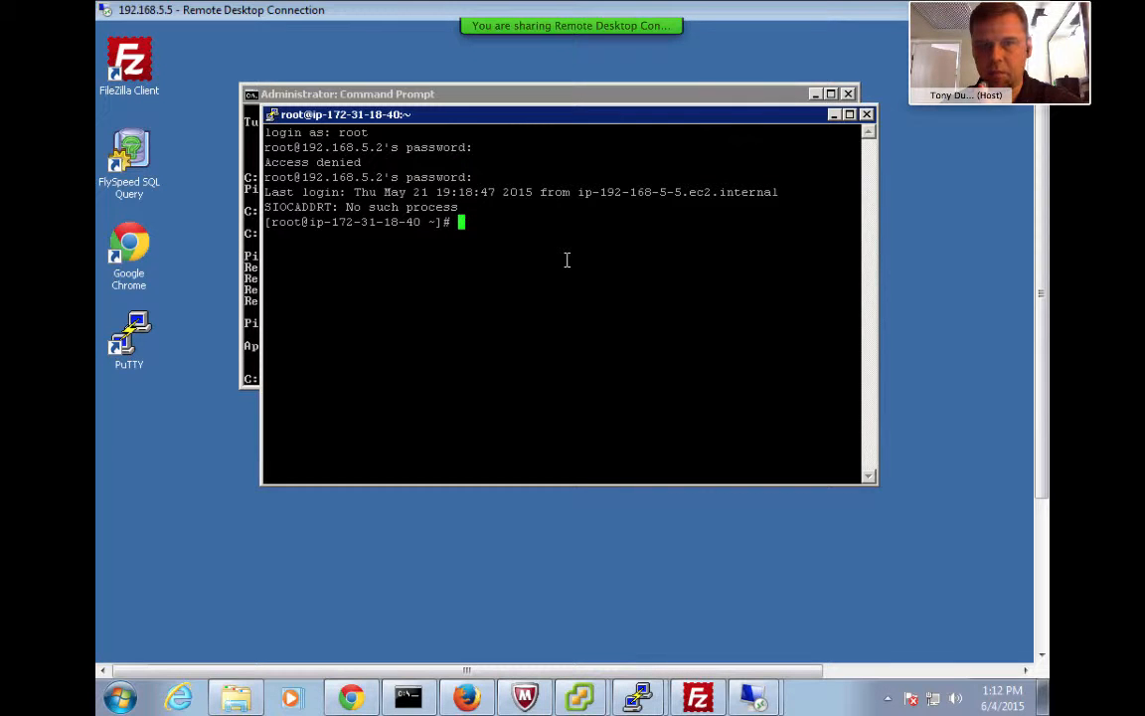
# Run ifconfig and highlight the csc0 address 172.31.18.40 and eth0 address 192.168.5.2
pyautogui.write('if')
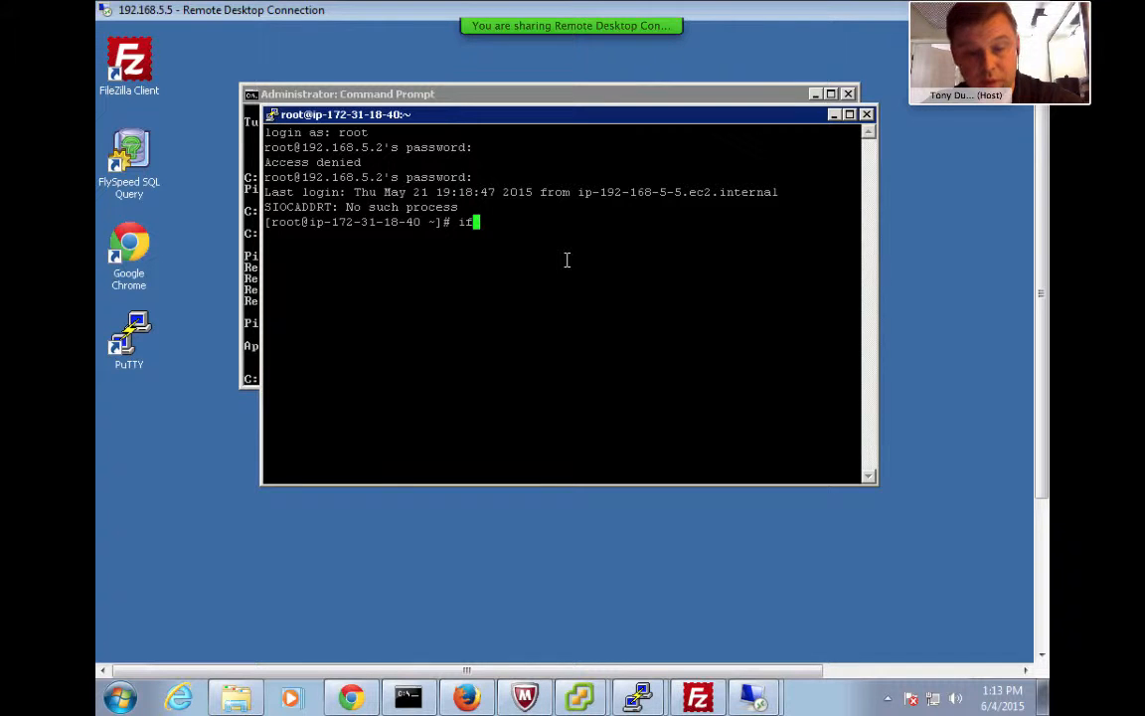
pyautogui.write('config')
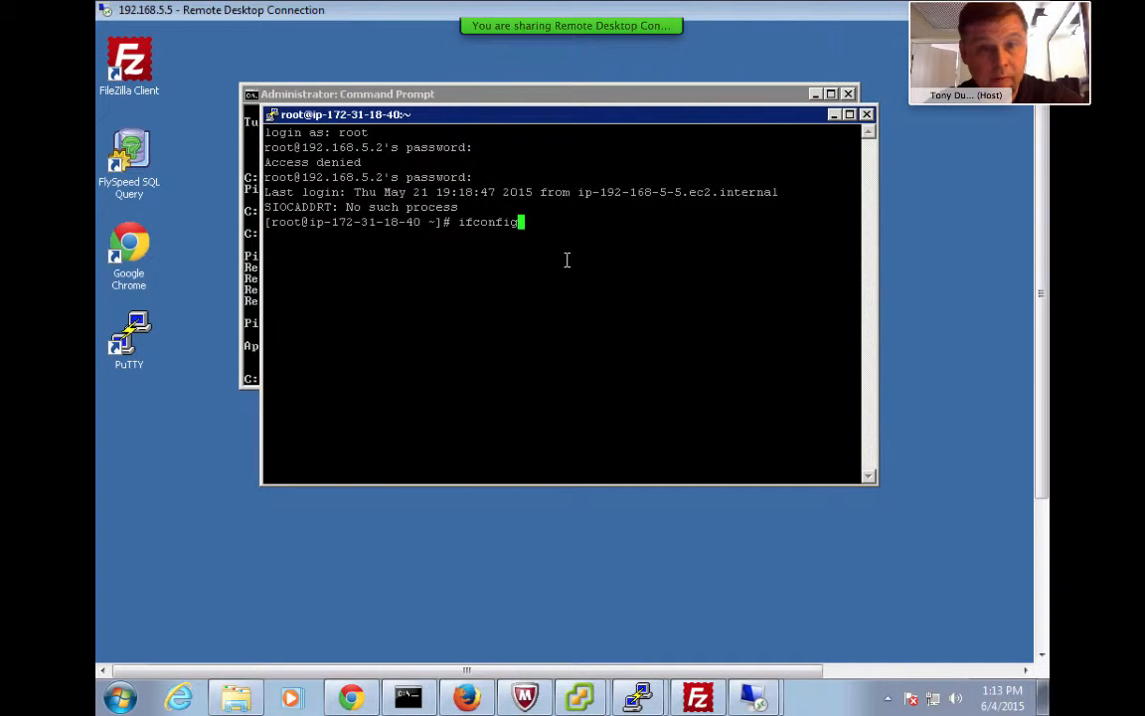
pyautogui.press('Return')
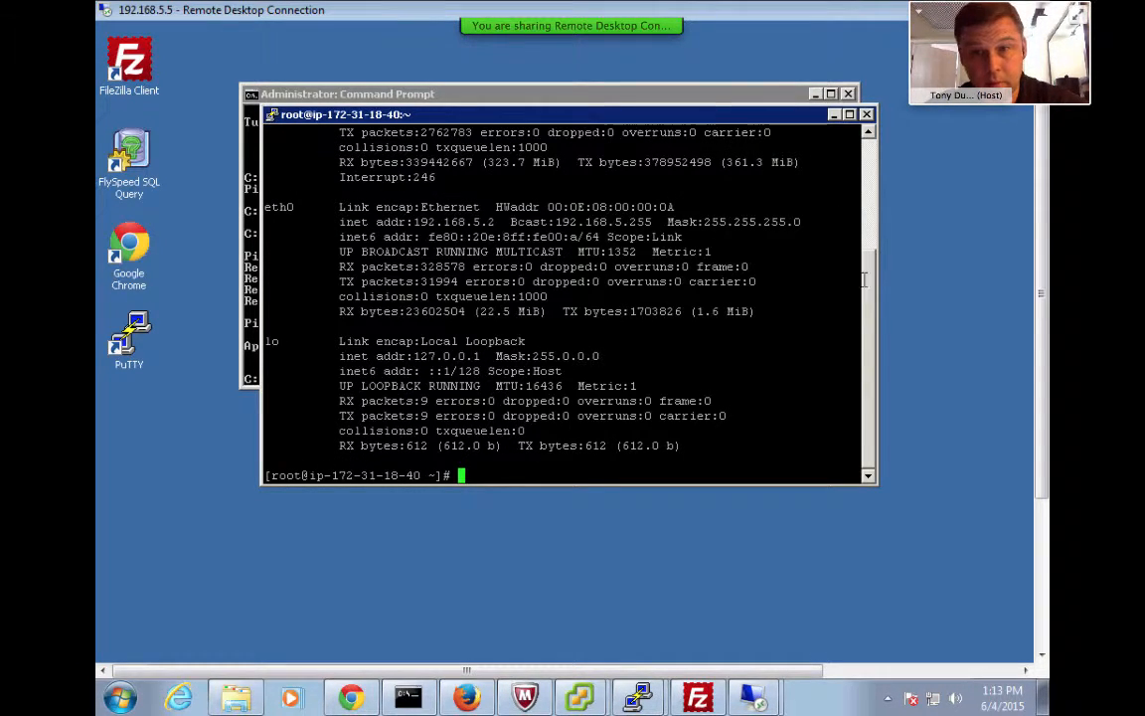
pyautogui.moveTo(870, 256); pyautogui.dragTo(871, 221)
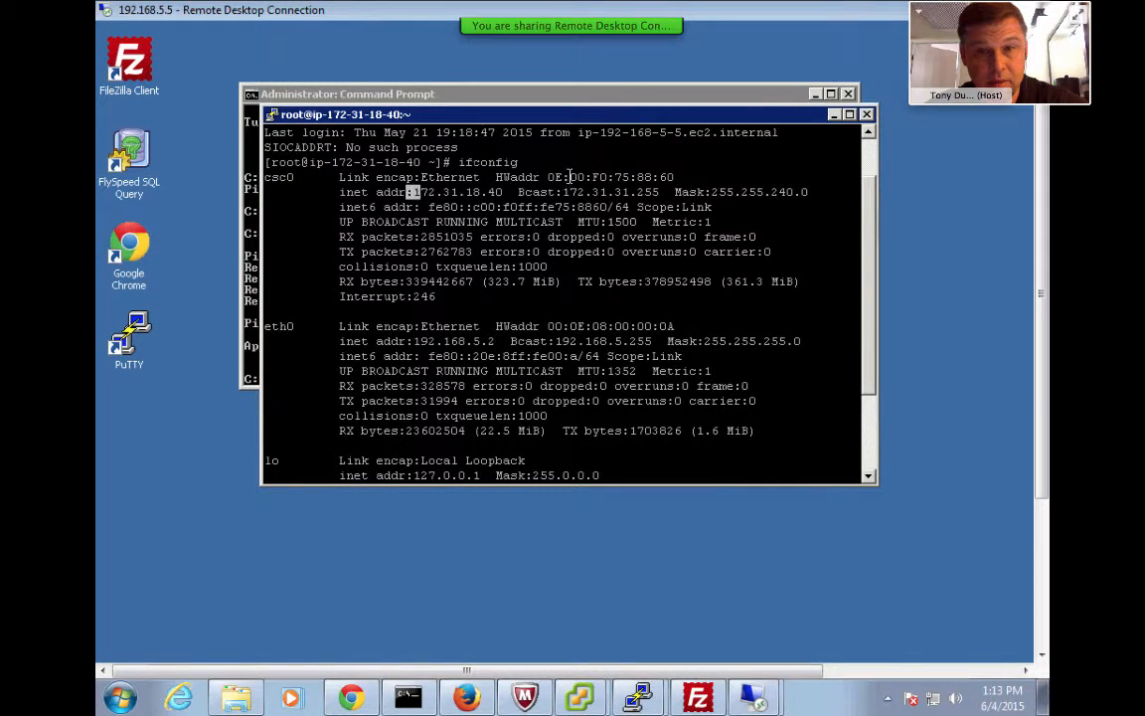
pyautogui.moveTo(412, 191); pyautogui.dragTo(614, 207)
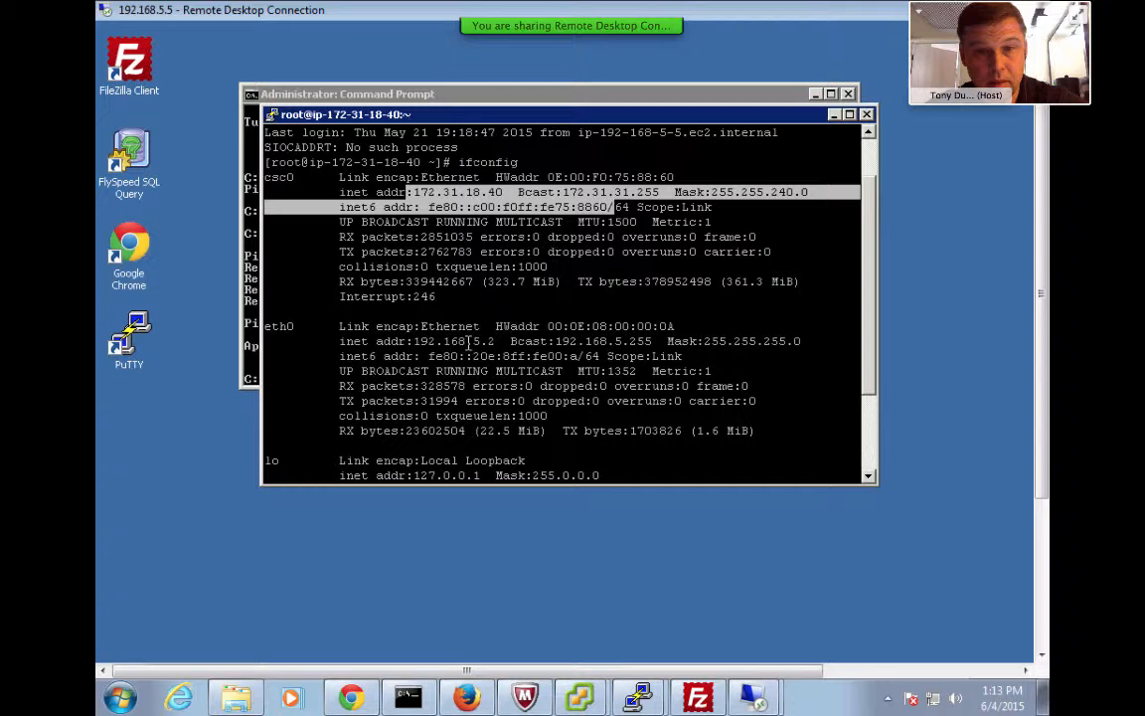
pyautogui.moveTo(414, 343); pyautogui.dragTo(658, 341)
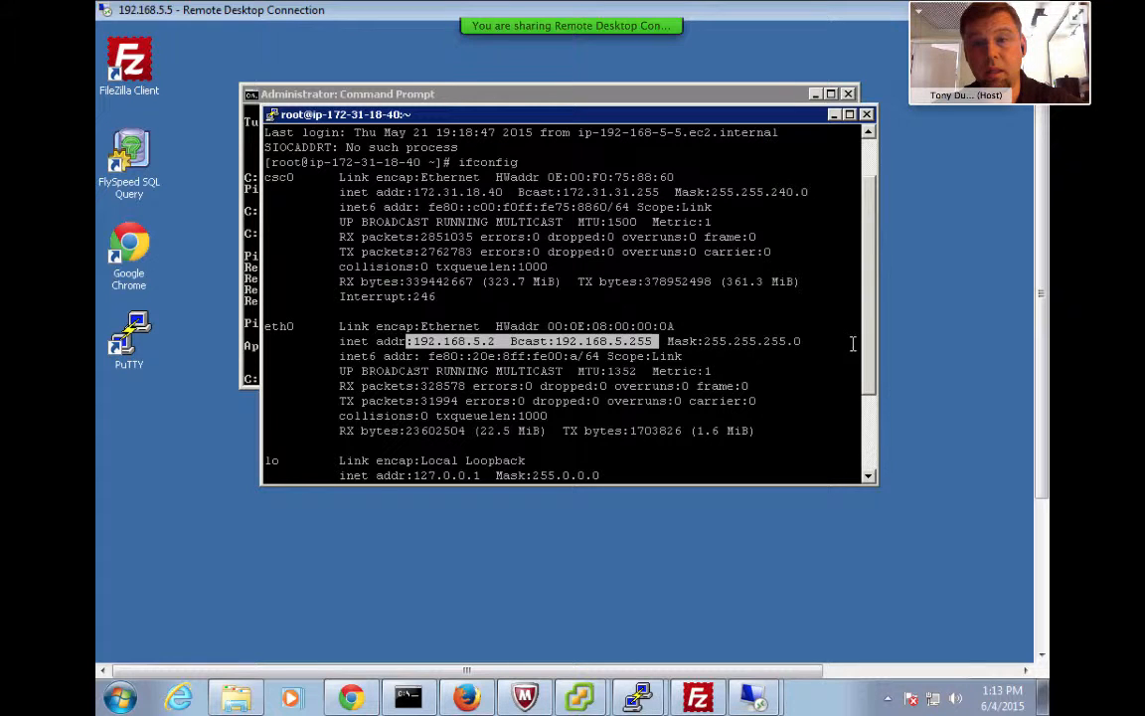
pyautogui.scroll(-3, 867, 479)
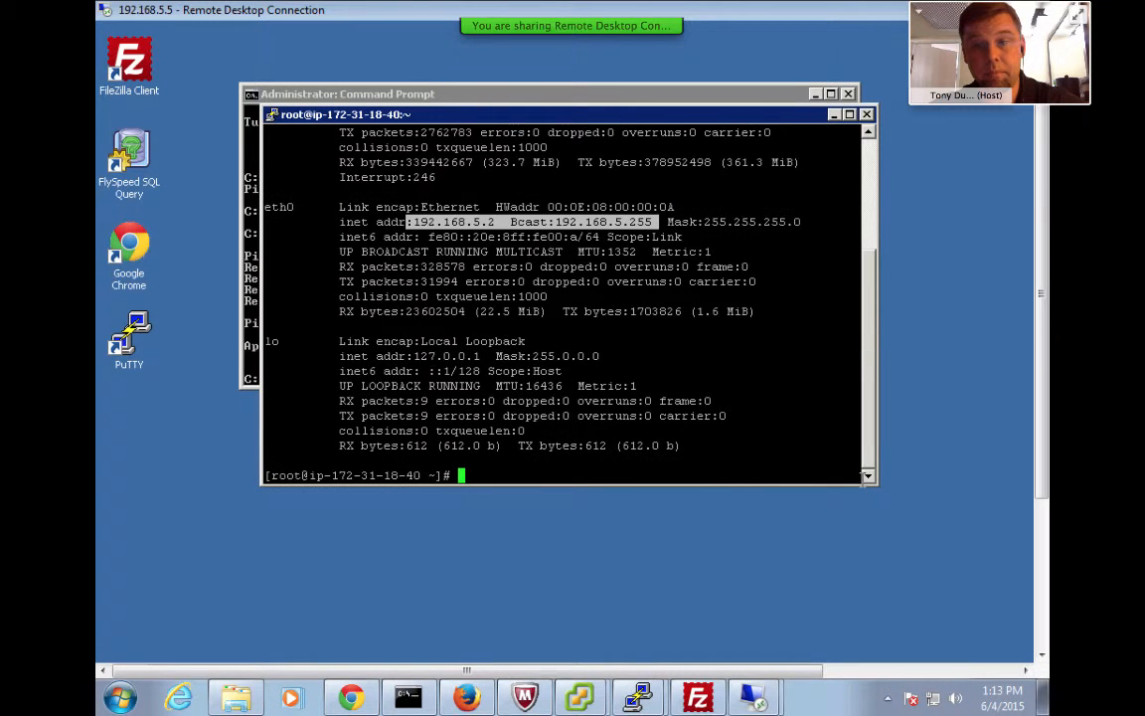
pyautogui.click(592, 470)
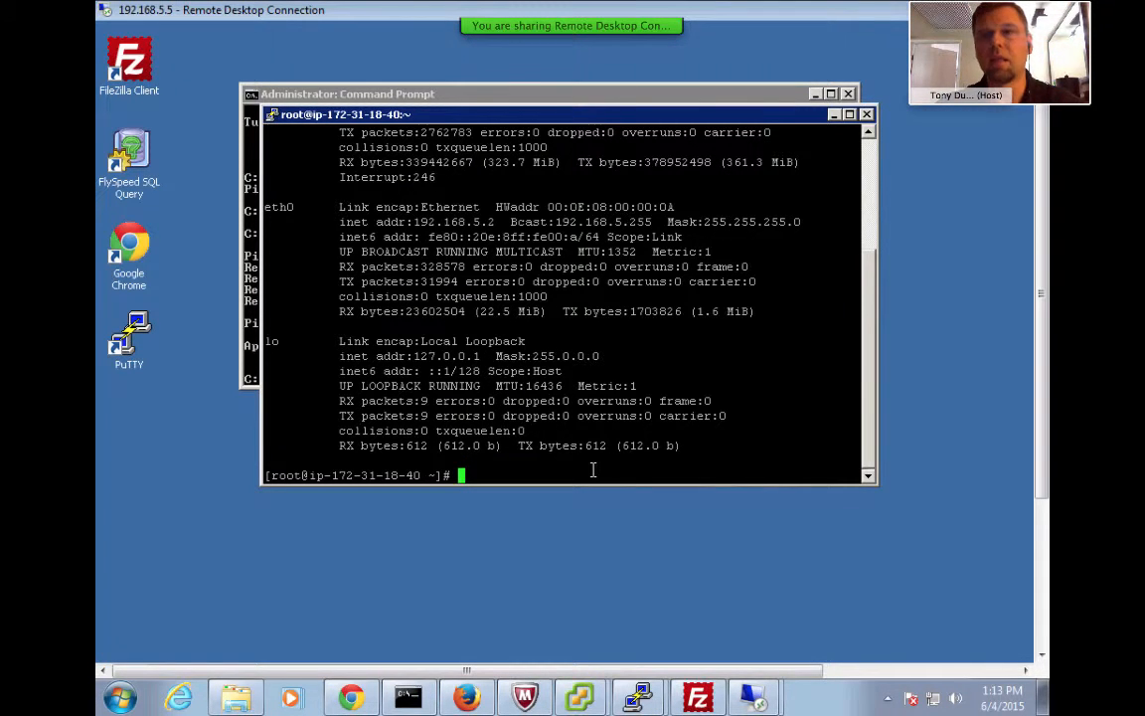
# Close the PuTTY session and begin typing ping 192.168.2.5 in Command Prompt
pyautogui.click(867, 117)
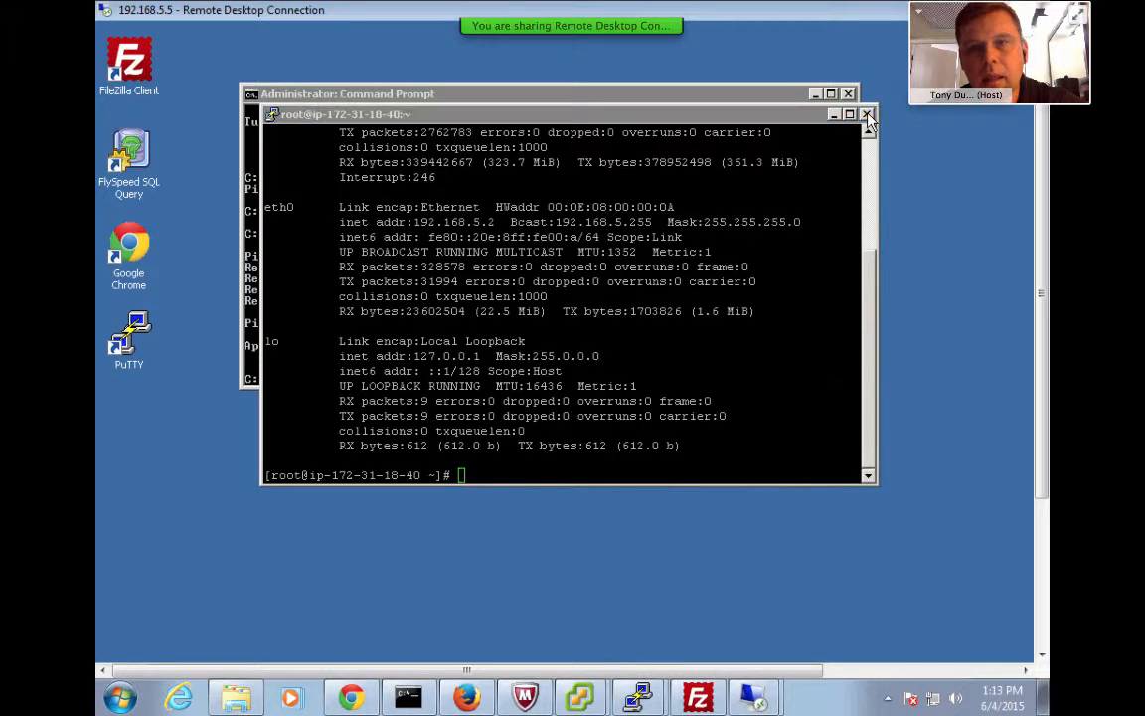
pyautogui.click(717, 462)
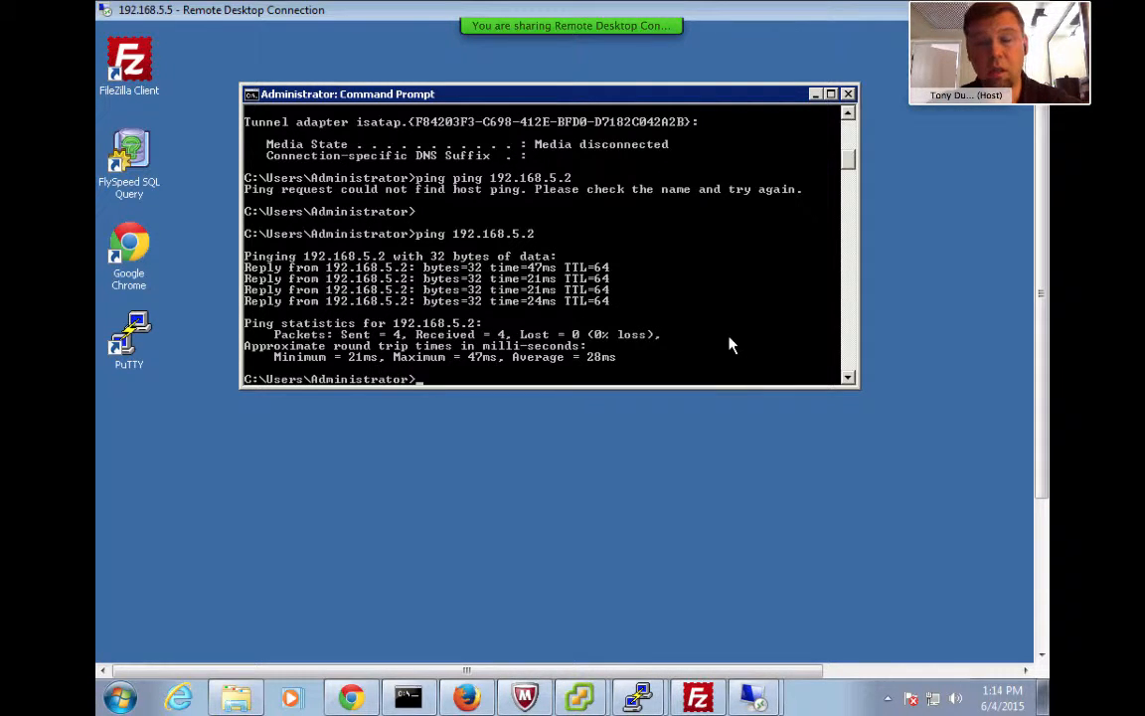
pyautogui.write('ping')
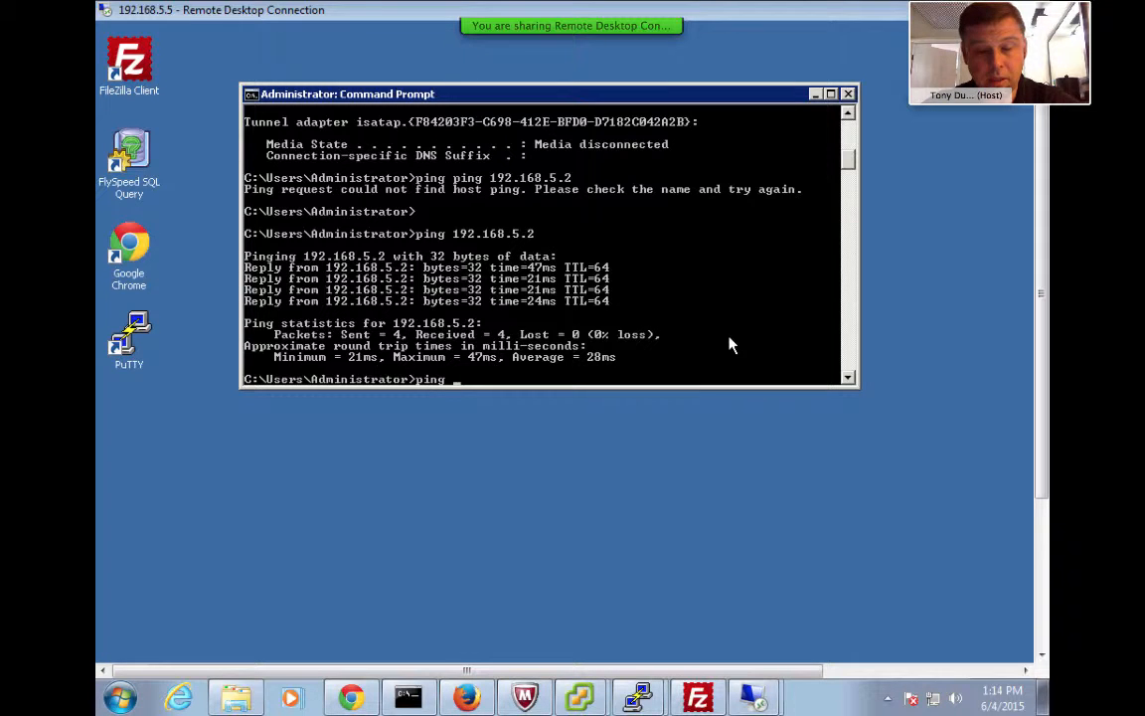
pyautogui.write(' 192.1')
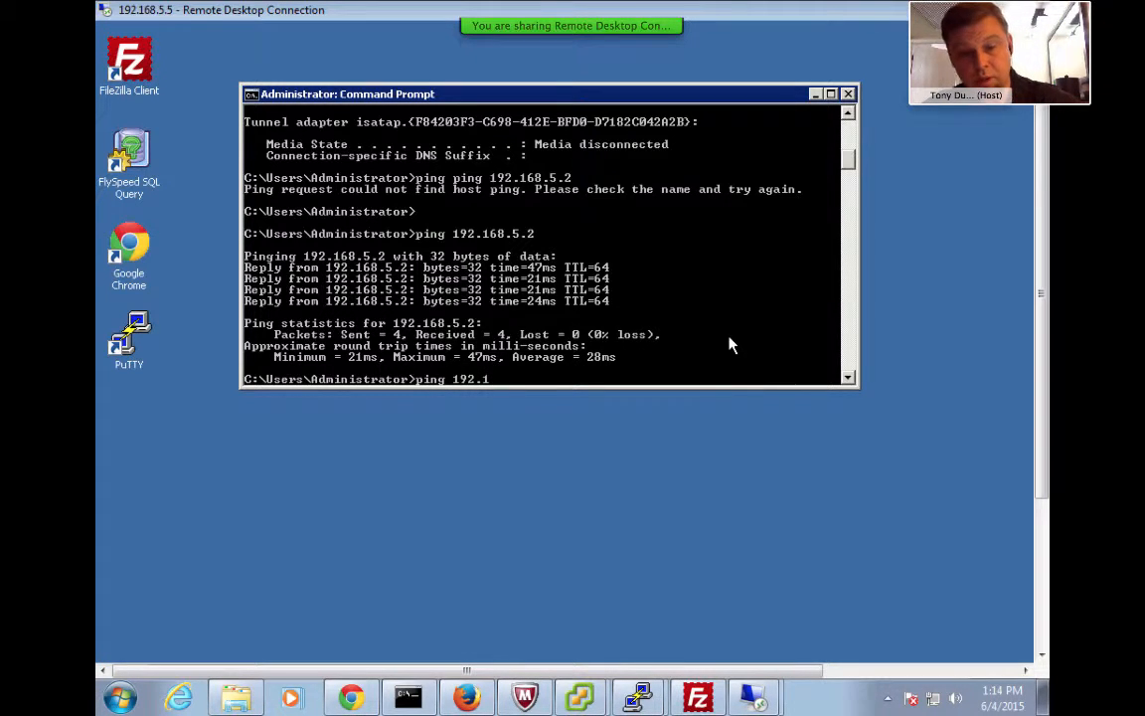
pyautogui.write('68.2.5')
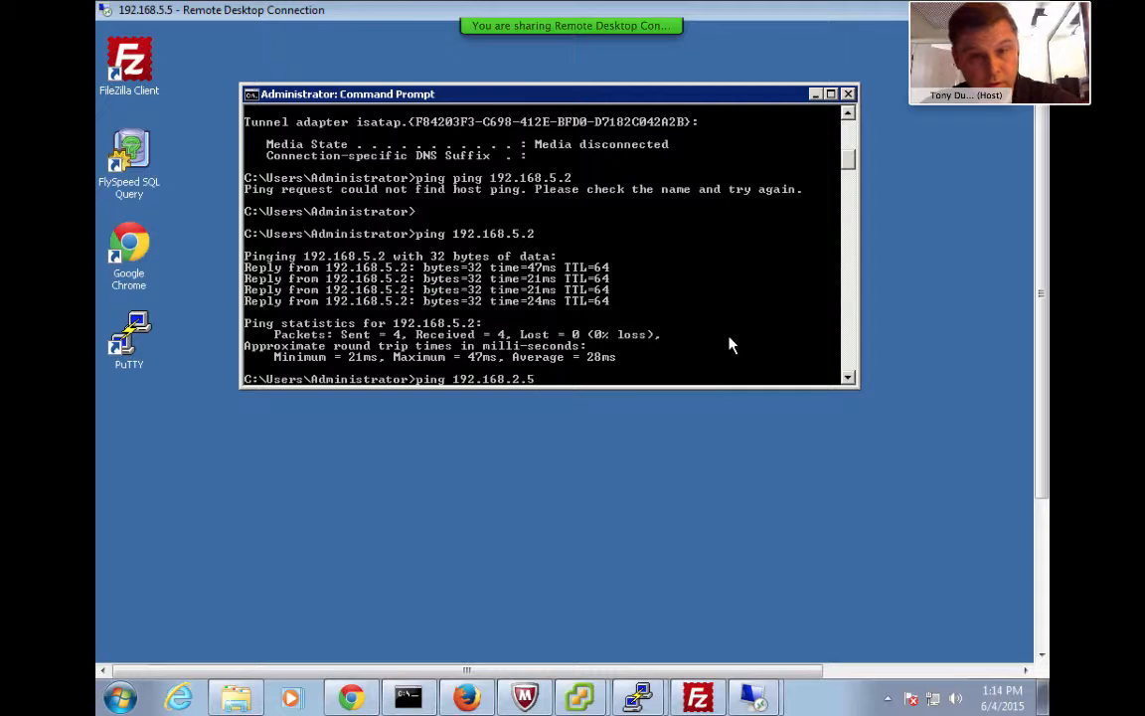
# Run ping 192.168.2.5 and review four replies, 0% loss, 23ms average
pyautogui.press('Return')
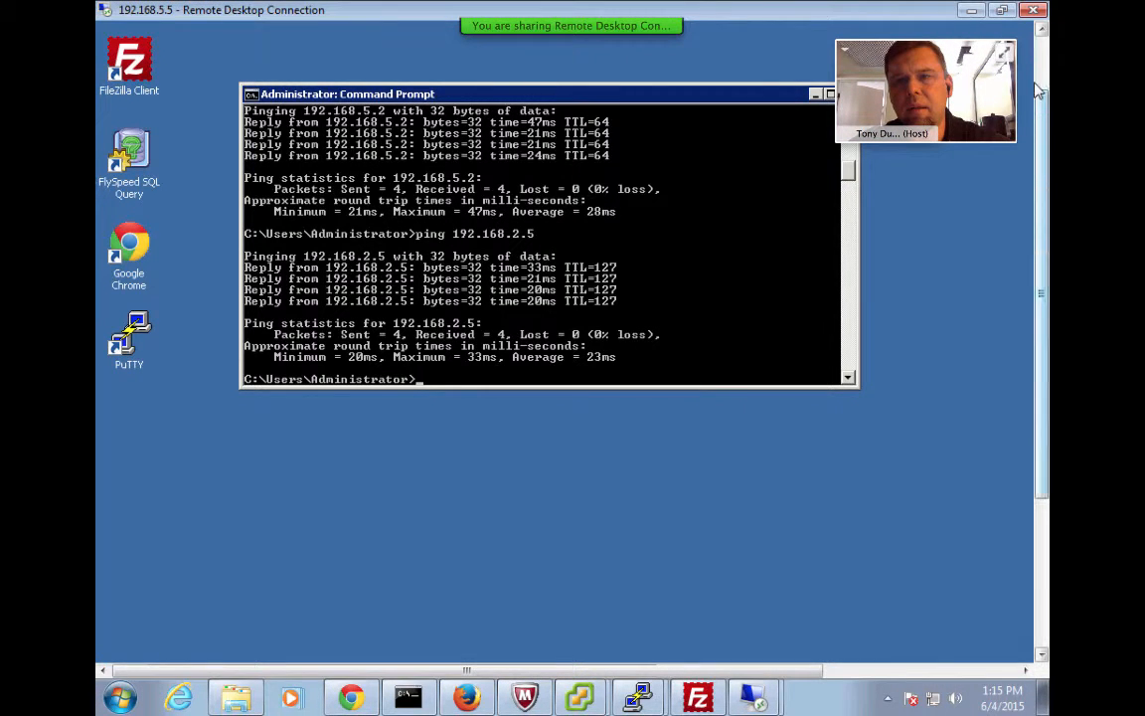
pyautogui.scroll(3, 1042, 48)
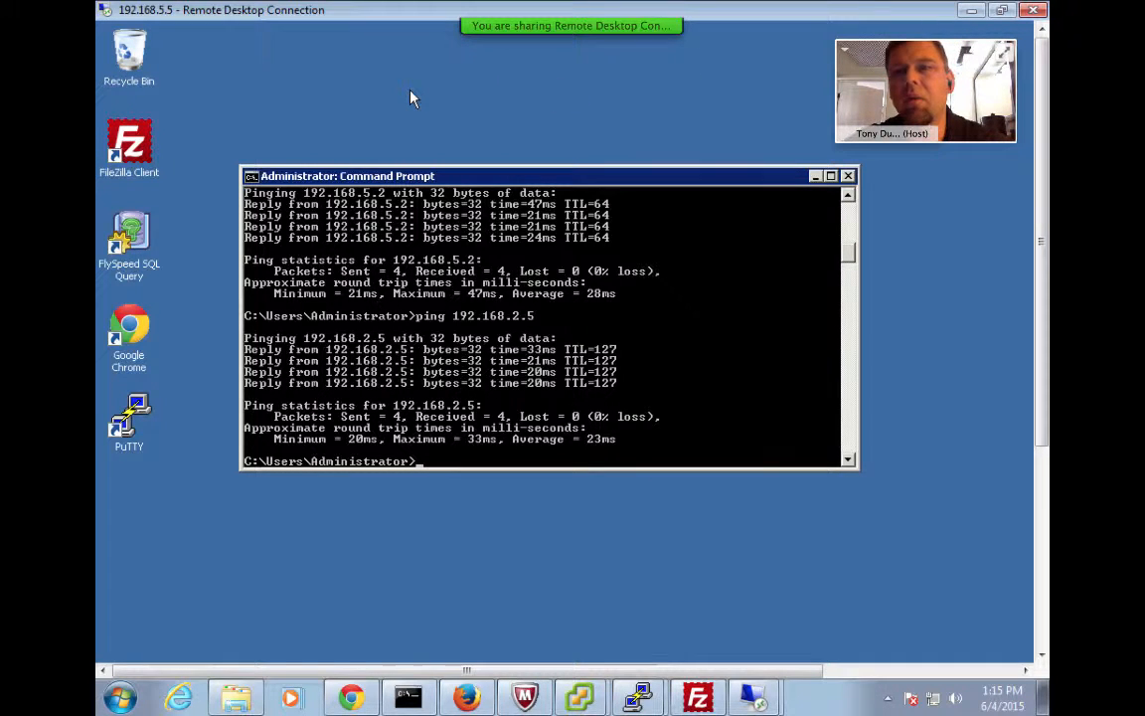
# Switch to the Azure portal and browse from virtual machines to the pnsc-default virtual network
pyautogui.hotkey('alt', 'Tab')
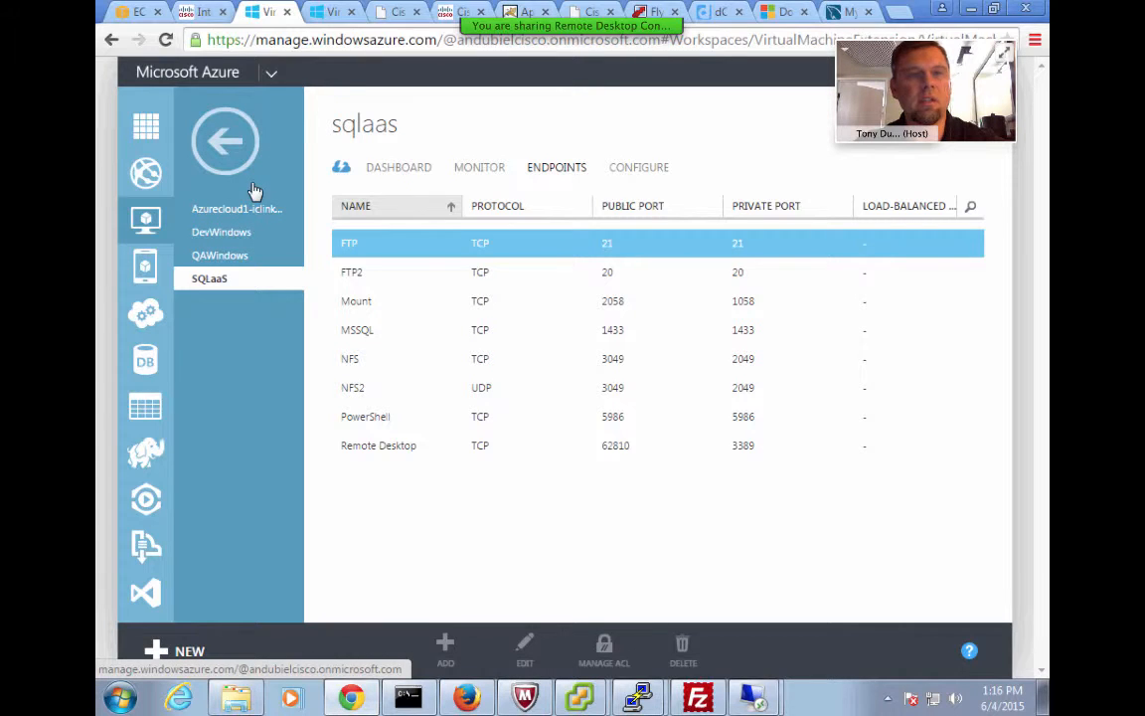
pyautogui.click(145, 219)
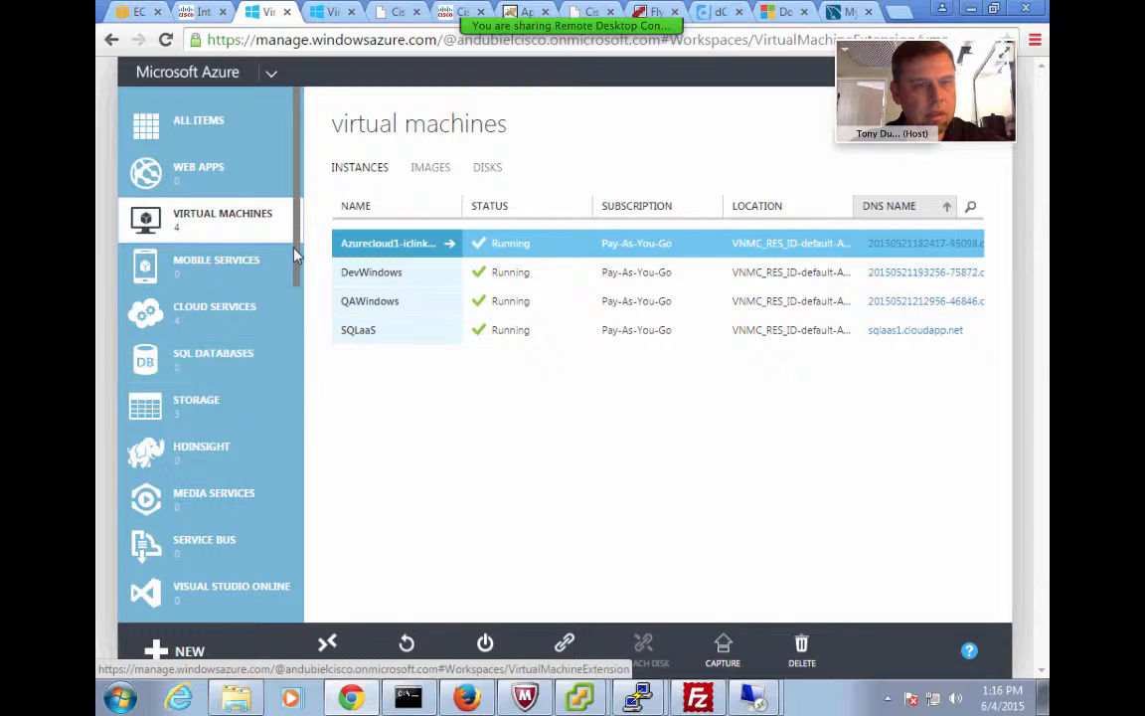
pyautogui.moveTo(296, 250); pyautogui.dragTo(256, 490)
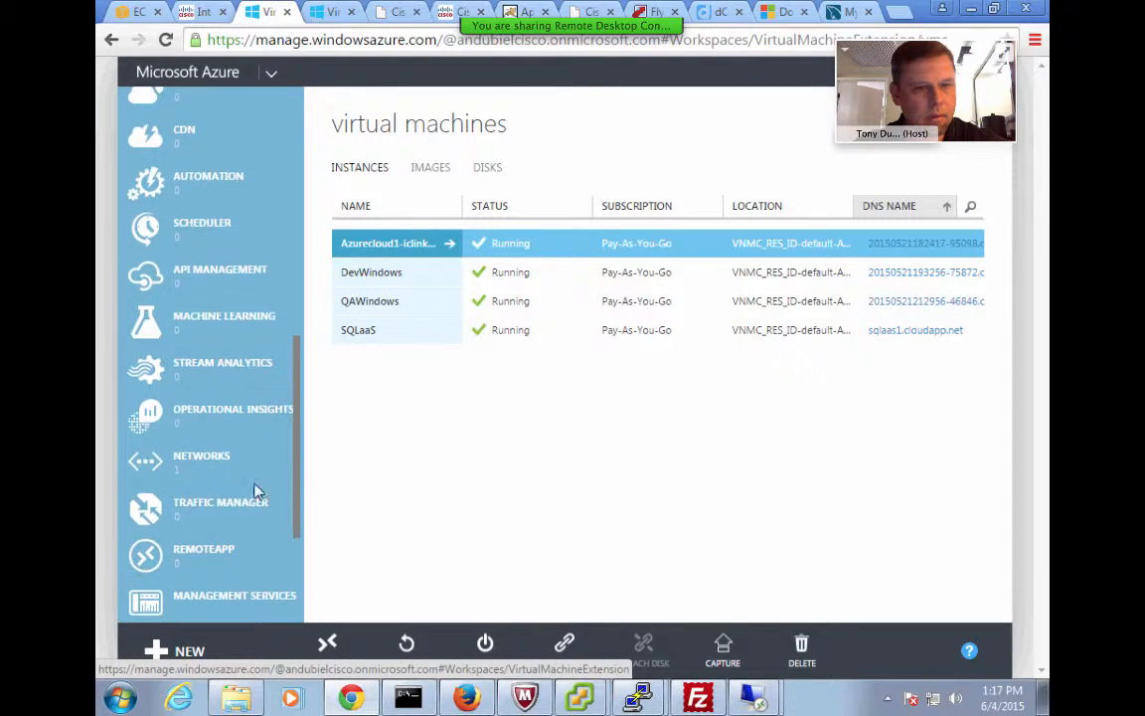
pyautogui.click(219, 461)
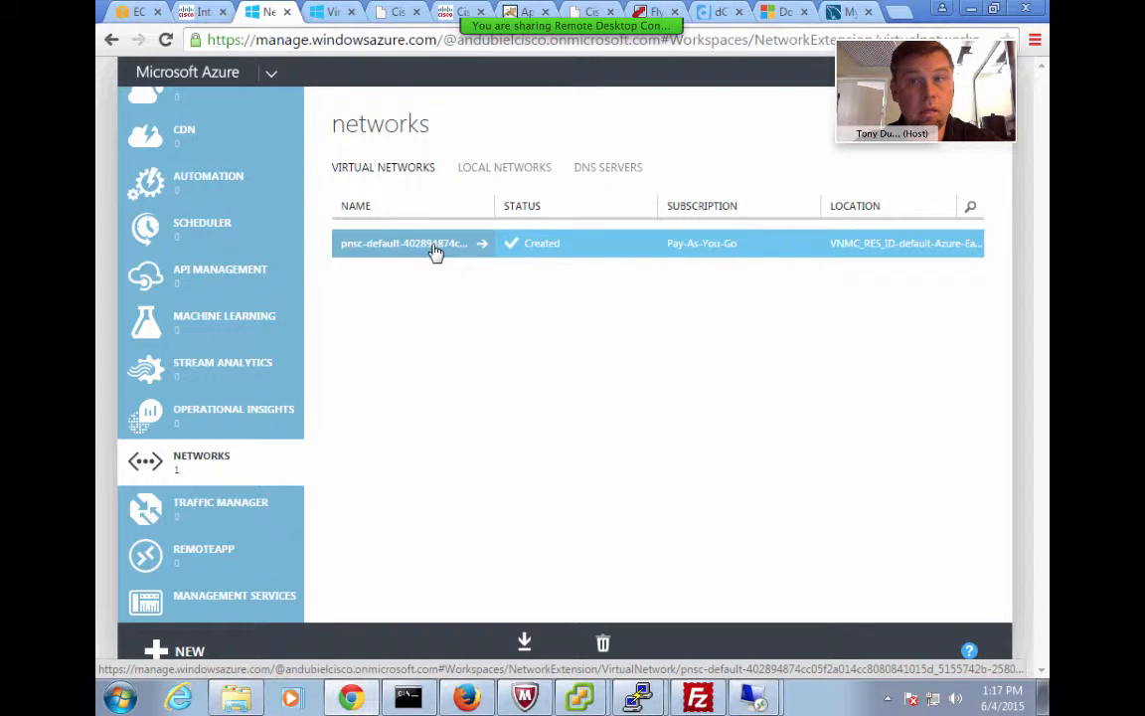
pyautogui.click(434, 252)
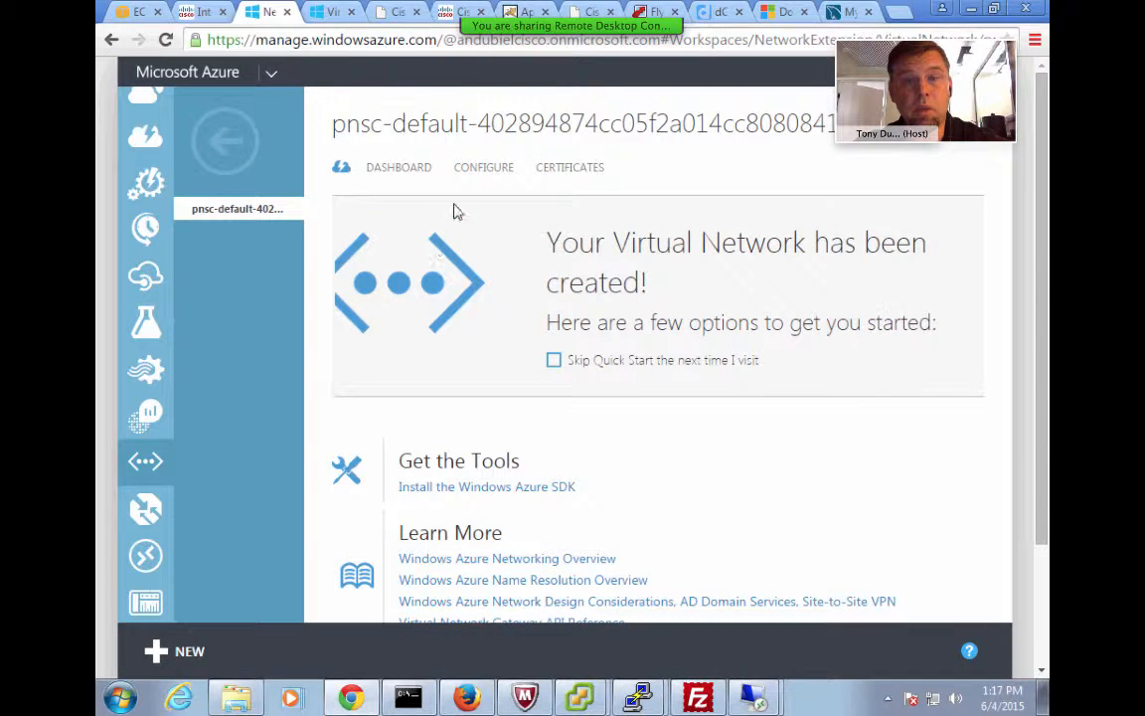
# Review pnsc-default's dashboard, marking SQLaaS at 10.200.0.6, then return to the networks list
pyautogui.click(410, 171)
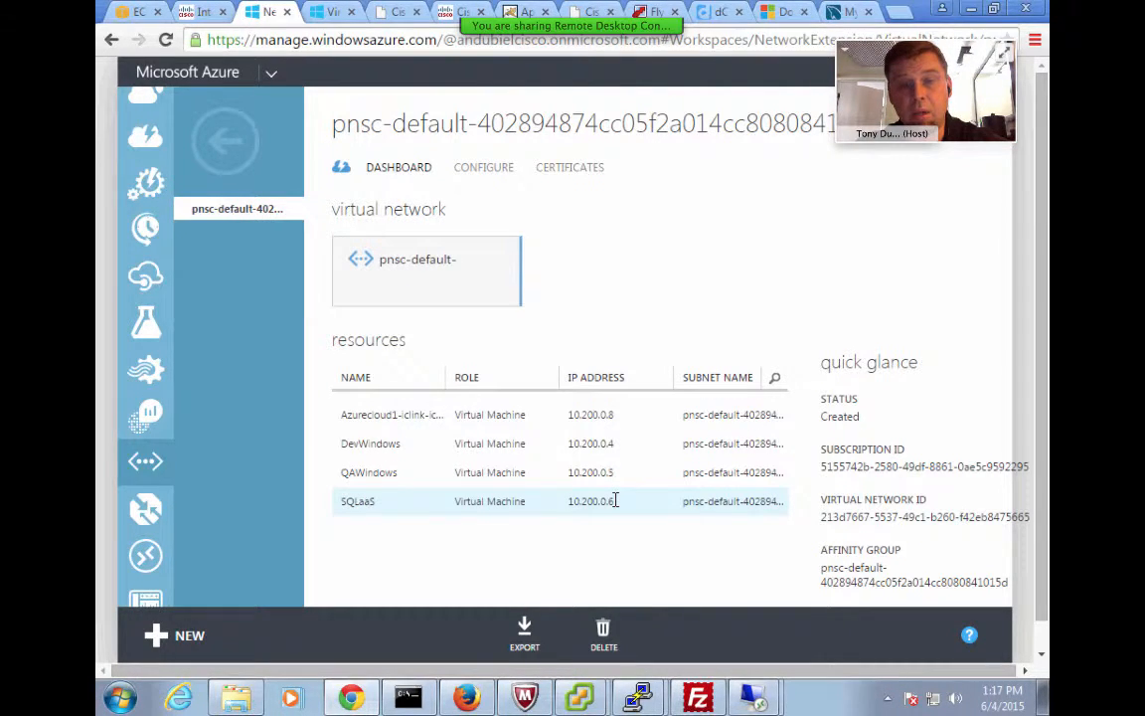
pyautogui.moveTo(616, 500); pyautogui.dragTo(567, 503)
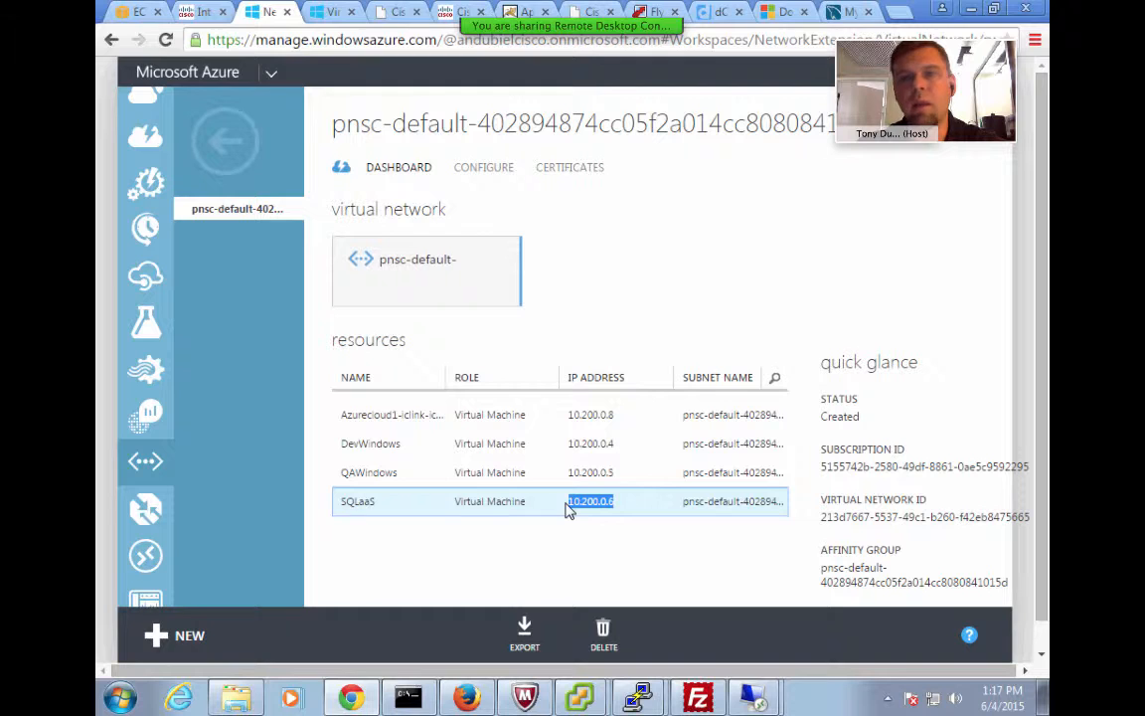
pyautogui.click(569, 509)
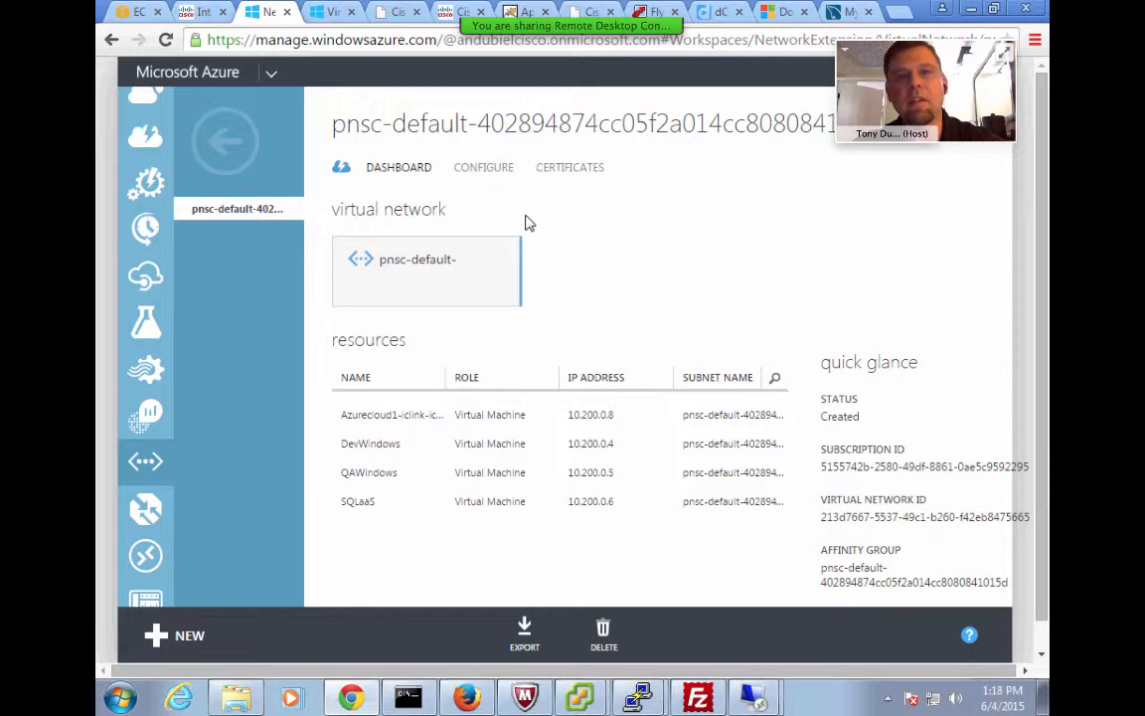
pyautogui.click(213, 135)
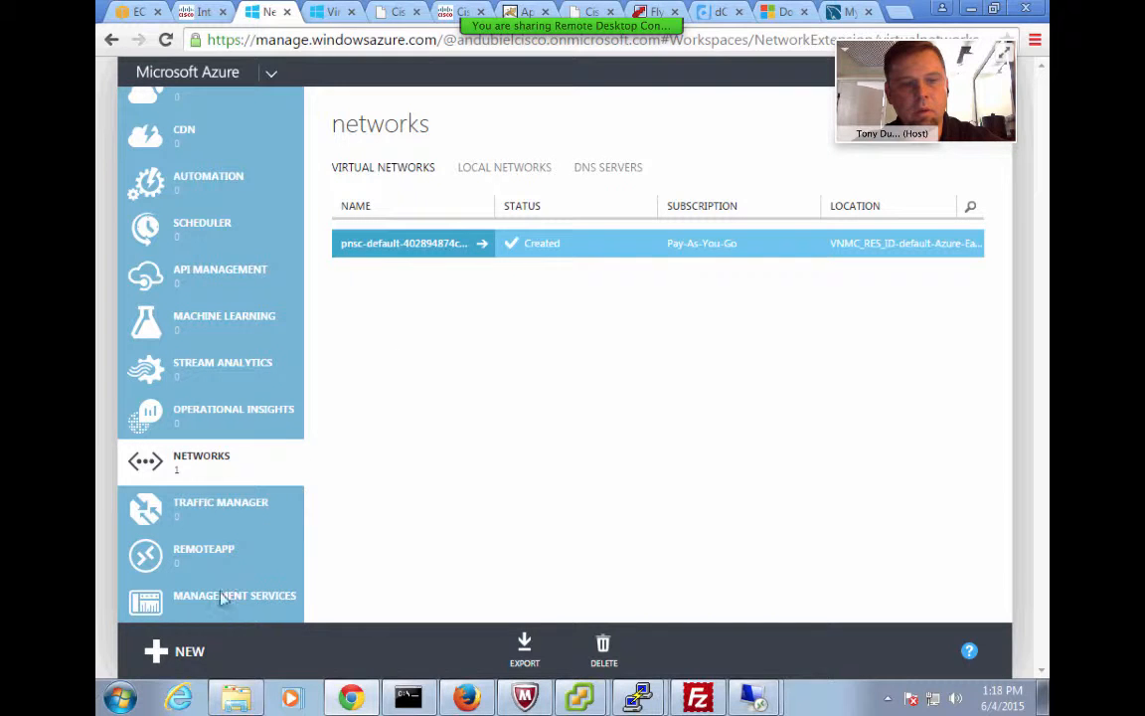
pyautogui.click(184, 650)
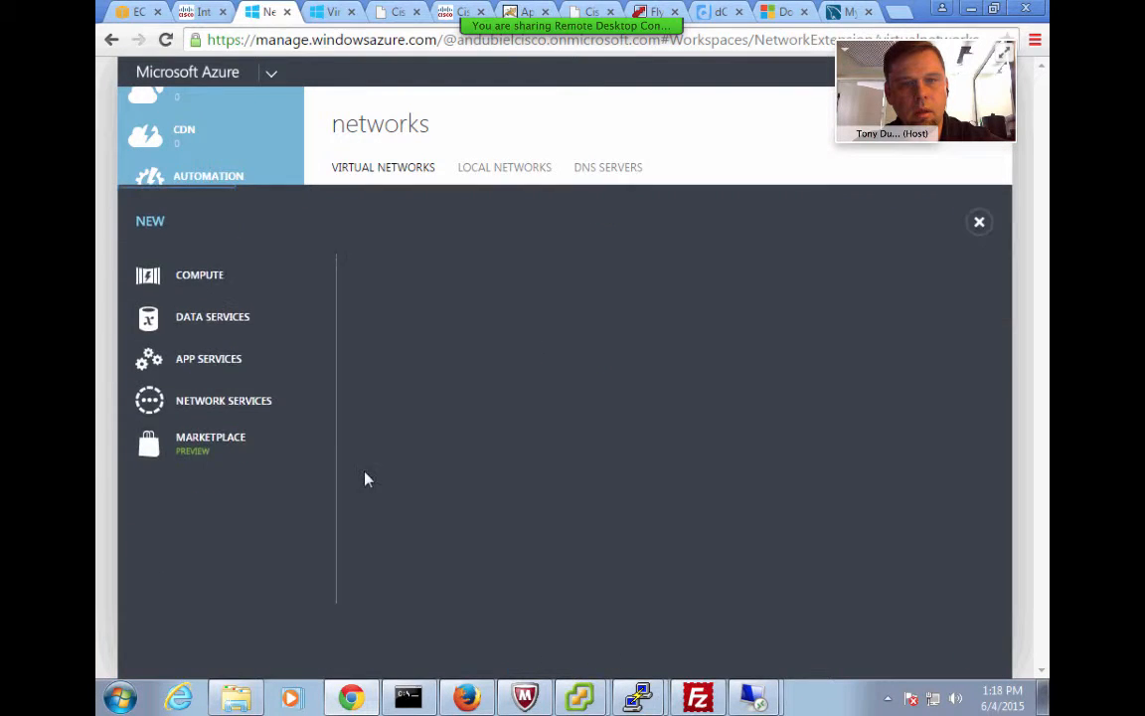
pyautogui.click(220, 399)
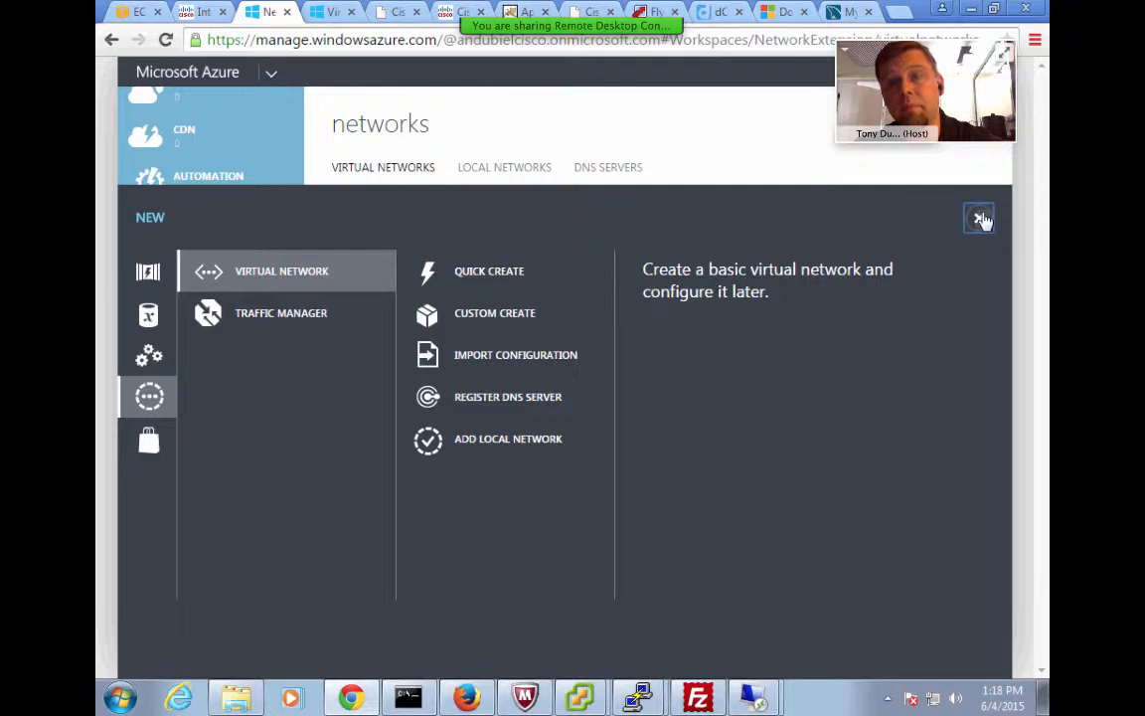
pyautogui.click(980, 219)
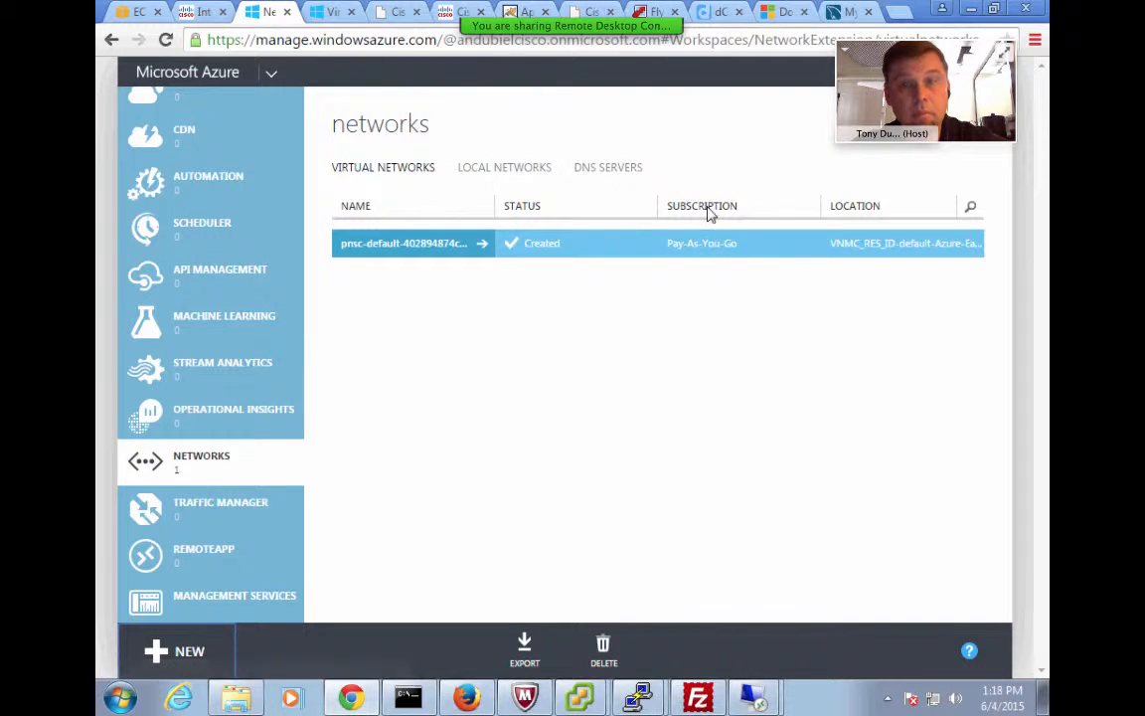
# Return to the Intercloud Fabric VM list and select the Azure DevWindows and QAWindows VMs
pyautogui.click(200, 15)
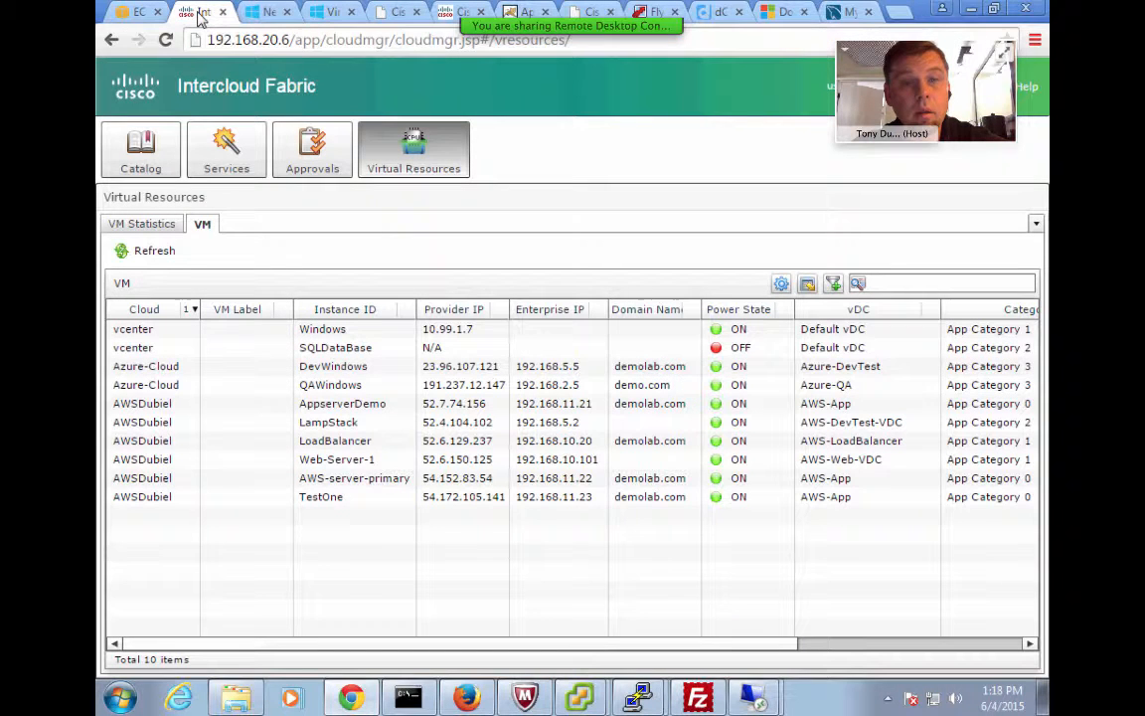
pyautogui.click(187, 350)
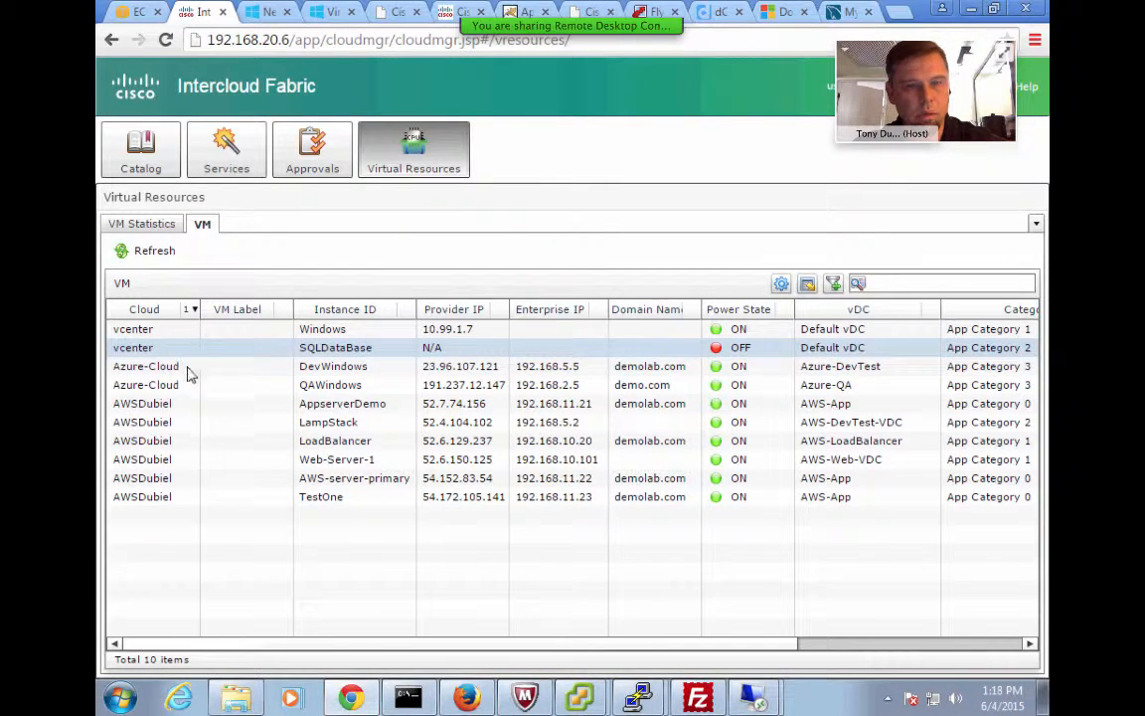
pyautogui.click(189, 370)
pyautogui.click(171, 387)
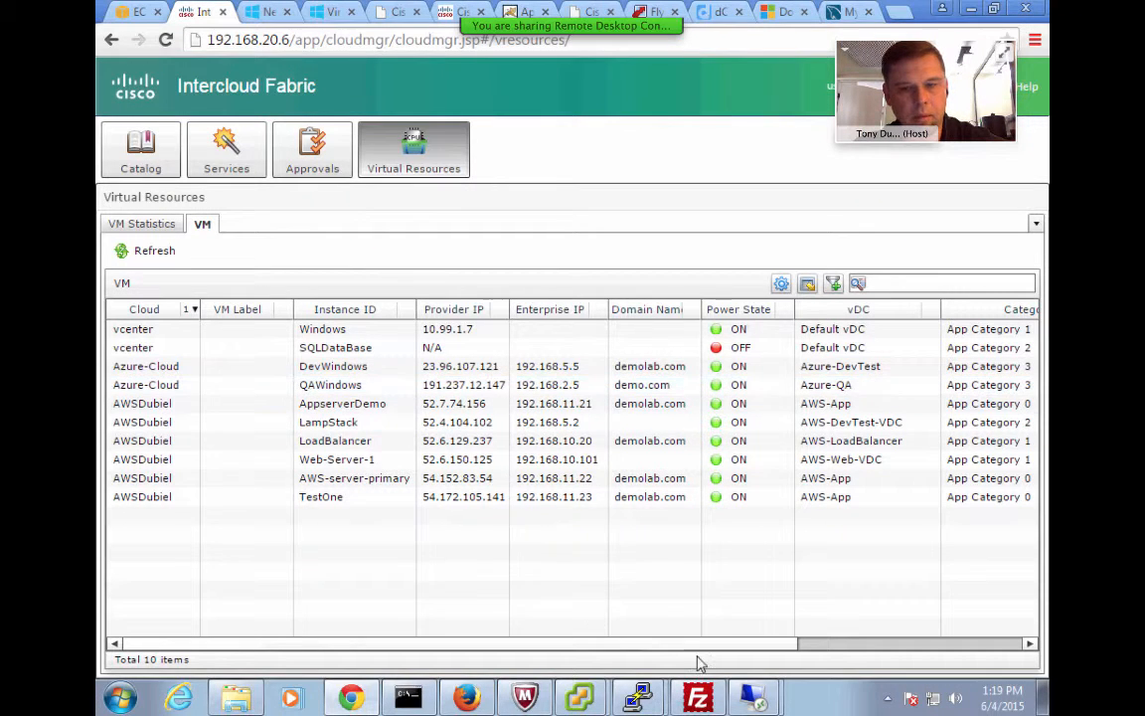
# Start a new Remote Desktop Connection to 192.168.2.5, accepting the credential and certificate prompts
pyautogui.moveTo(753, 699)
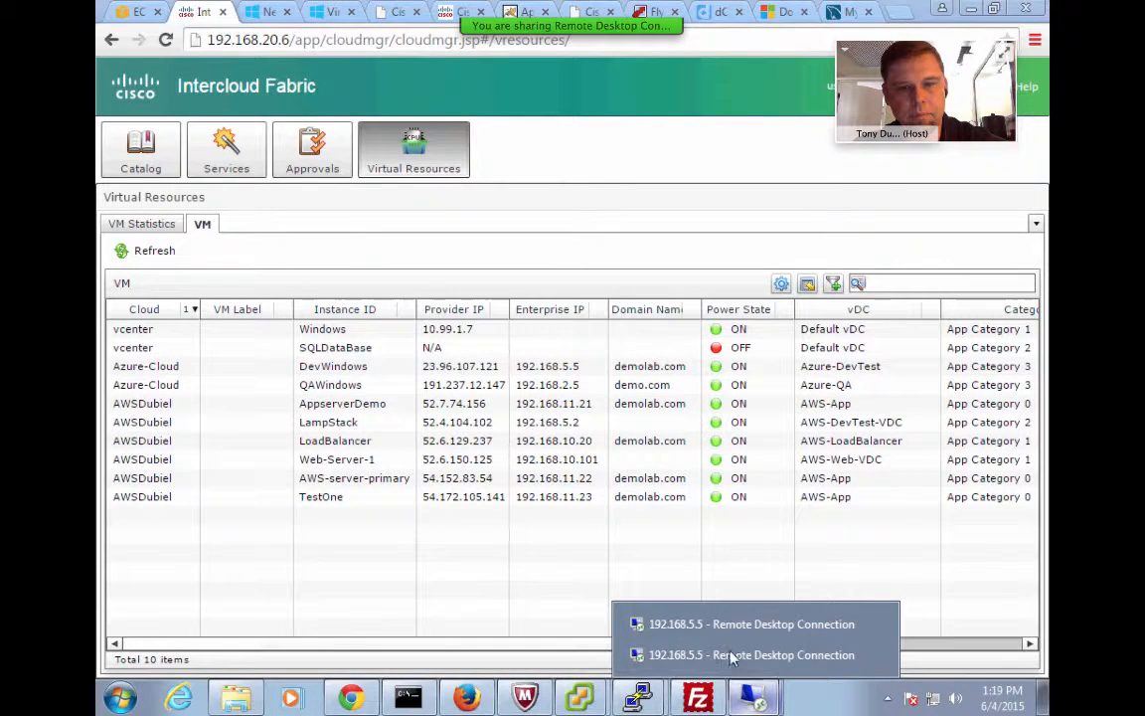
pyautogui.rightClick(752, 699)
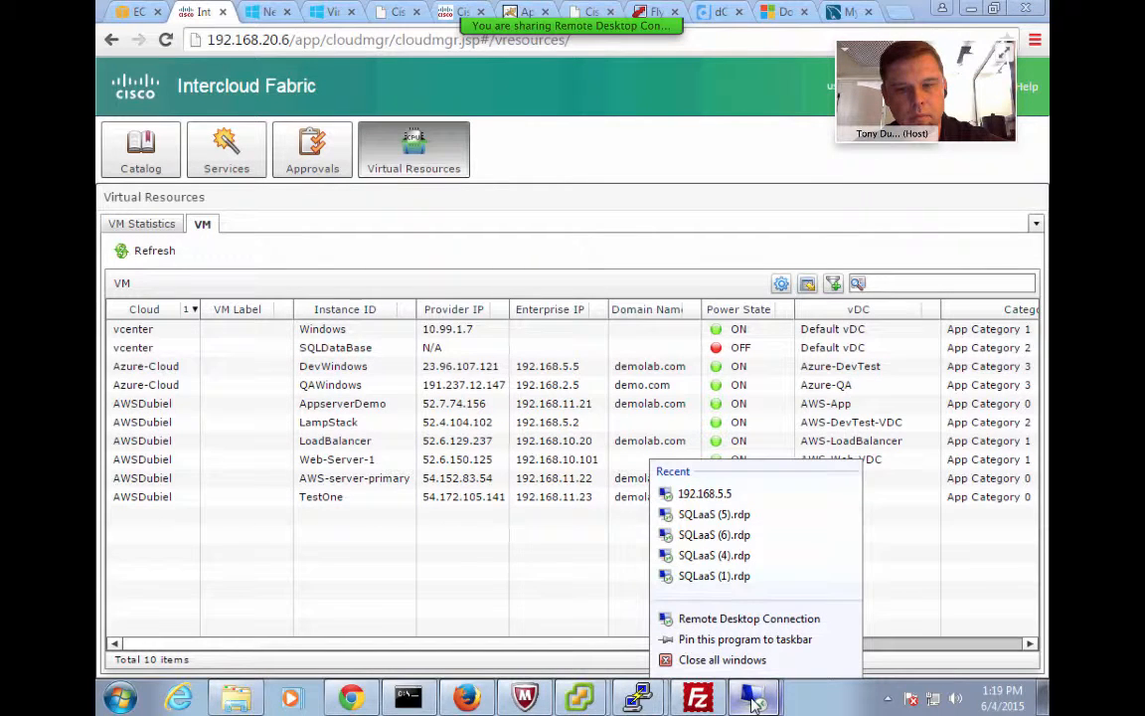
pyautogui.click(711, 620)
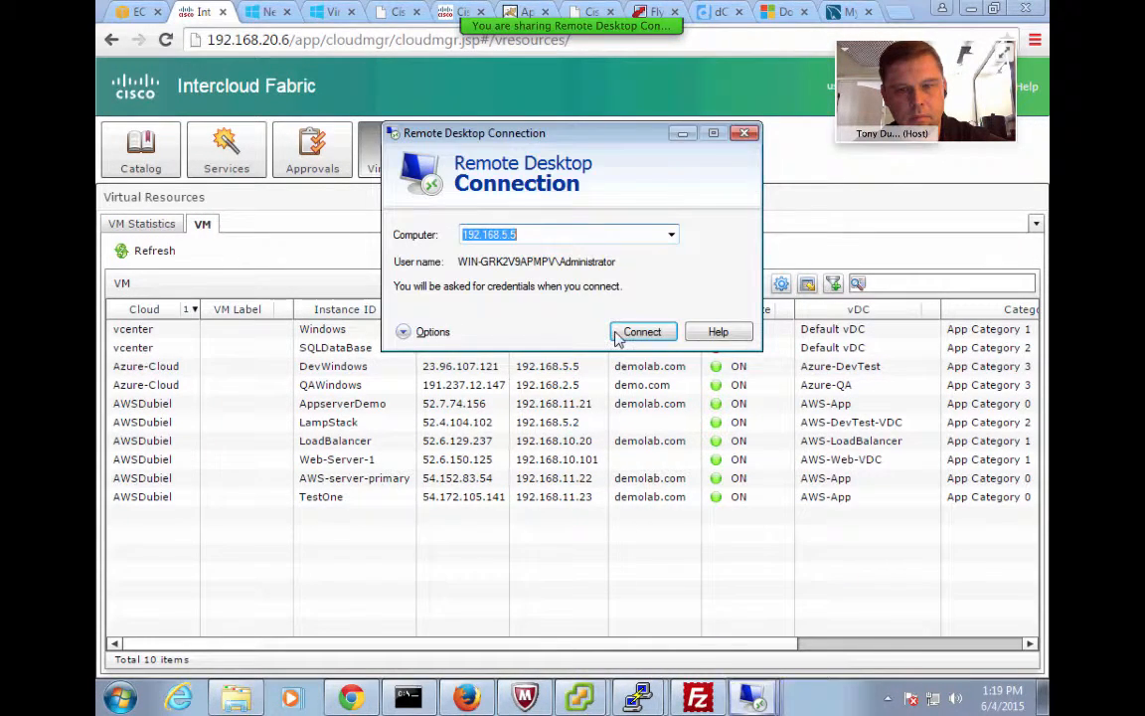
pyautogui.click(510, 233)
pyautogui.press('BackSpace')
pyautogui.press('BackSpace')
pyautogui.press('BackSpace')
pyautogui.write('2.5')
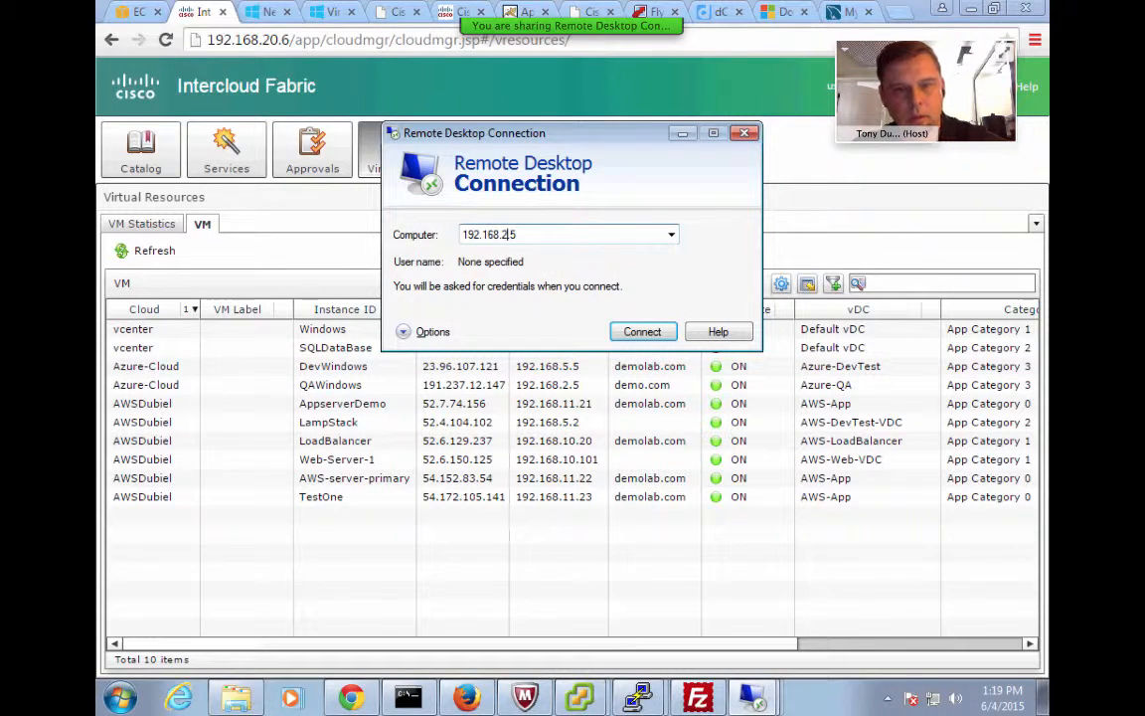
pyautogui.click(642, 332)
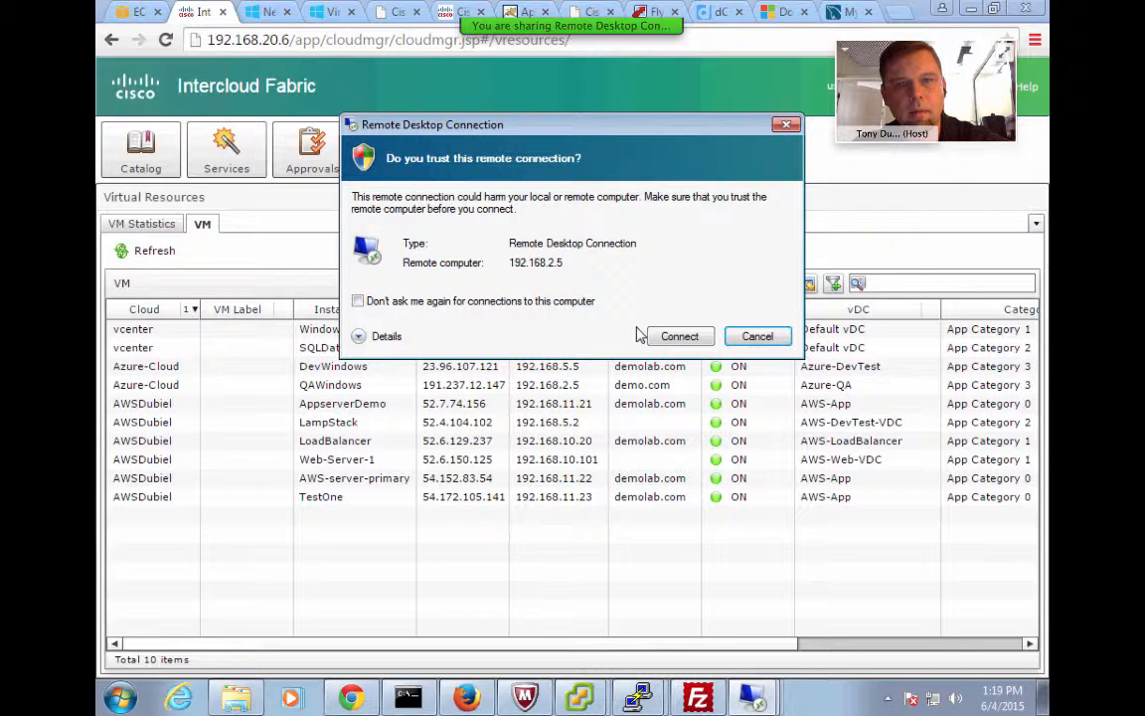
pyautogui.click(673, 337)
pyautogui.click(654, 370)
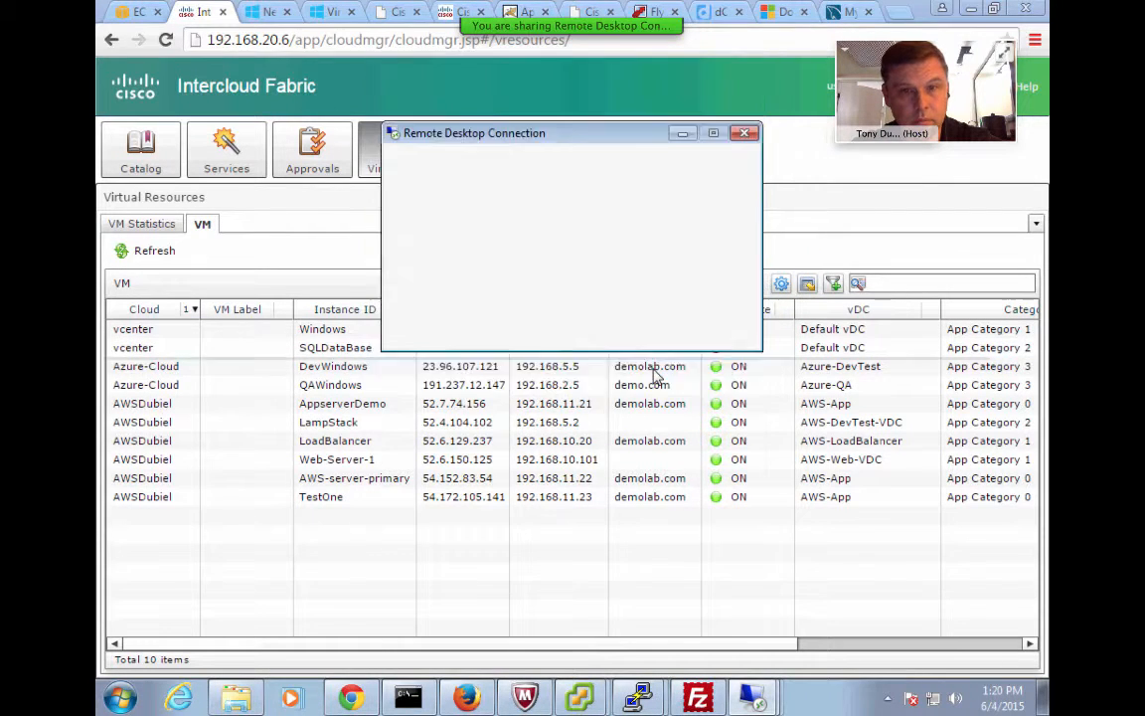
pyautogui.click(623, 397)
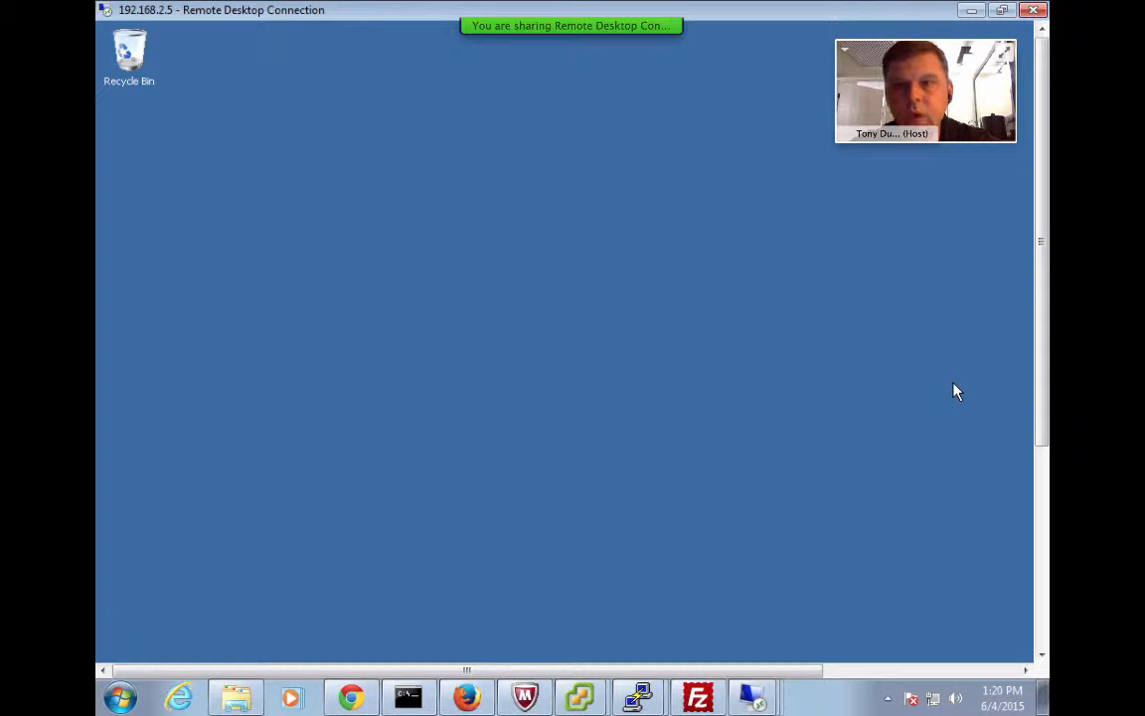
# Dismiss the unexpected-shutdown report, open a Command Prompt on the remote machine, and run ipconfig
pyautogui.moveTo(1042, 327); pyautogui.dragTo(1044, 624)
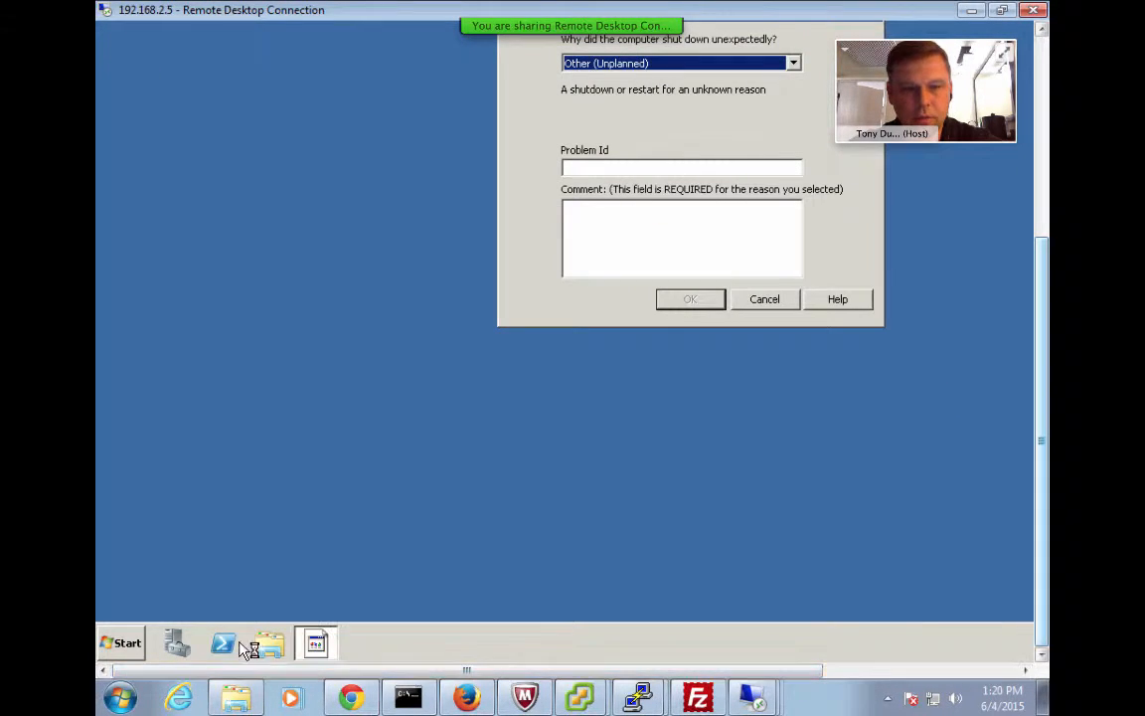
pyautogui.click(766, 300)
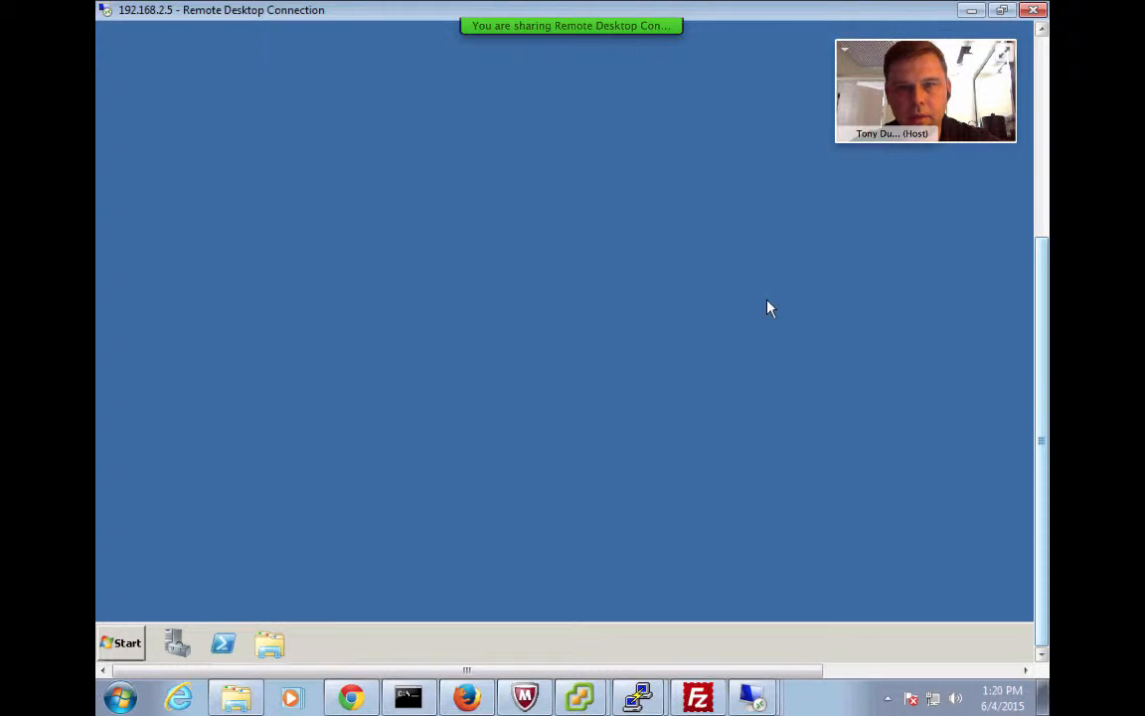
pyautogui.click(122, 643)
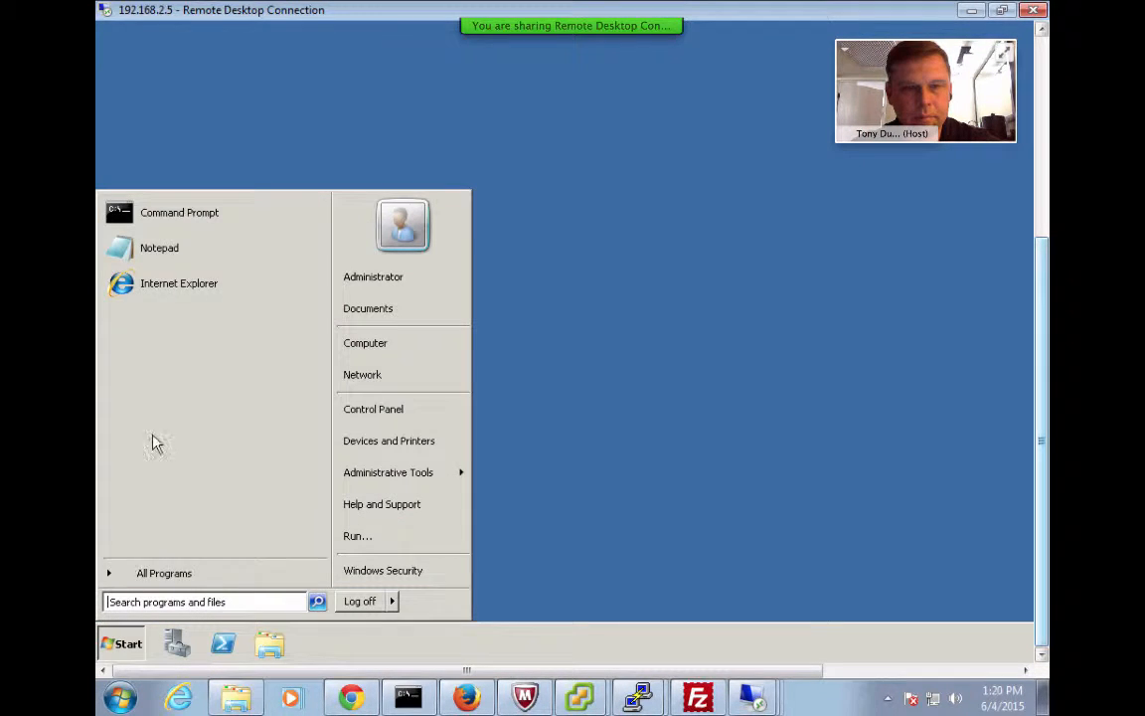
pyautogui.click(196, 220)
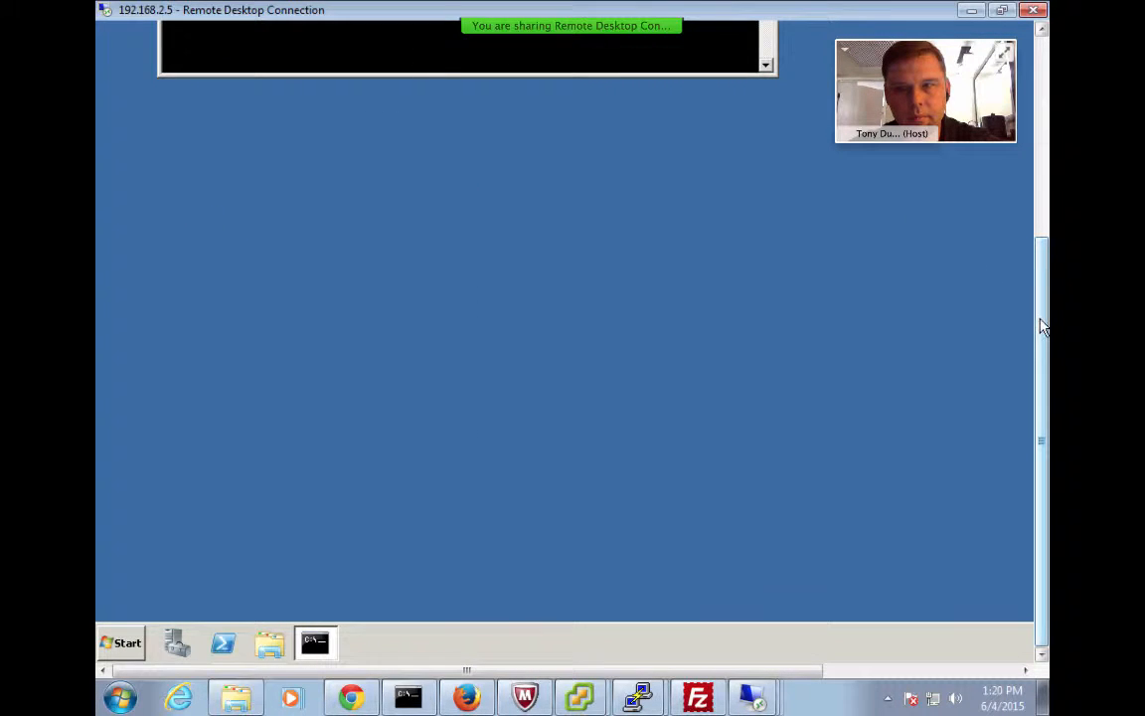
pyautogui.moveTo(1041, 336); pyautogui.dragTo(1041, 129)
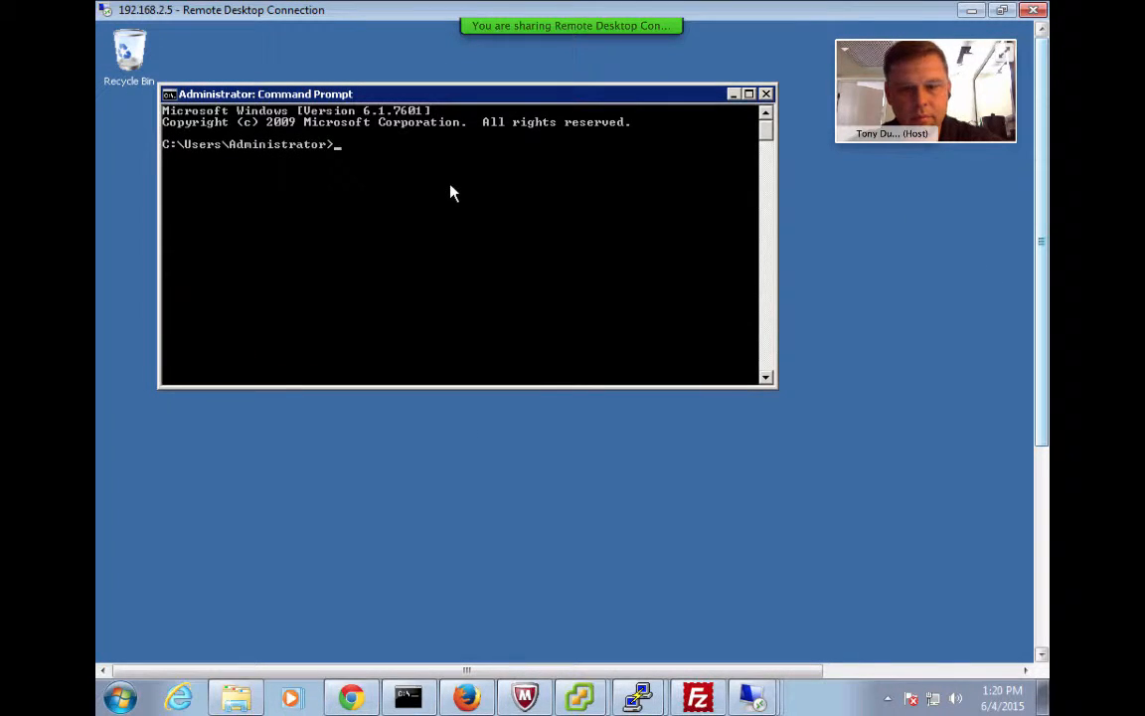
pyautogui.write('ipconfig')
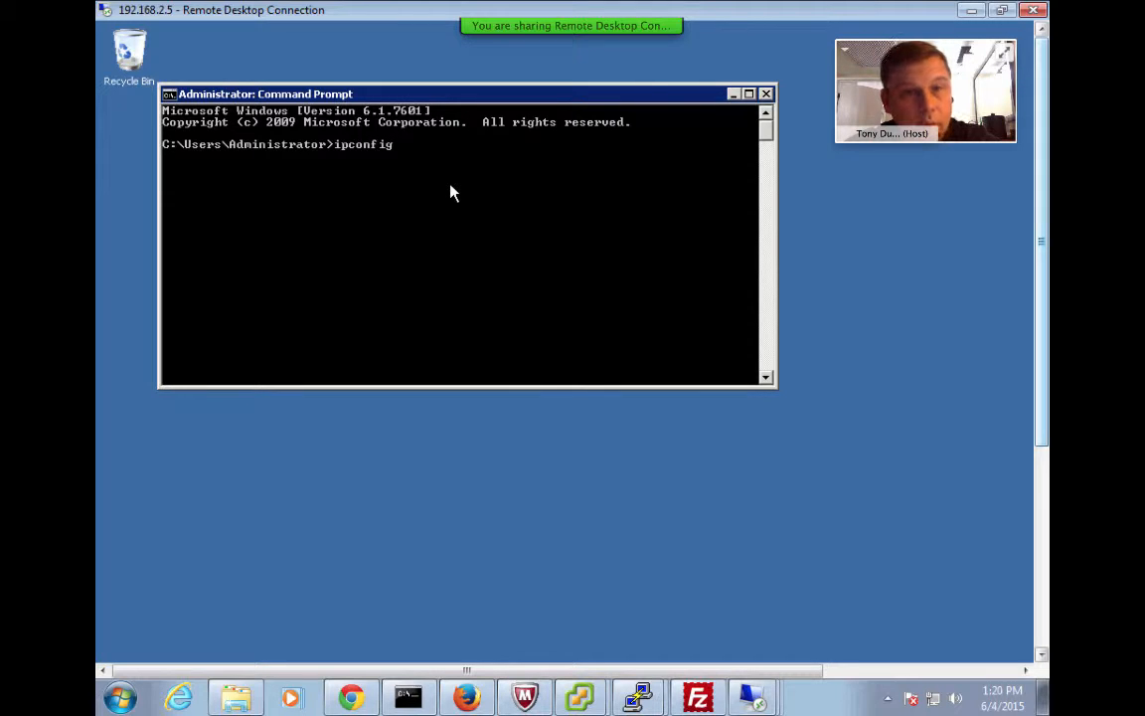
pyautogui.press('Return')
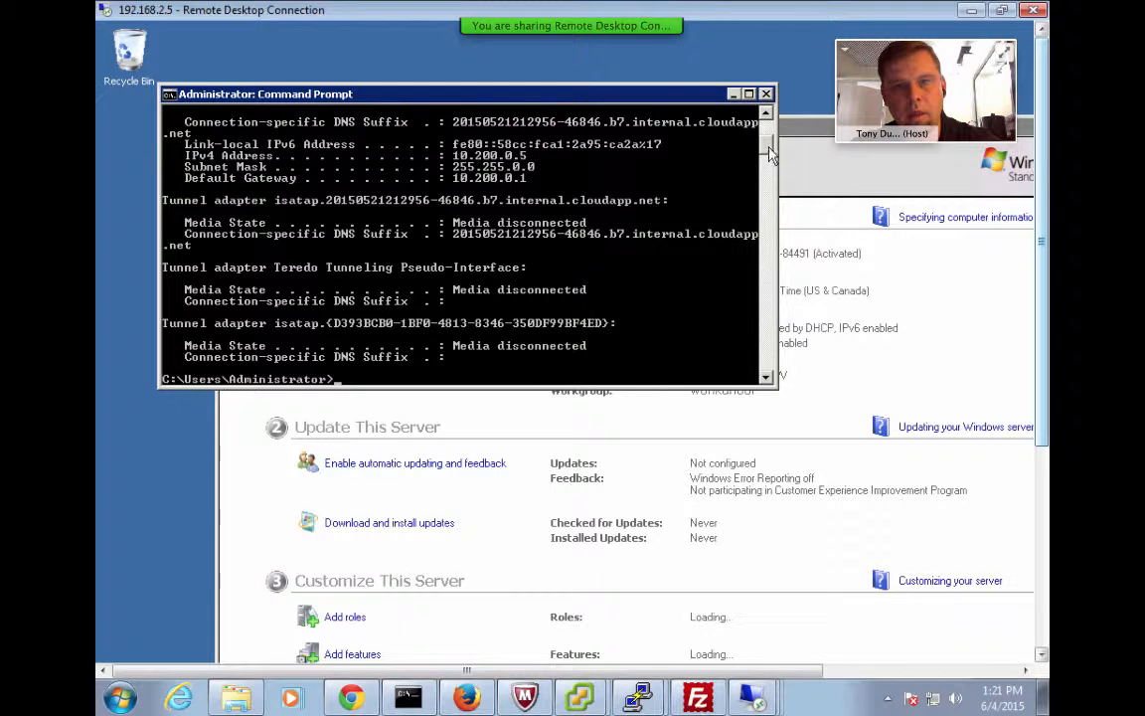
# Run ping 192.168.5.5 and get four replies with 0% loss
pyautogui.moveTo(770, 154); pyautogui.dragTo(770, 129)
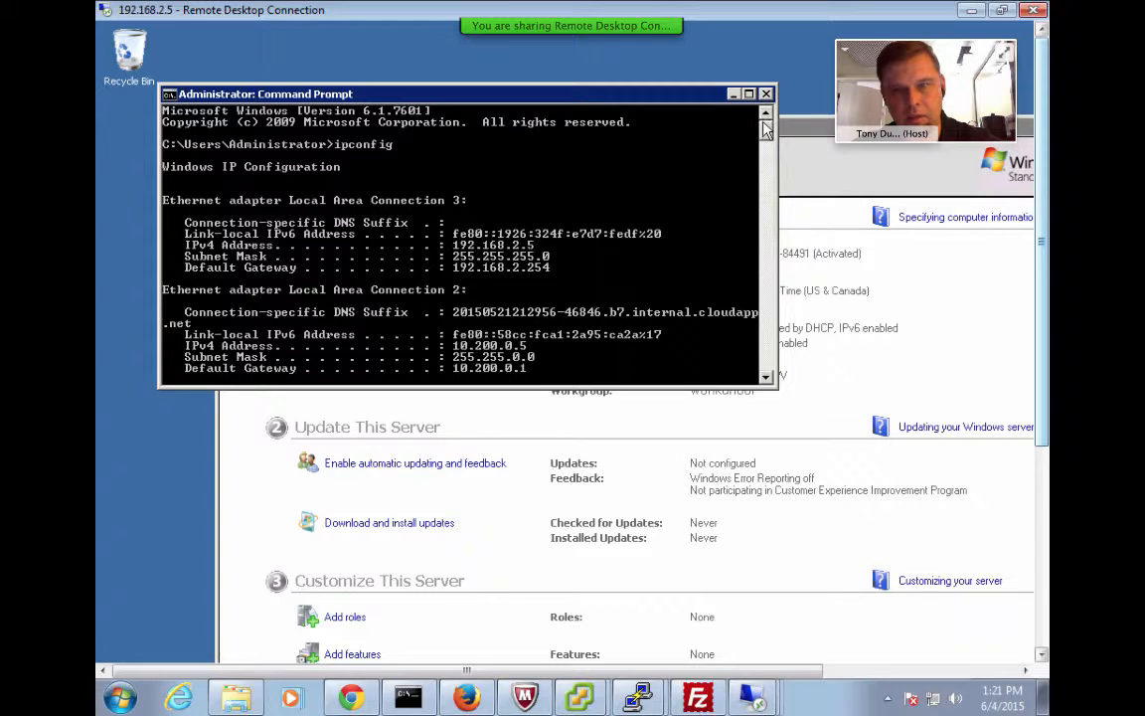
pyautogui.moveTo(765, 132)
pyautogui.mouseDown()
pyautogui.moveTo(766, 255)
pyautogui.moveTo(766, 134)
pyautogui.moveTo(766, 157)
pyautogui.mouseUp()
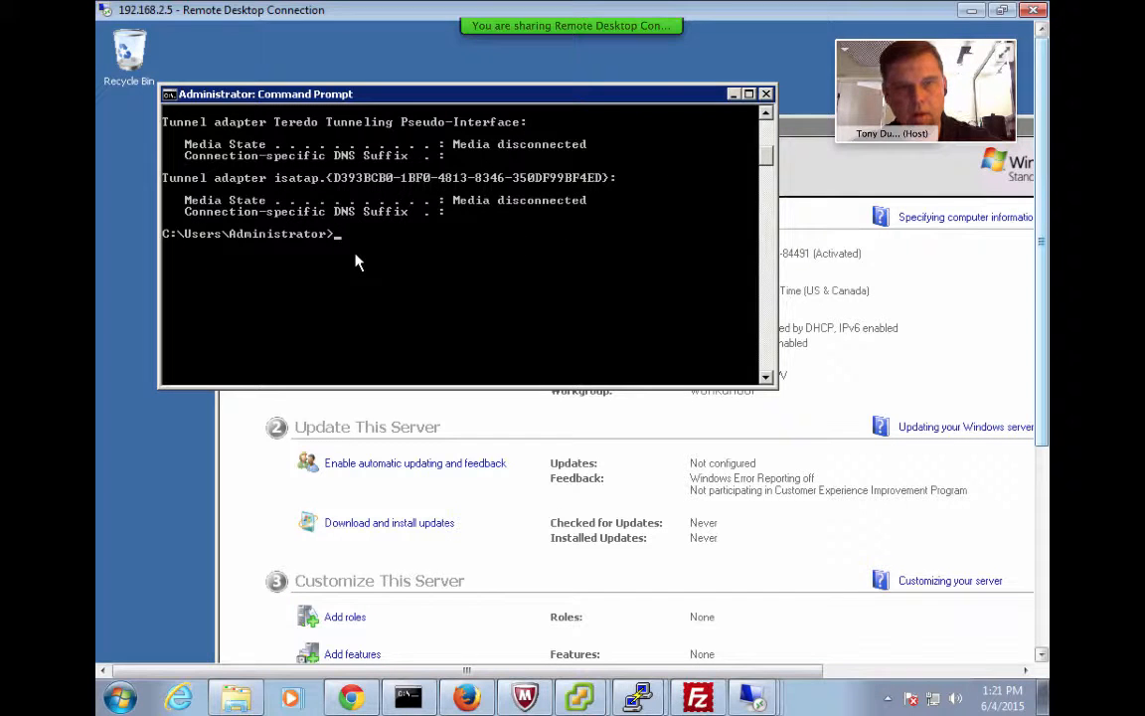
pyautogui.write('p')
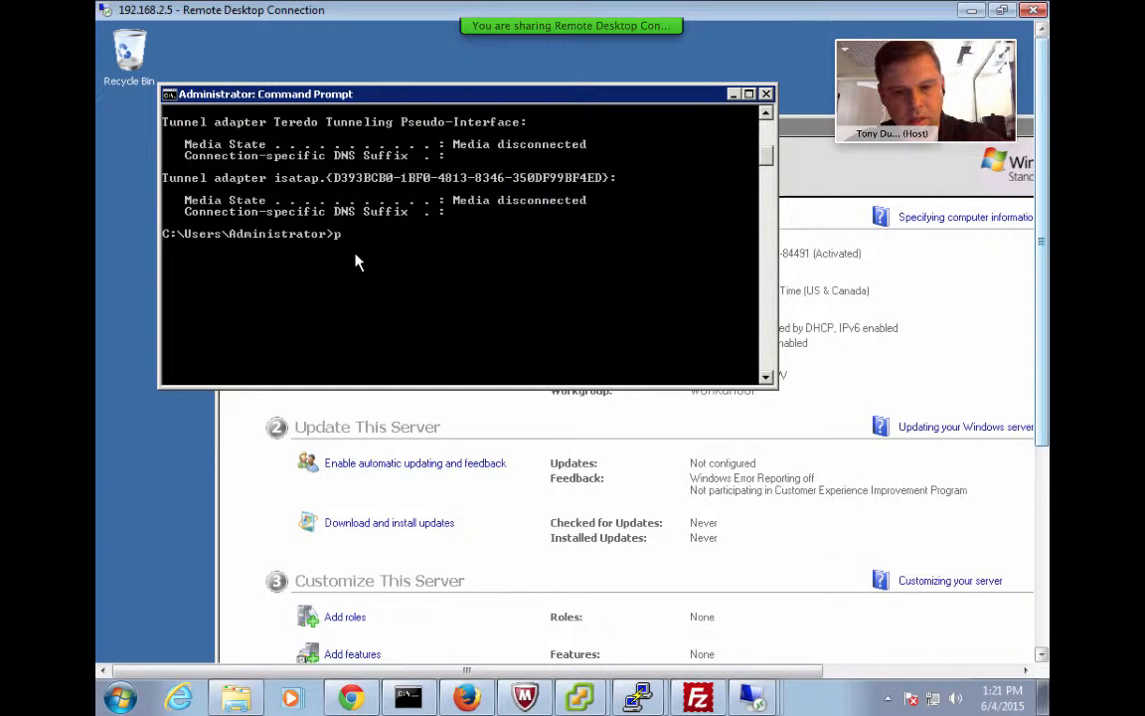
pyautogui.write('ing 192.168.5.5')
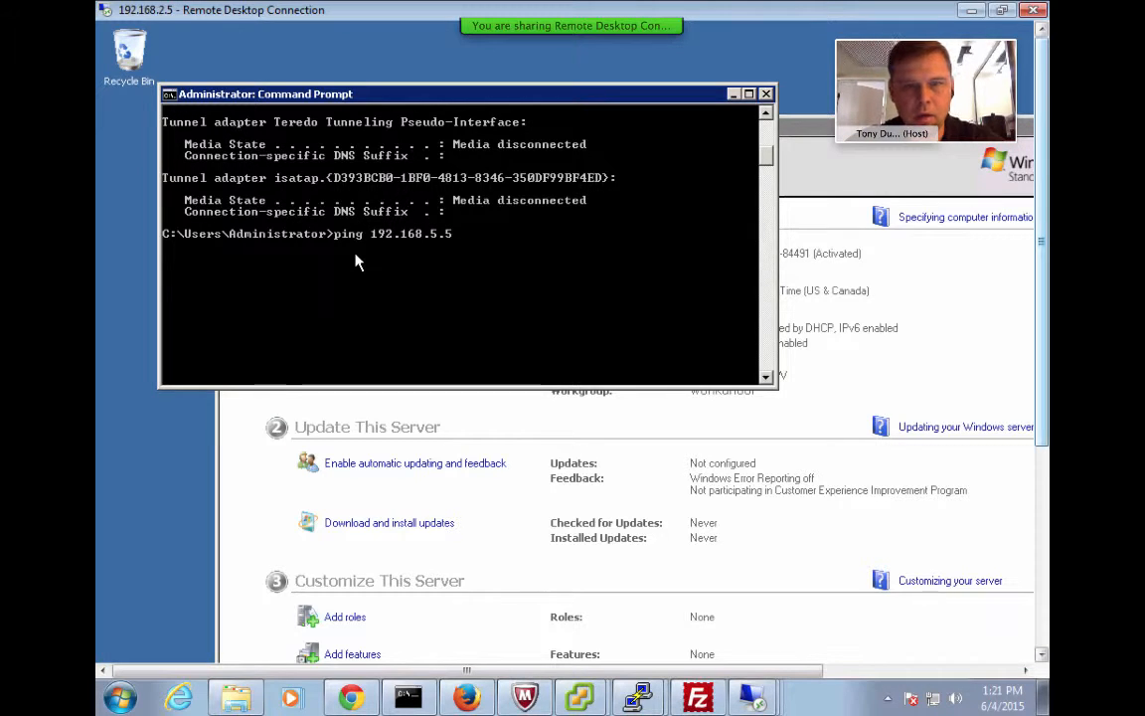
pyautogui.press('Return')
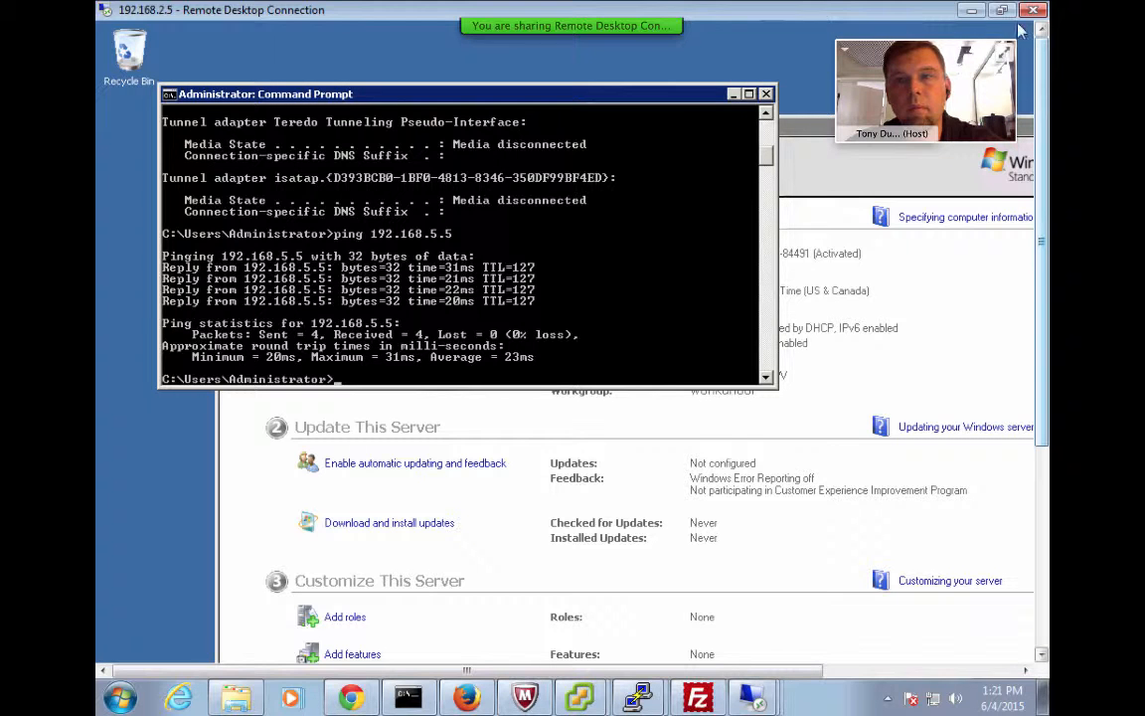
# Leave the current session, restore the earlier 192.168.5.5 Remote Desktop window, and dismiss its session-ended notice
pyautogui.click(972, 12)
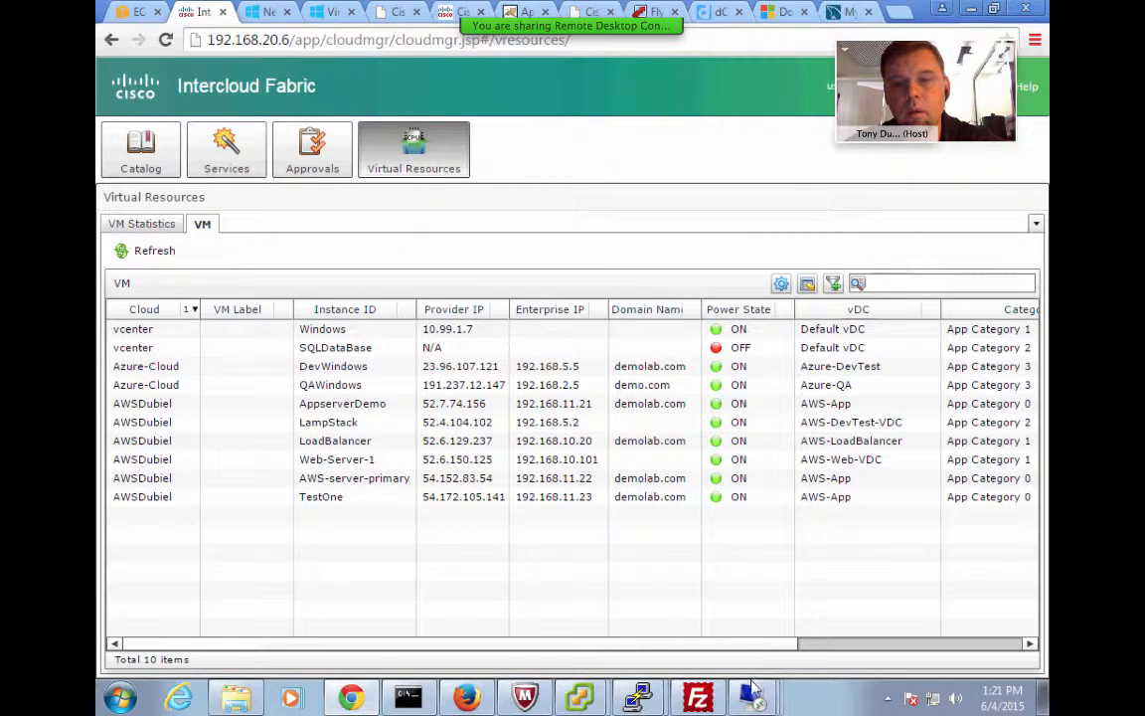
pyautogui.moveTo(753, 699)
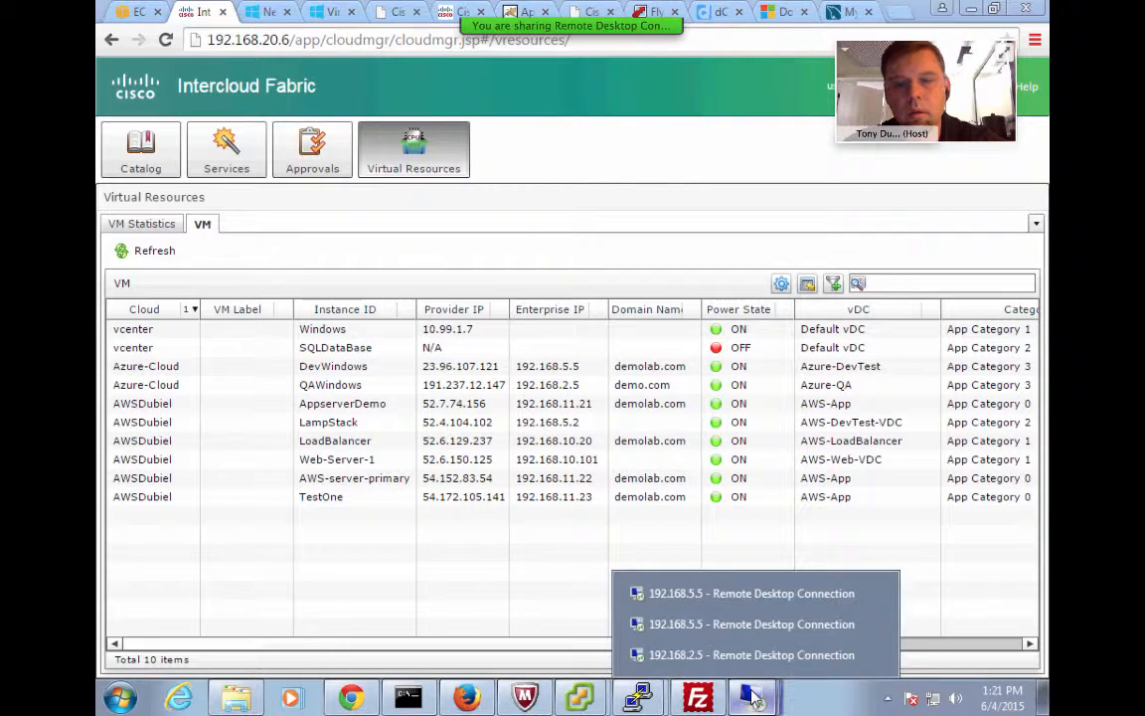
pyautogui.click(740, 593)
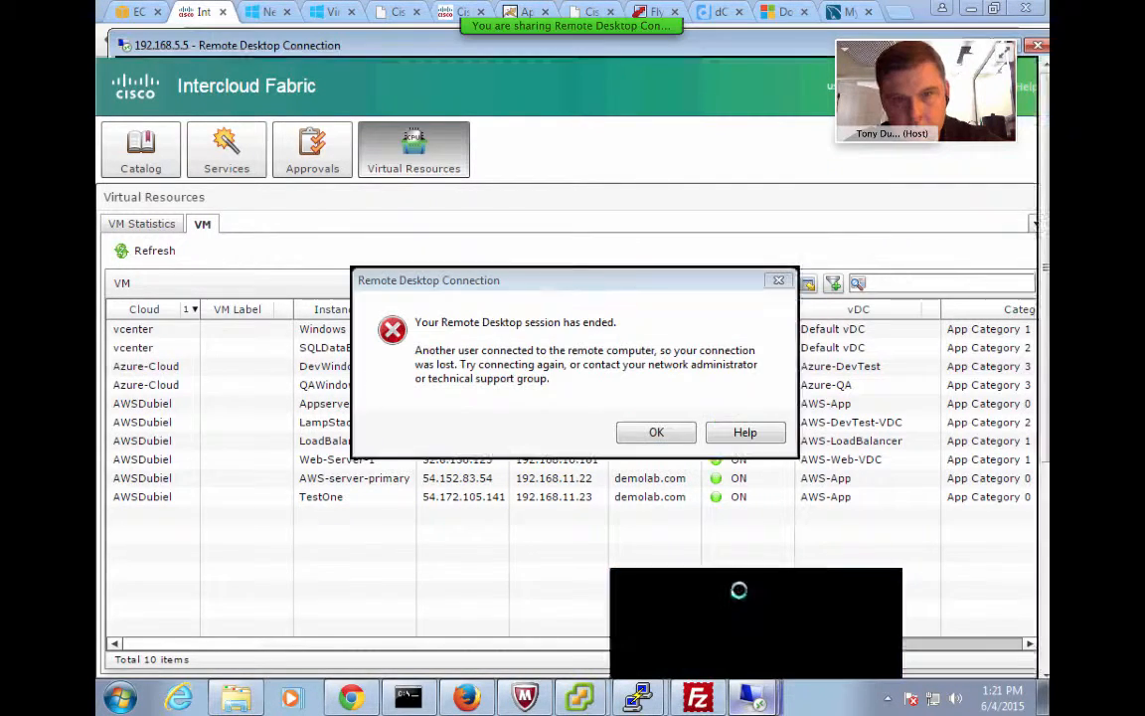
pyautogui.click(656, 433)
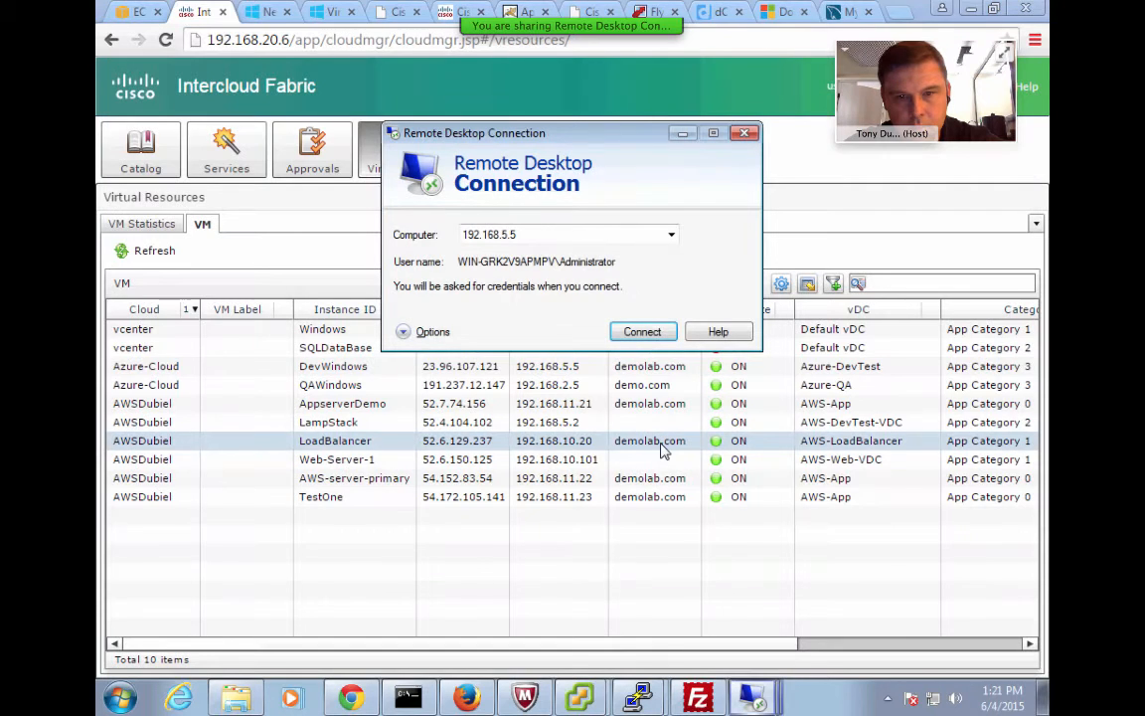
# Reconnect to 192.168.5.5 with the administrator password and accept the untrusted certificate
pyautogui.click(656, 335)
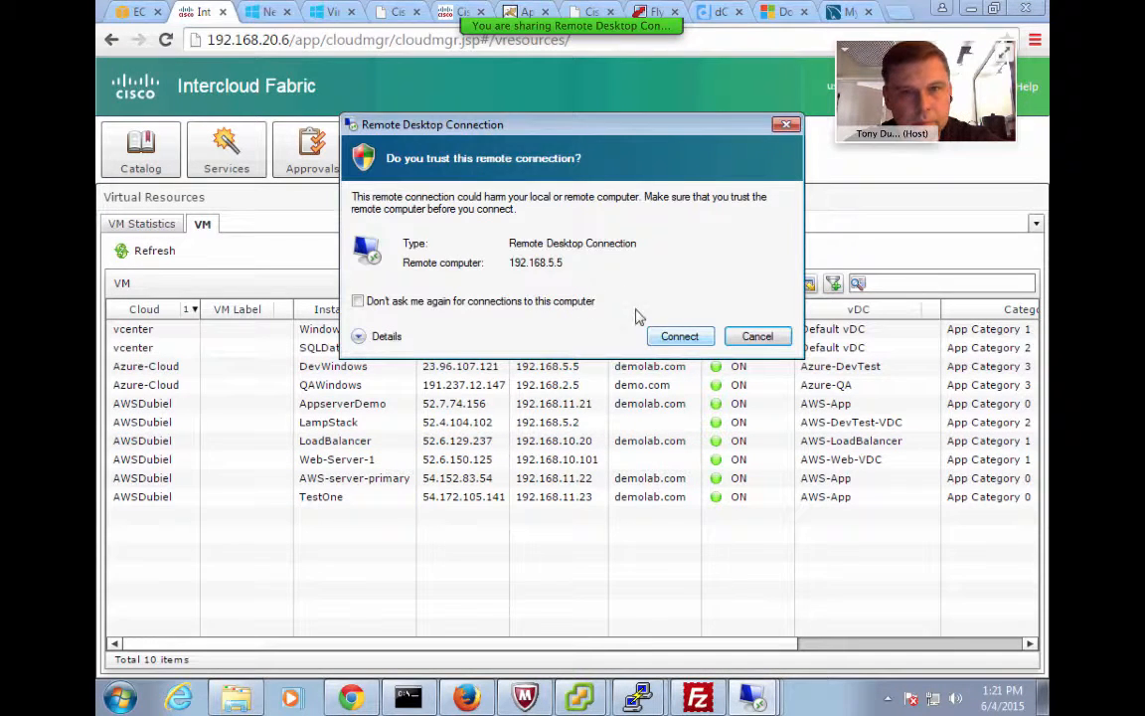
pyautogui.click(673, 336)
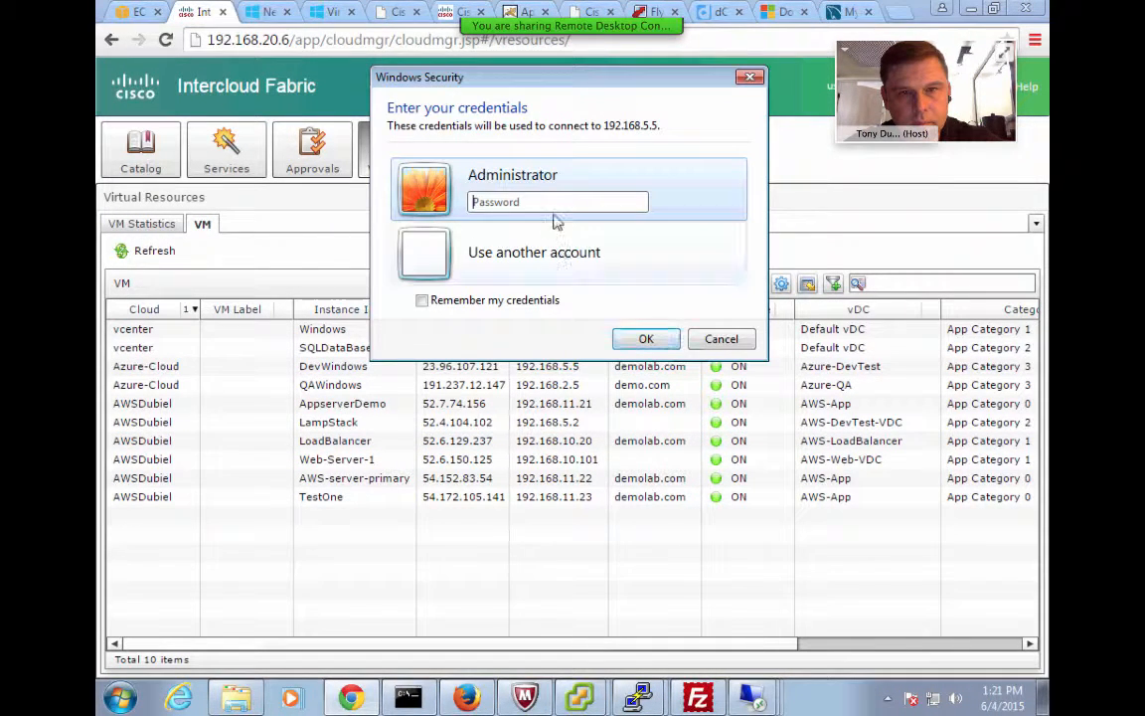
pyautogui.click(551, 199)
pyautogui.write('*****')
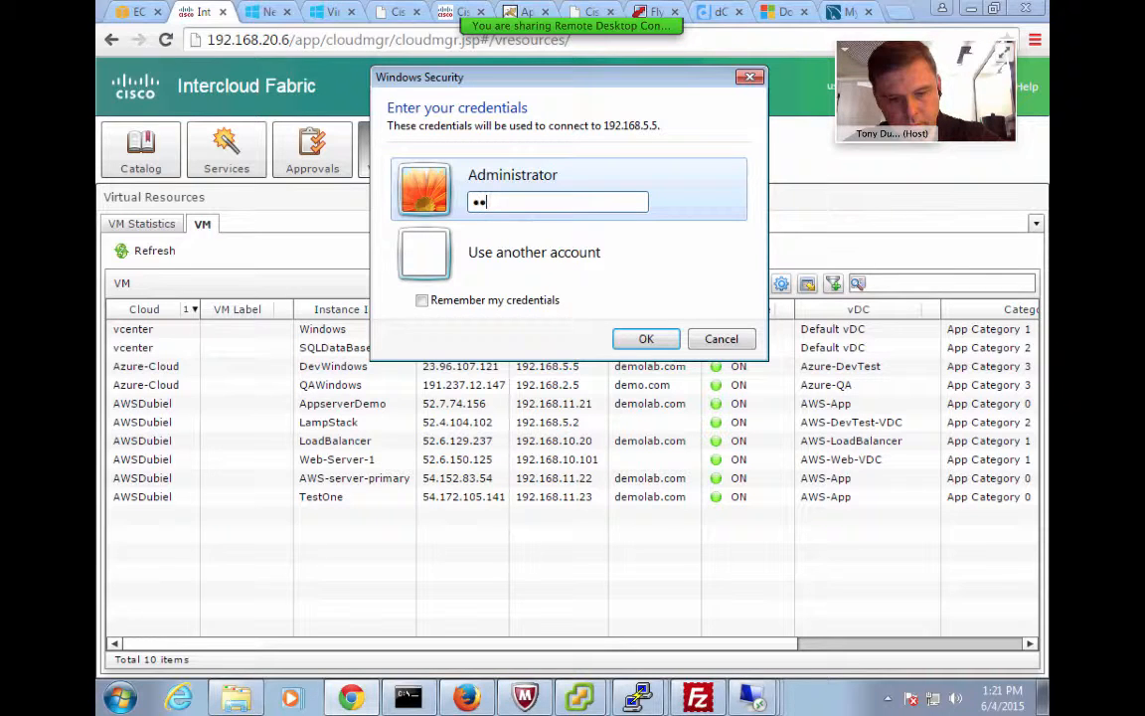
pyautogui.write('****')
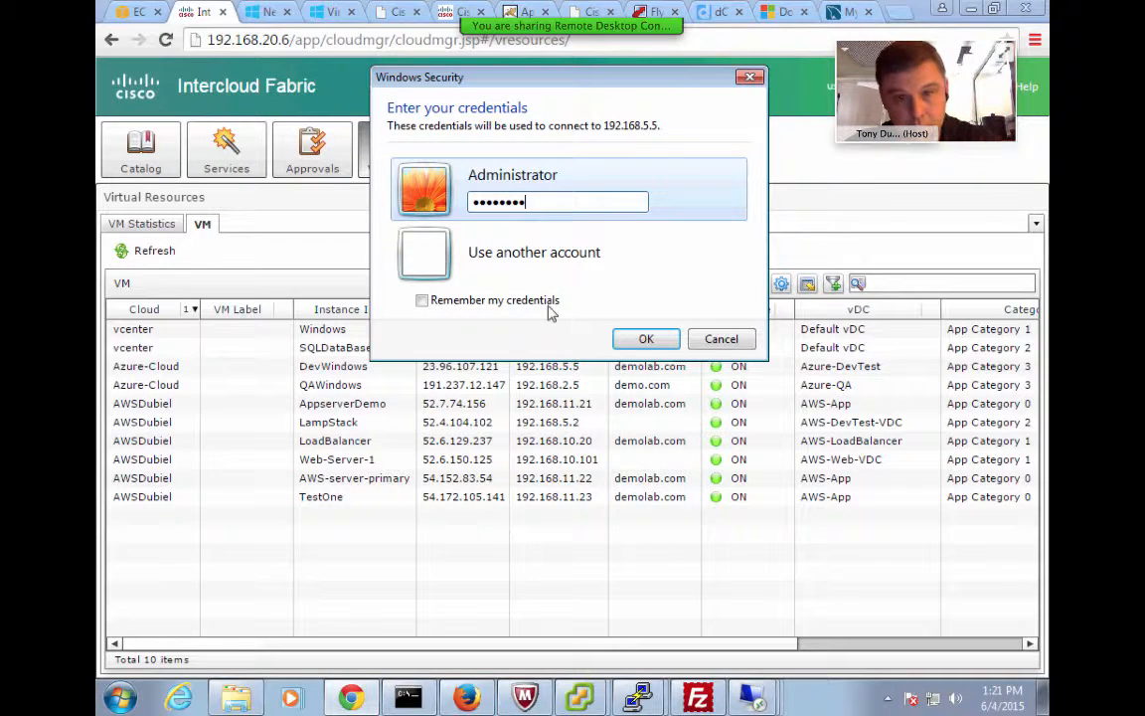
pyautogui.click(645, 339)
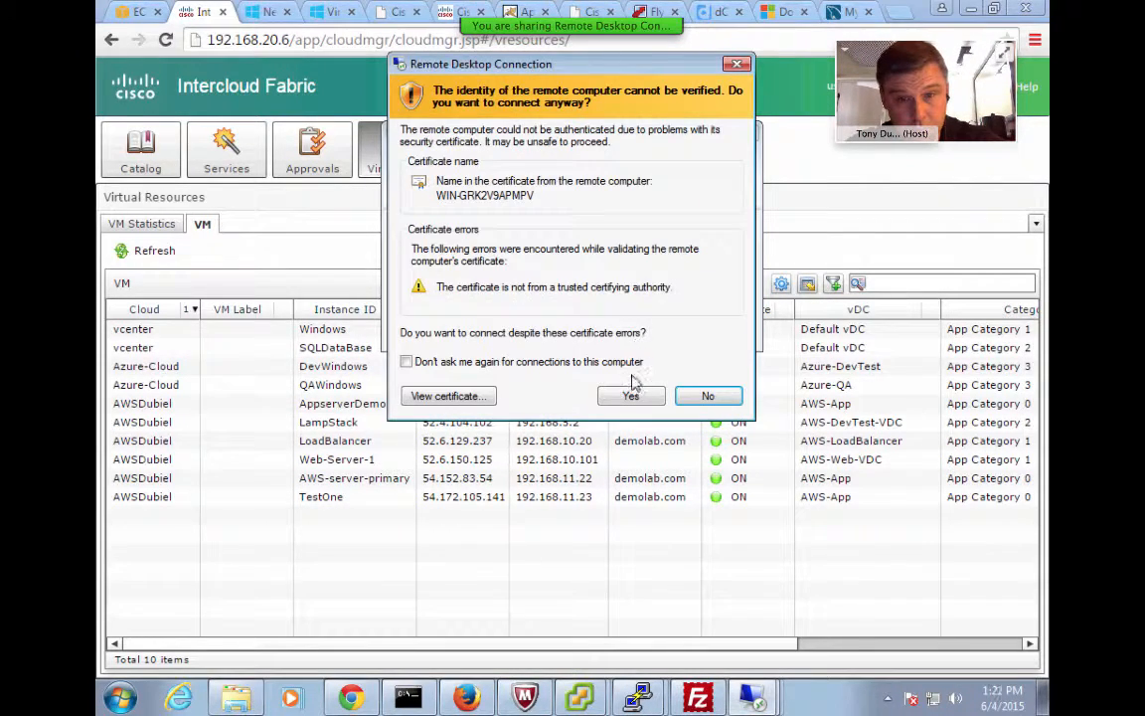
pyautogui.click(634, 396)
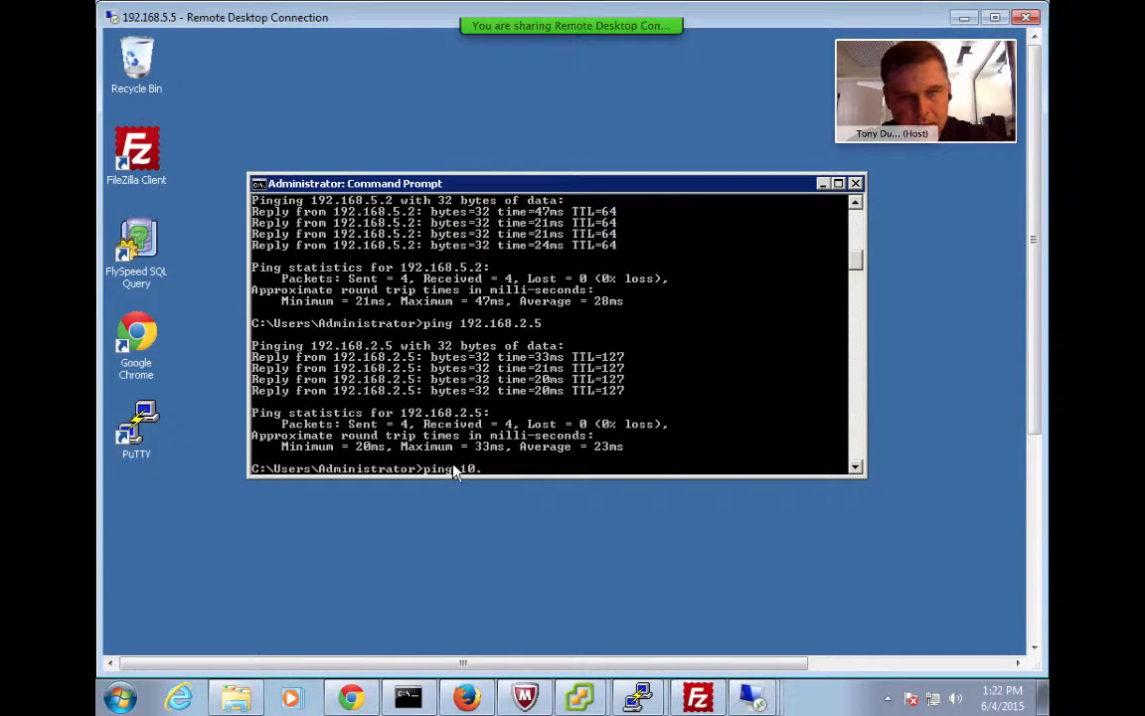
# Finish typing ping 10.200.0.6 and confirm four replies with 0% loss
pyautogui.write('200.')
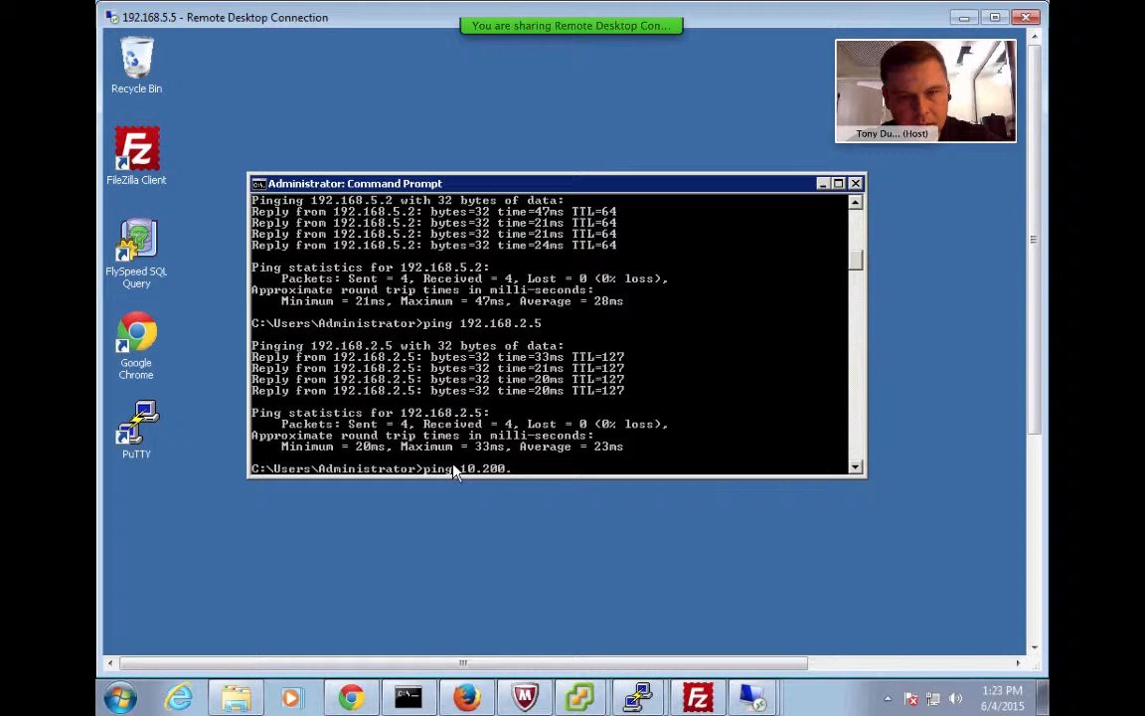
pyautogui.write('0.6')
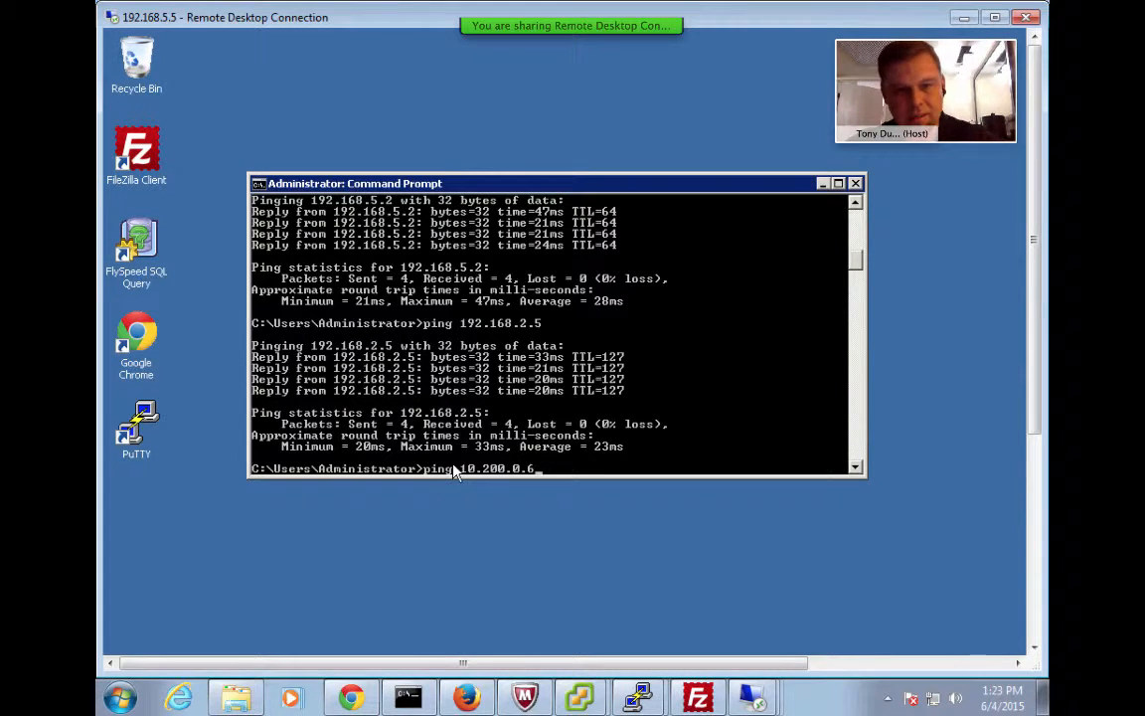
pyautogui.press('Return')
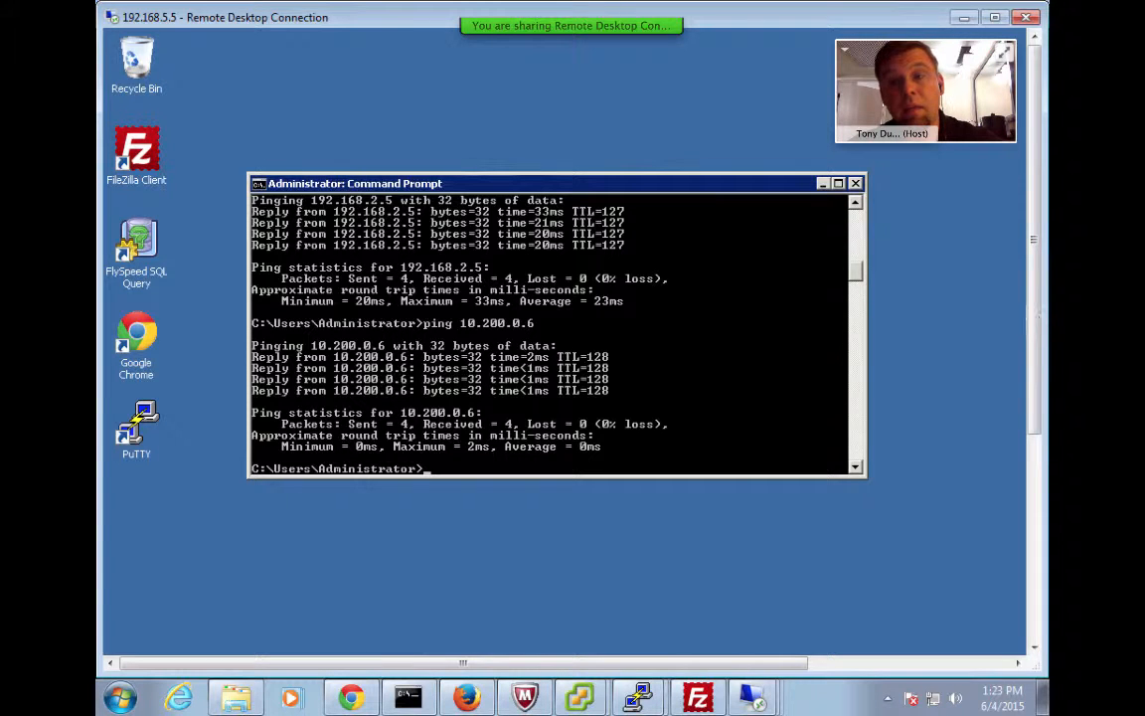
pyautogui.moveTo(1034, 320); pyautogui.dragTo(1034, 651)
# Bring the Chrome window for 10.200.0.6 forward and reload it to show the IIS7 welcome page
pyautogui.click(319, 634)
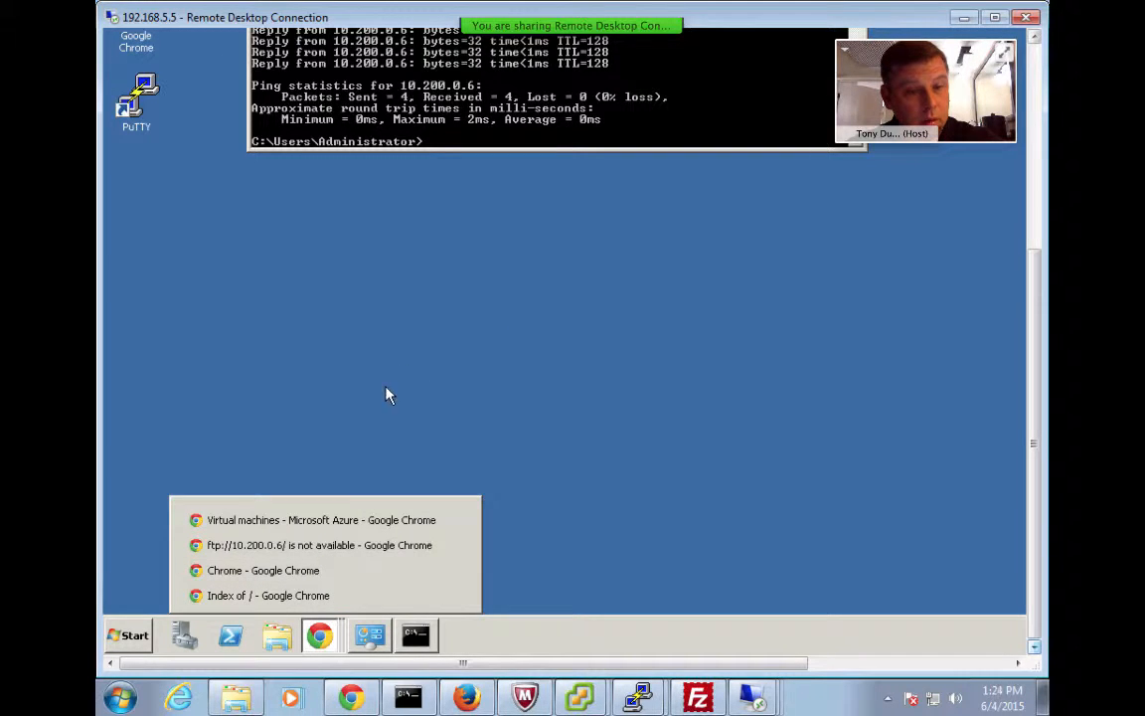
pyautogui.click(314, 546)
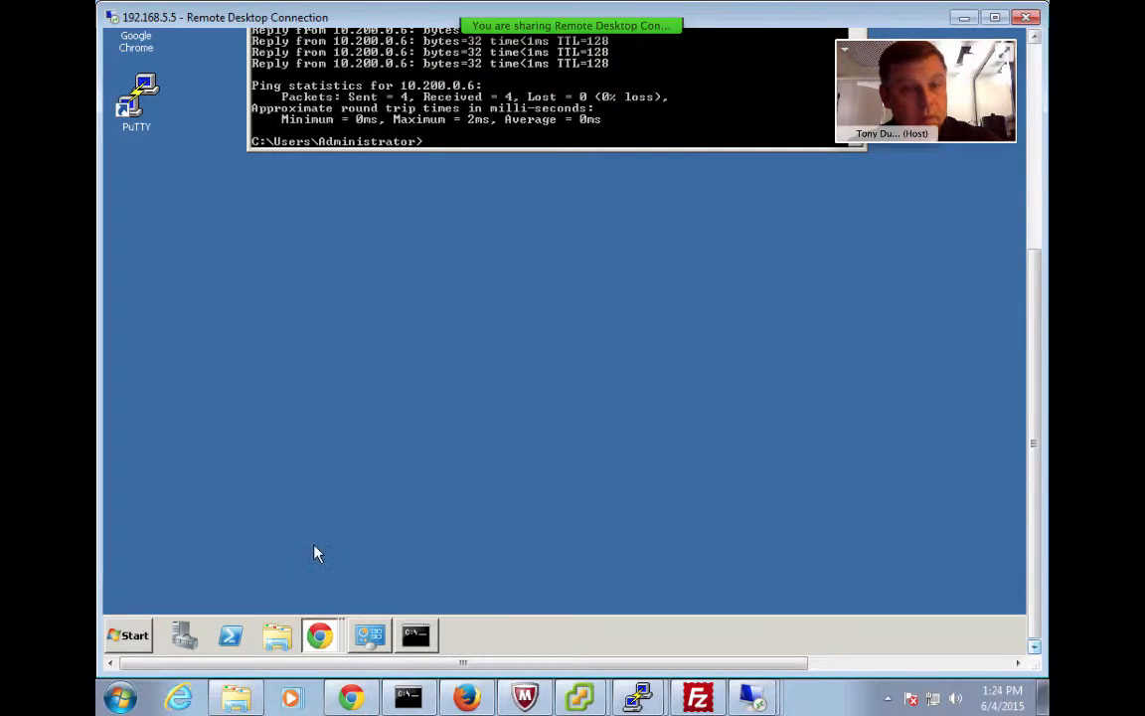
pyautogui.moveTo(1037, 336); pyautogui.dragTo(1033, 94)
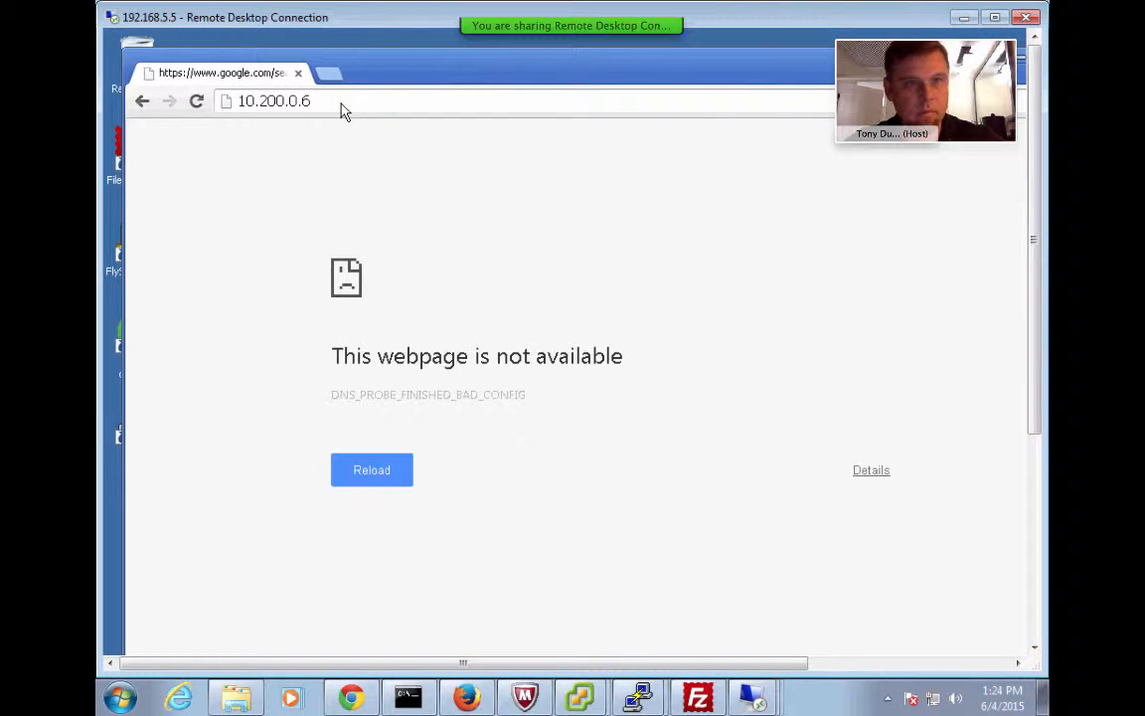
pyautogui.click(318, 100)
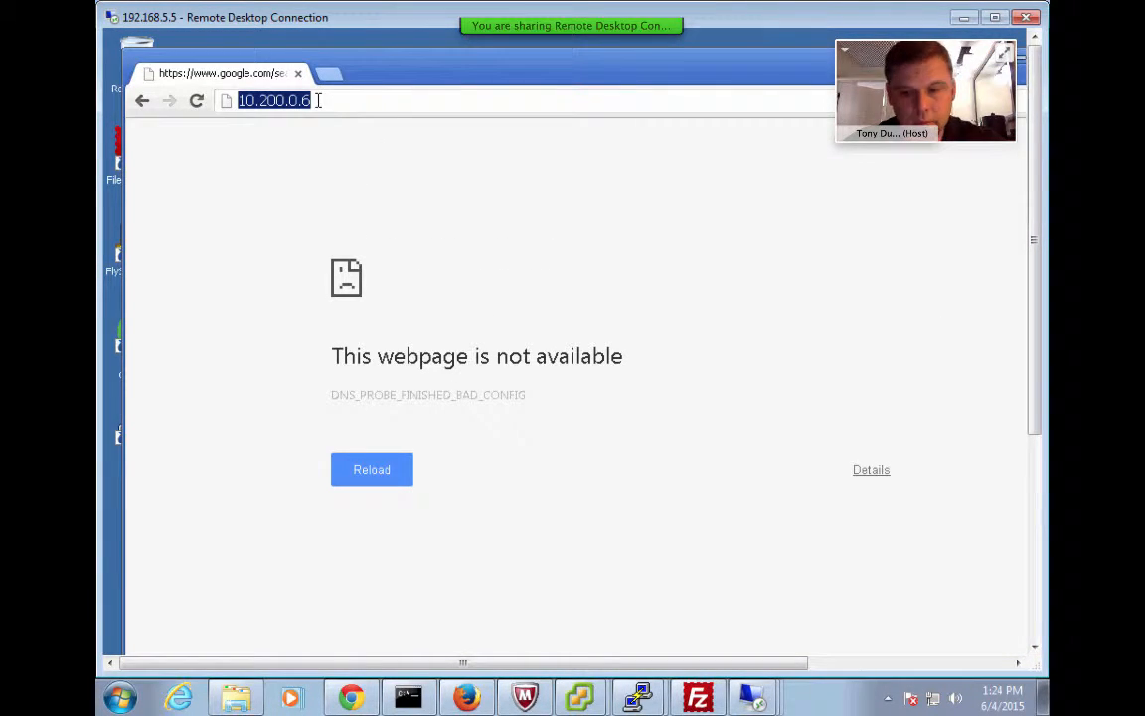
pyautogui.press('Return')
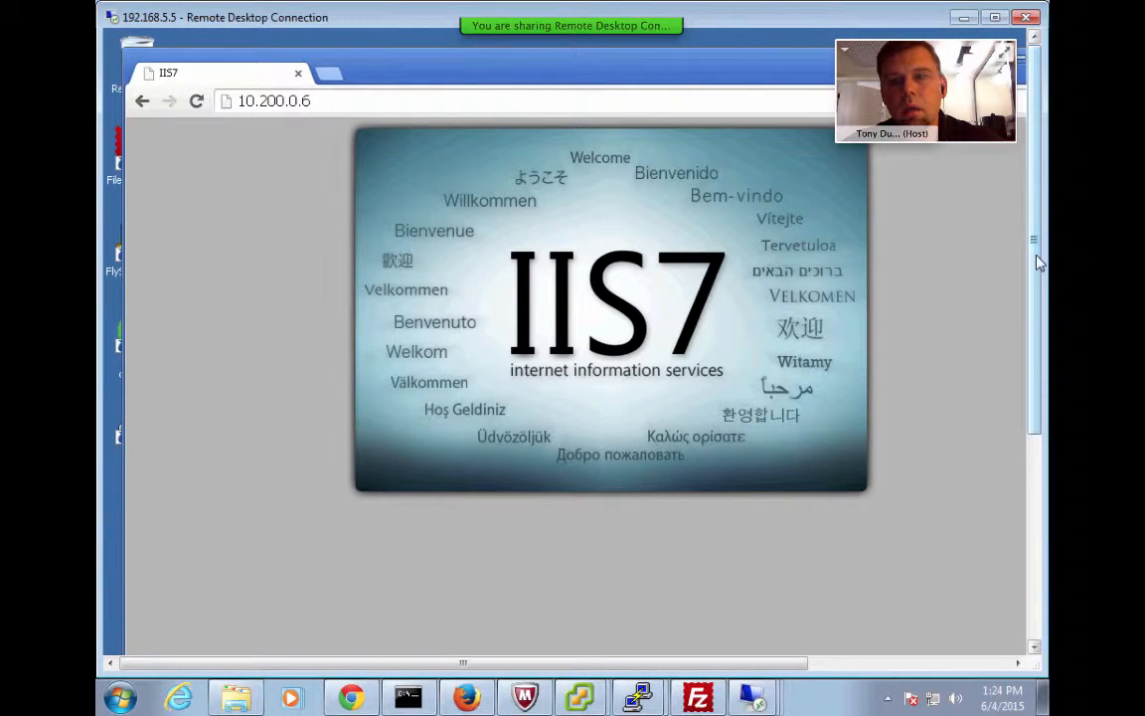
pyautogui.moveTo(1035, 377); pyautogui.dragTo(1039, 547)
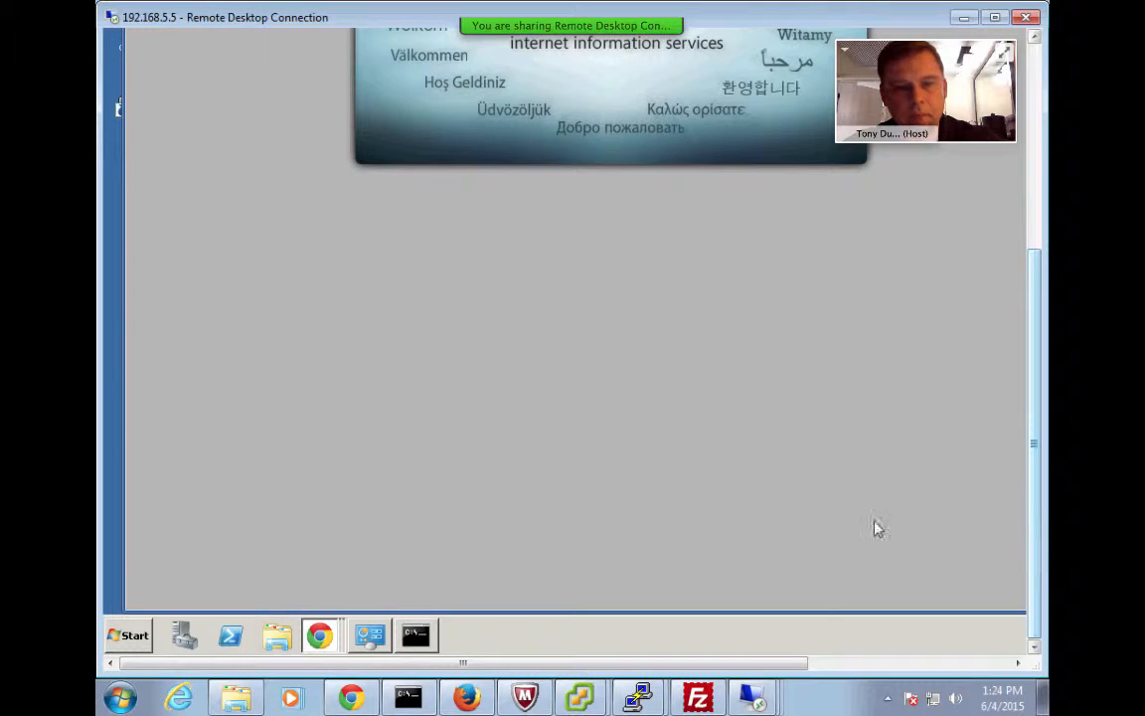
pyautogui.click(1034, 234)
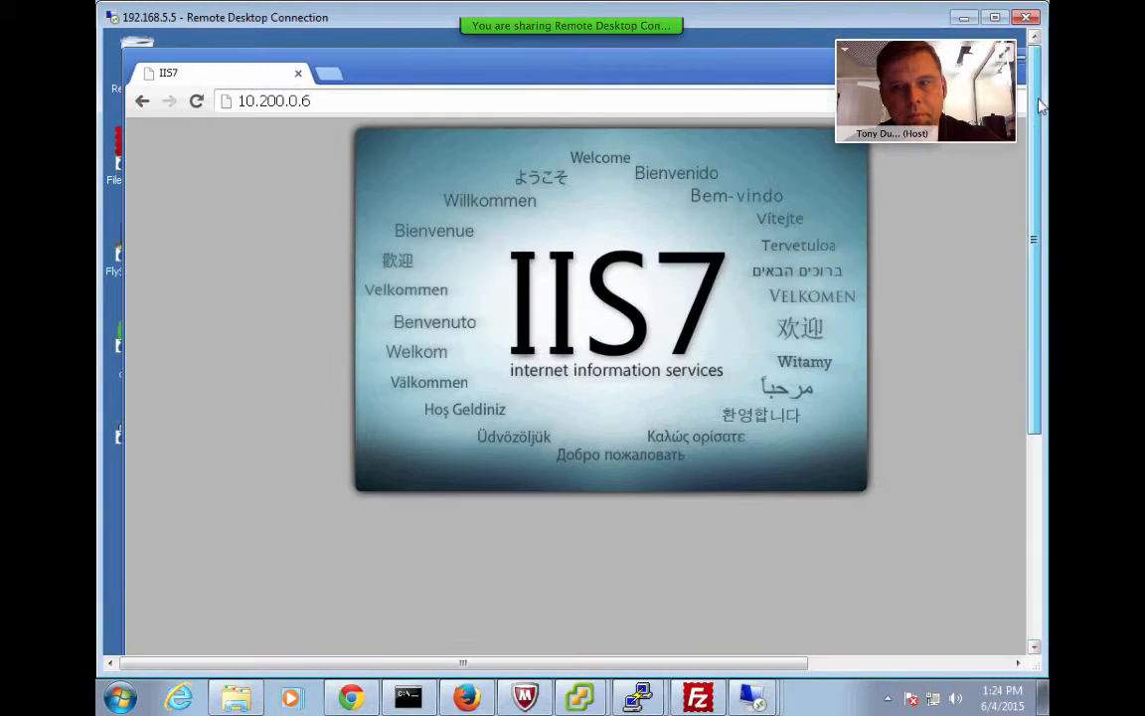
# Load ftp://10.200.0.6 in Chrome and open welcome.png from the FTP listing
pyautogui.click(345, 100)
pyautogui.write('ftp://10.200.0.6')
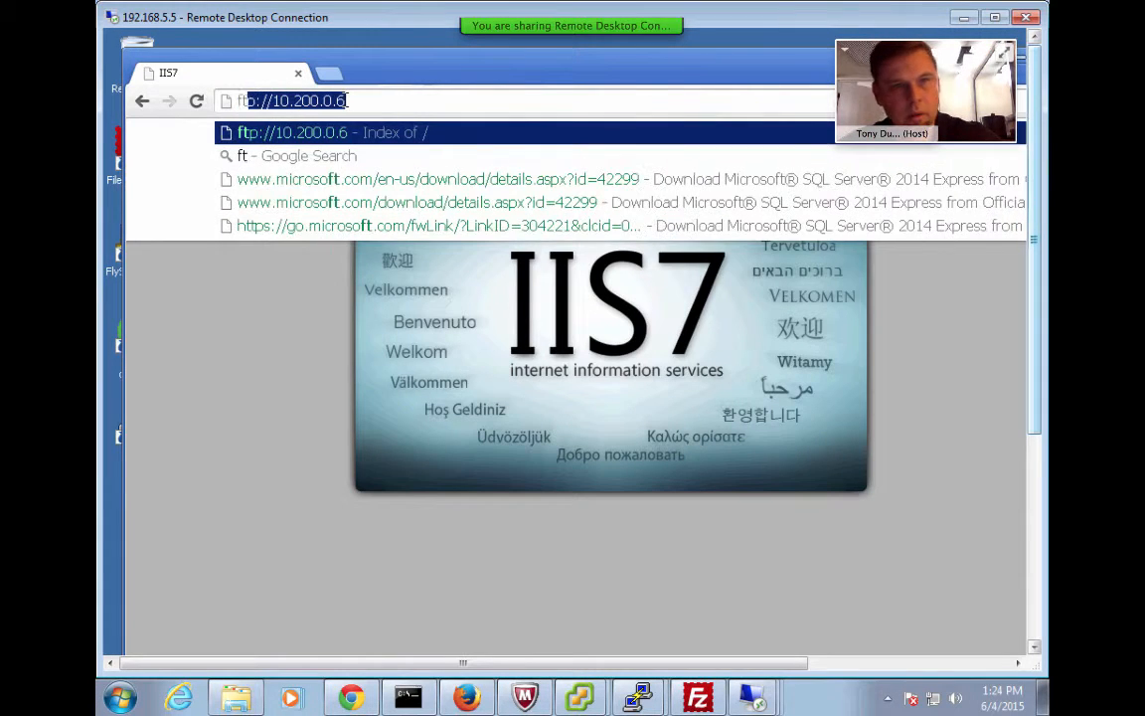
pyautogui.press('Return')
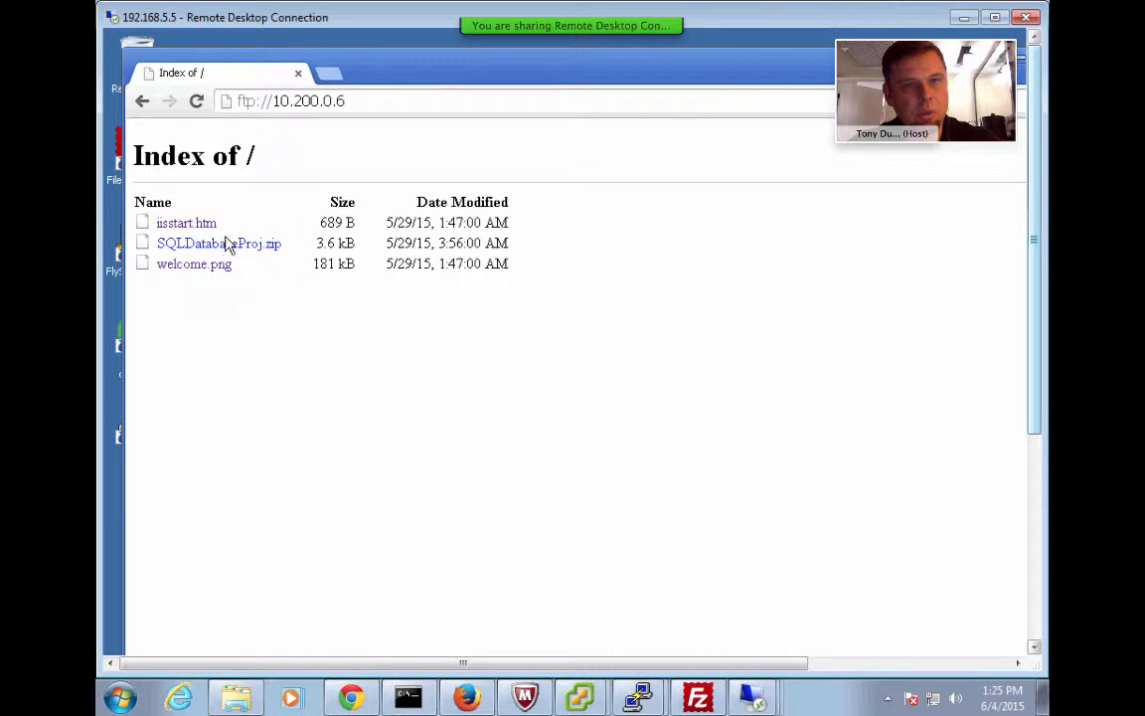
pyautogui.click(199, 267)
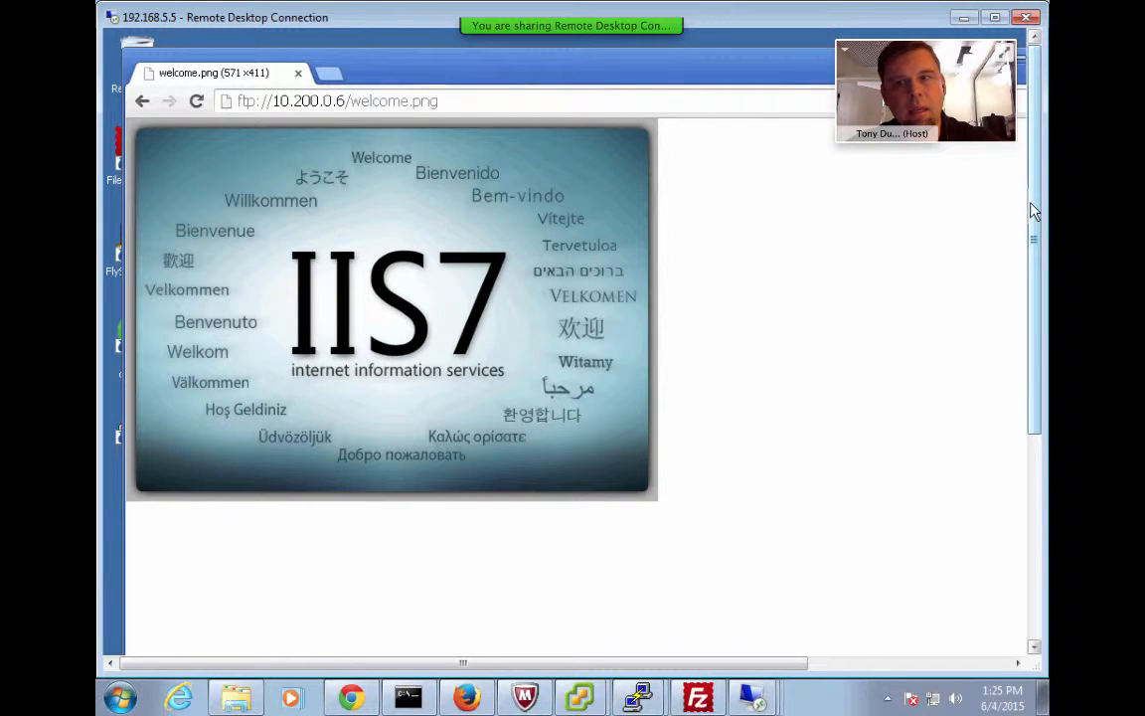
pyautogui.scroll(-1, 1034, 383)
pyautogui.scroll(-5, 1033, 382)
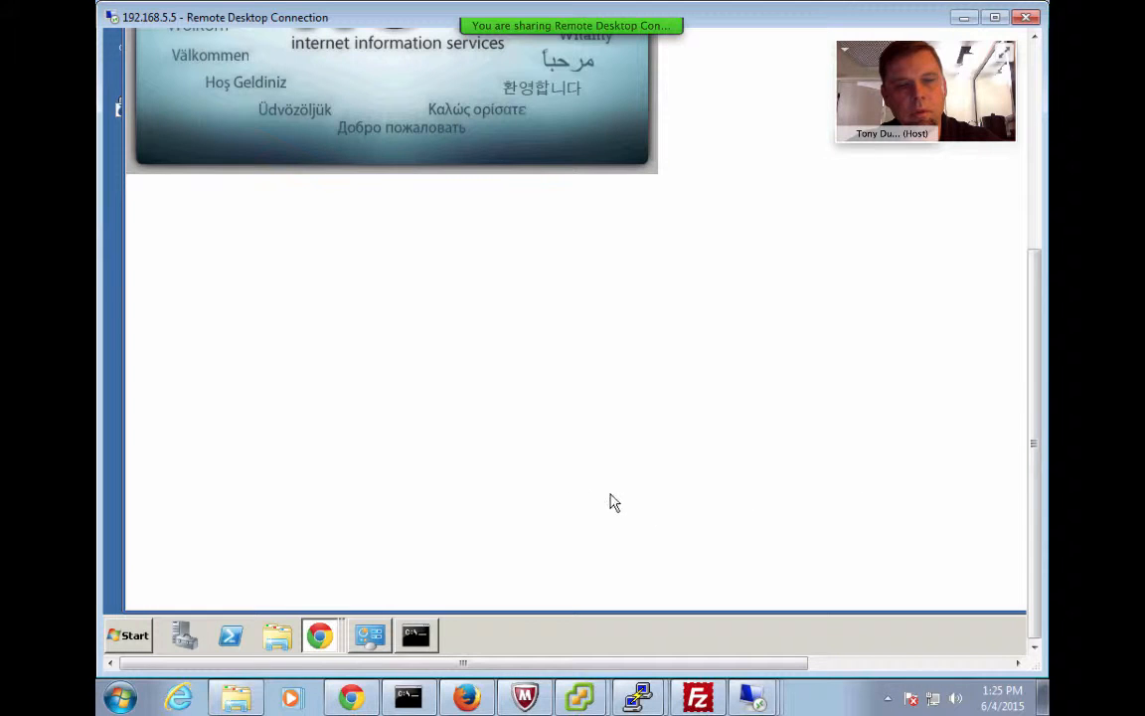
# Find Remote Desktop Connection through the remote machine's Start menu search and launch it
pyautogui.click(128, 635)
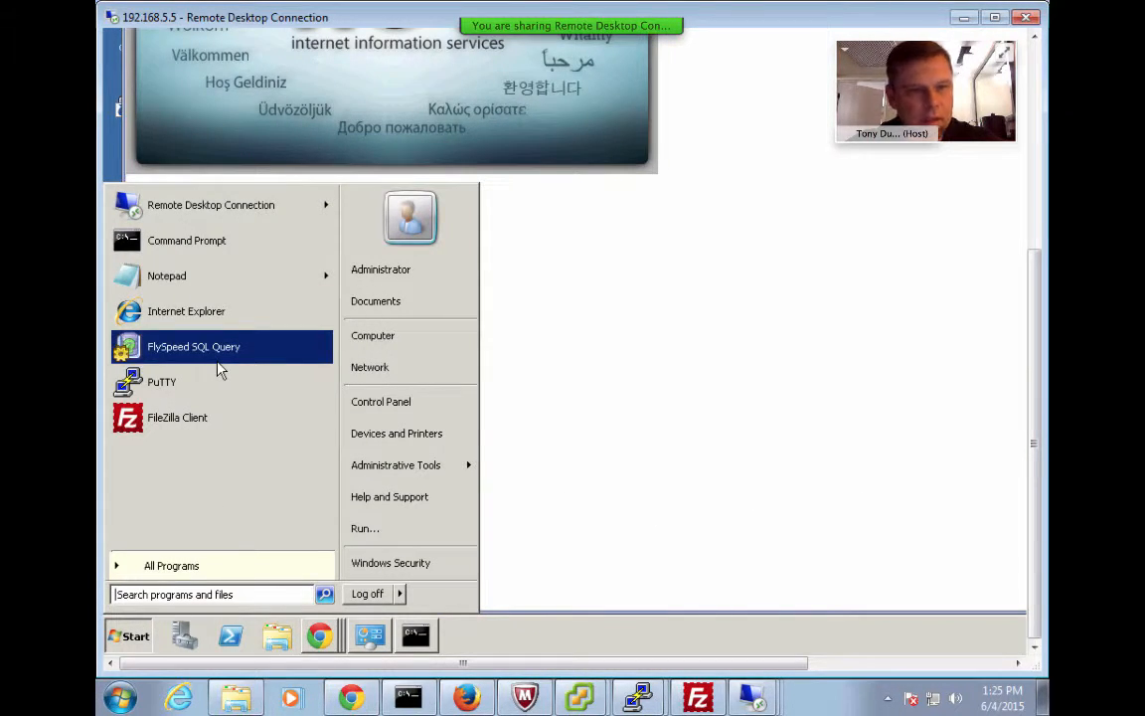
pyautogui.click(186, 594)
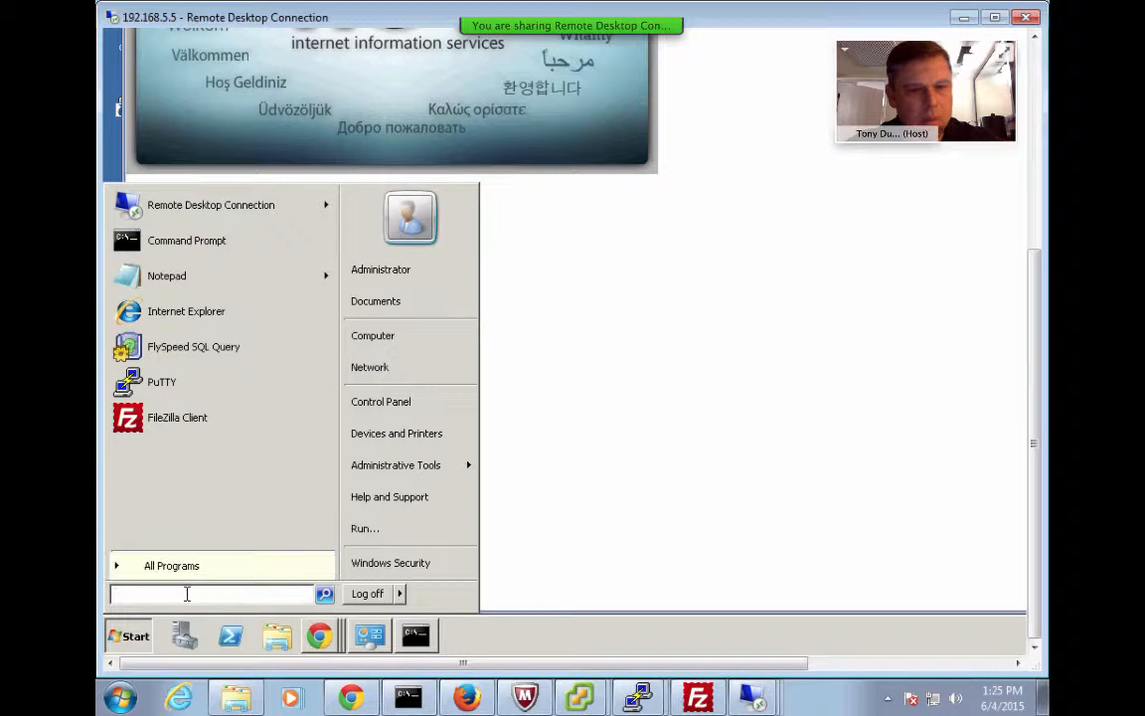
pyautogui.write('r')
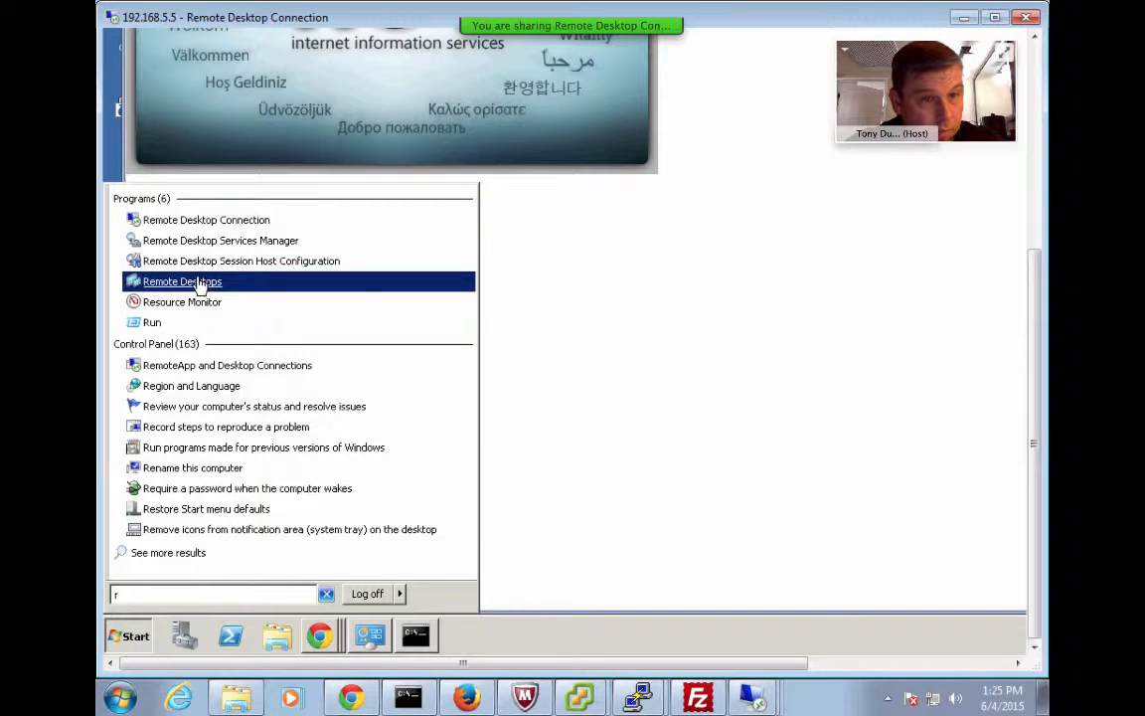
pyautogui.click(203, 220)
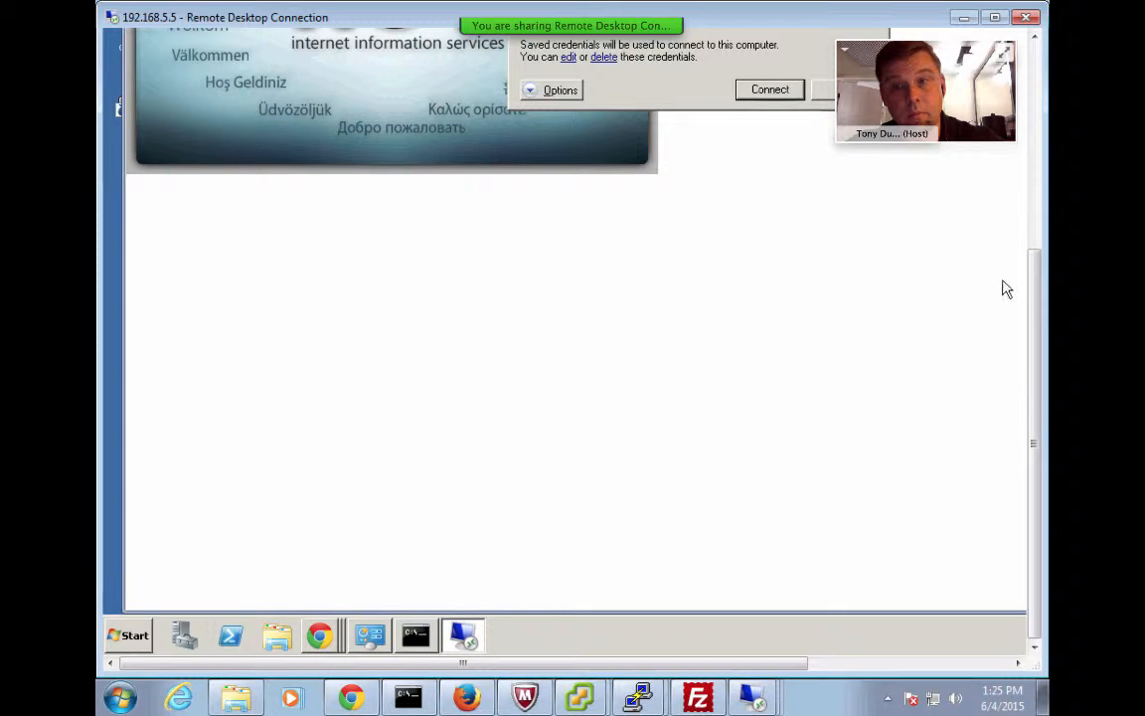
pyautogui.moveTo(1038, 301); pyautogui.dragTo(1039, 177)
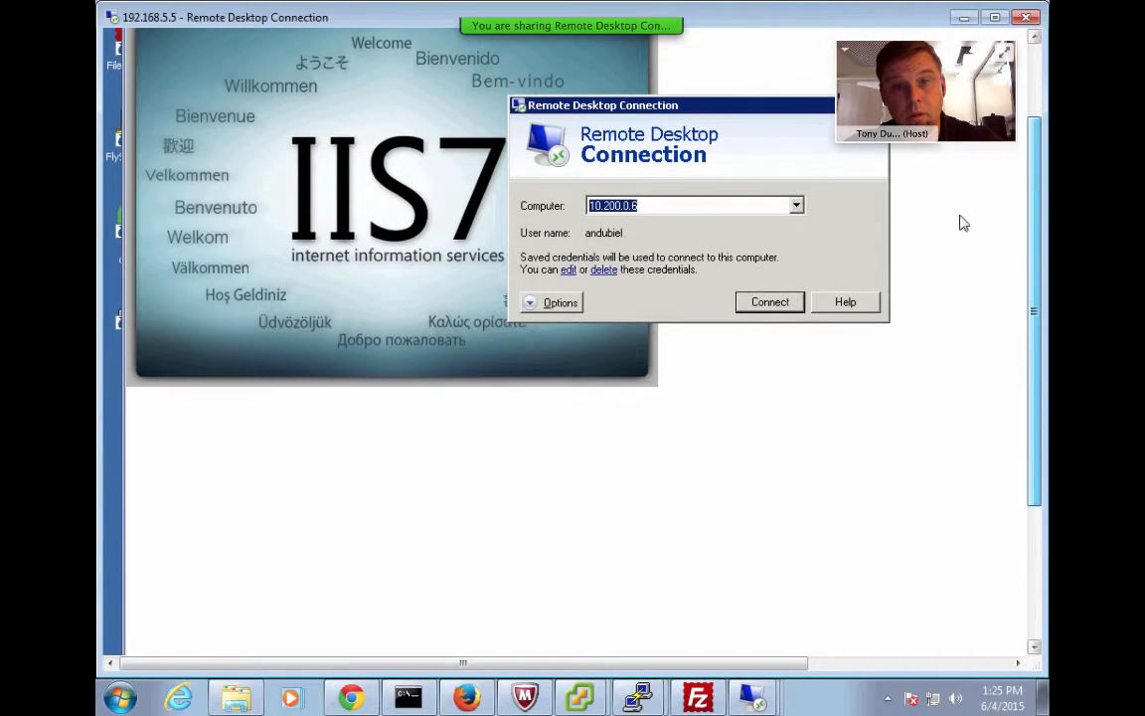
# Connect to 10.200.0.6 with the account password and accept the unverified certificate
pyautogui.click(769, 304)
pyautogui.scroll(-3, 1024, 462)
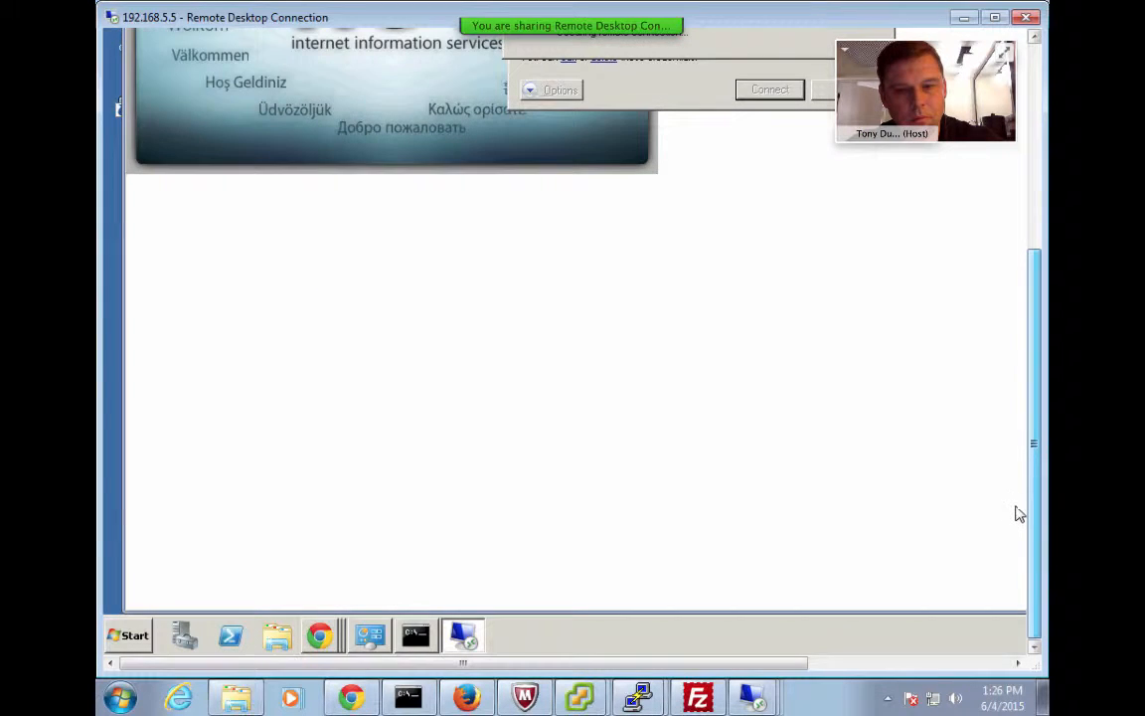
pyautogui.scroll(5, 1022, 366)
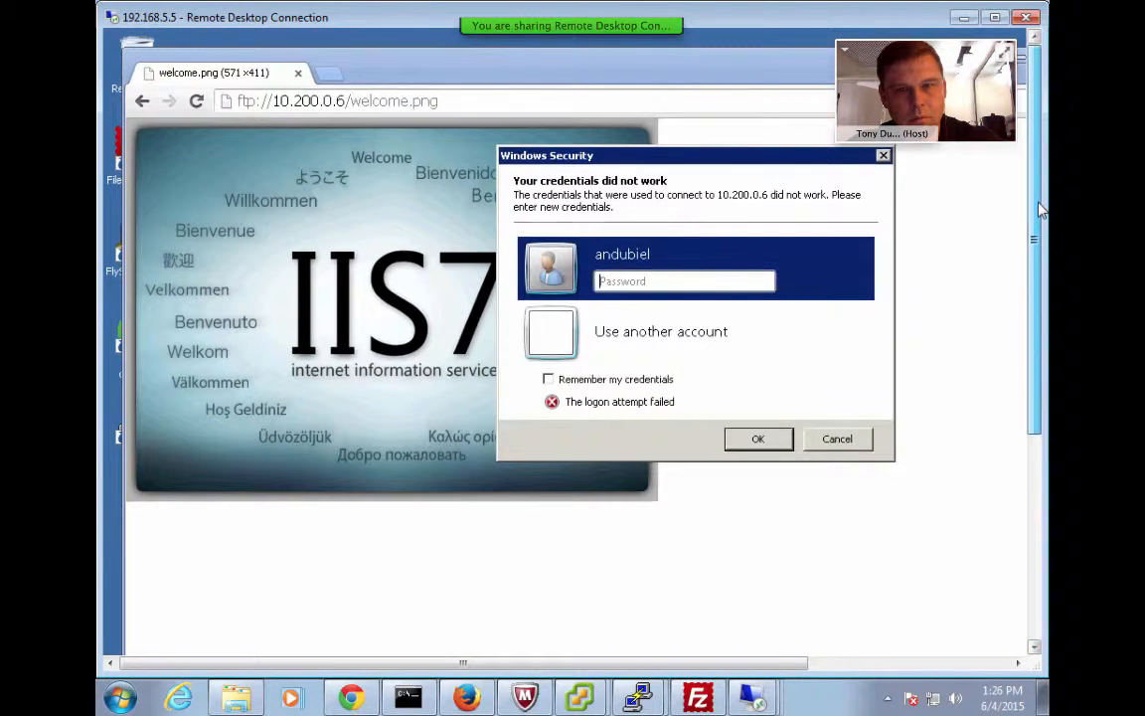
pyautogui.click(712, 280)
pyautogui.write('*****')
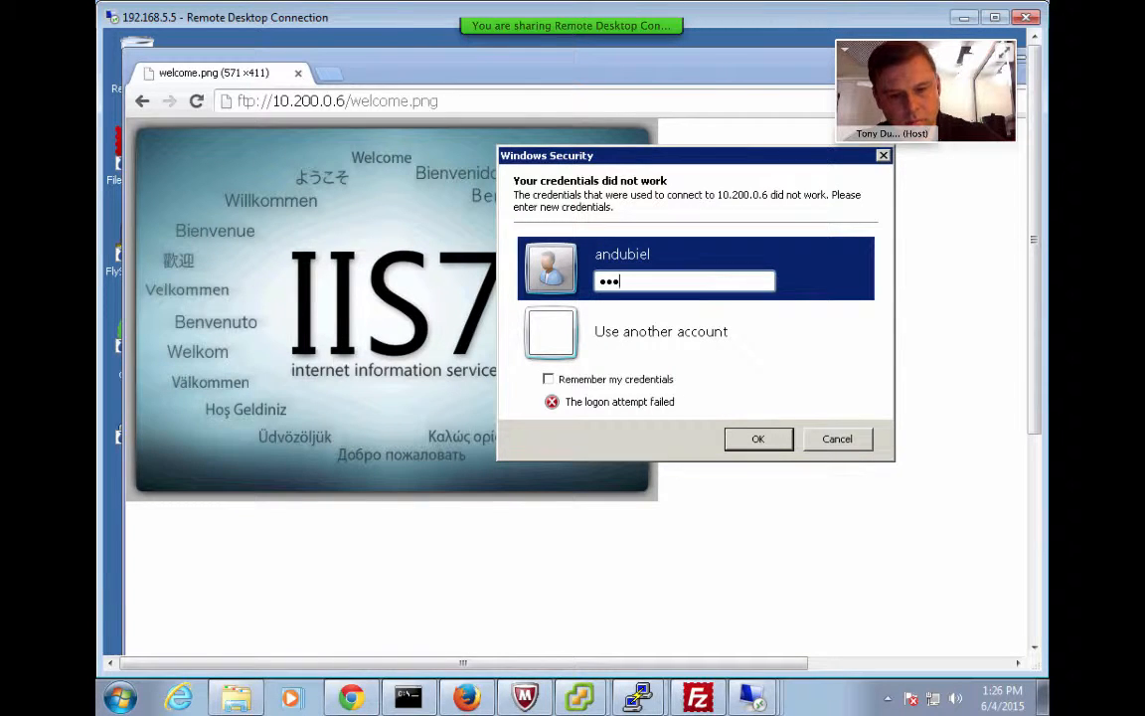
pyautogui.write('****')
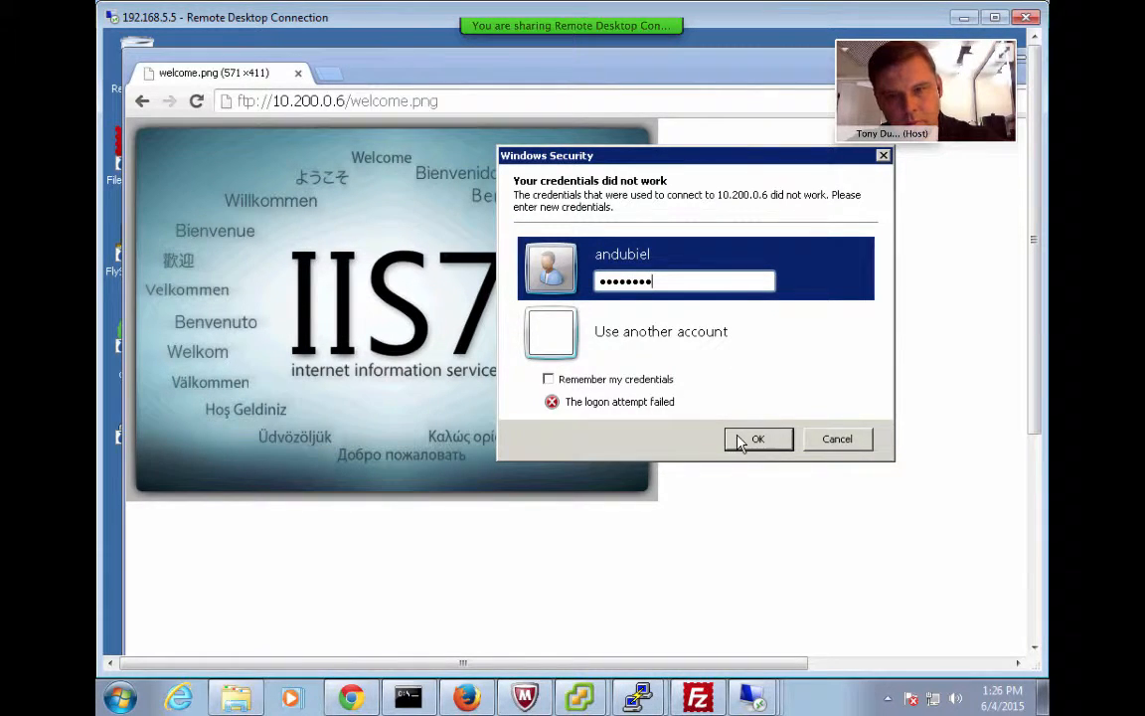
pyautogui.click(738, 439)
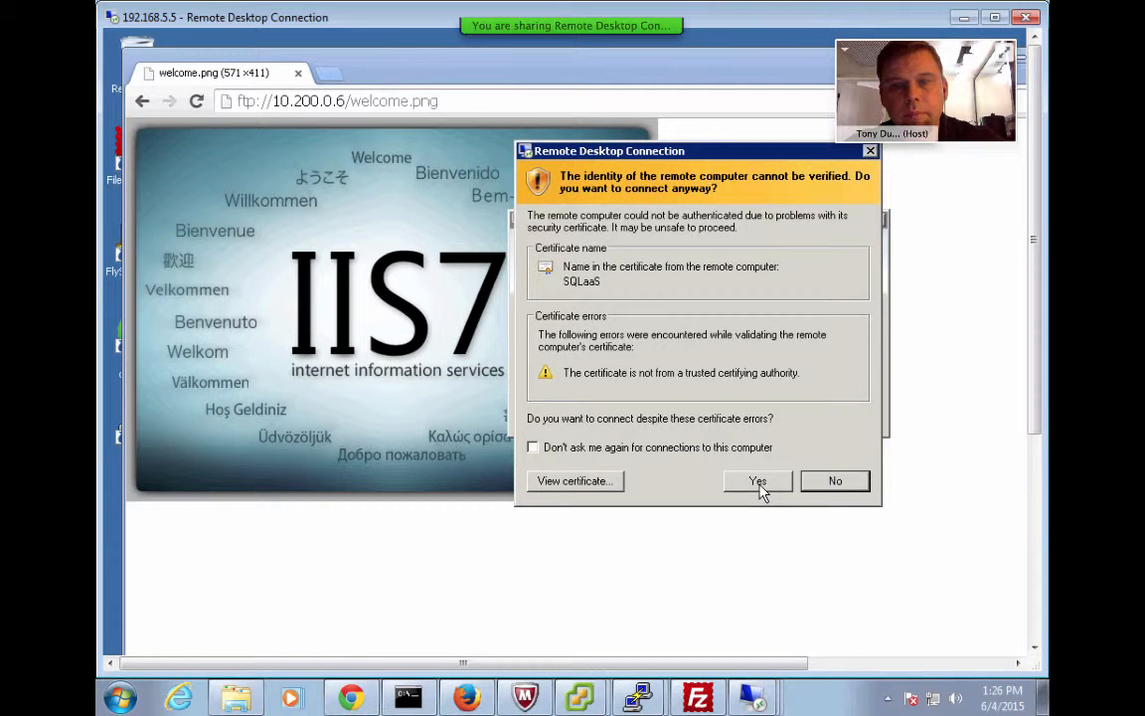
pyautogui.click(759, 484)
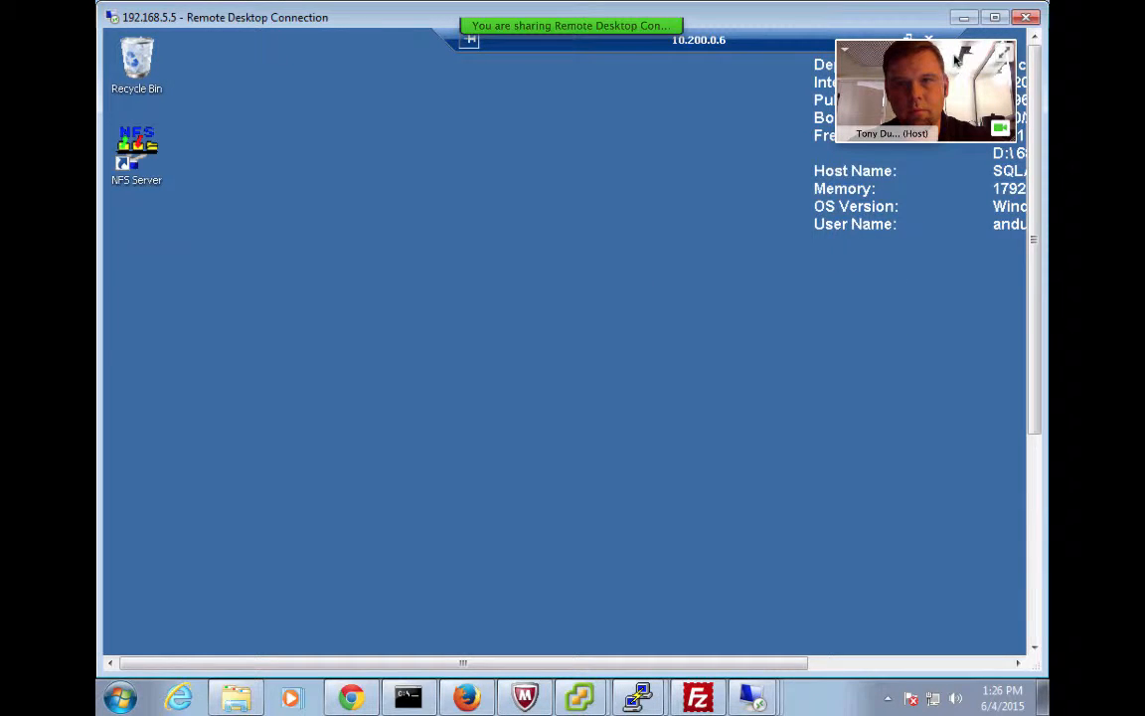
# Close the Initial Configuration Tasks window on 10.200.0.6 and launch Command Prompt from its Start menu
pyautogui.click(853, 663)
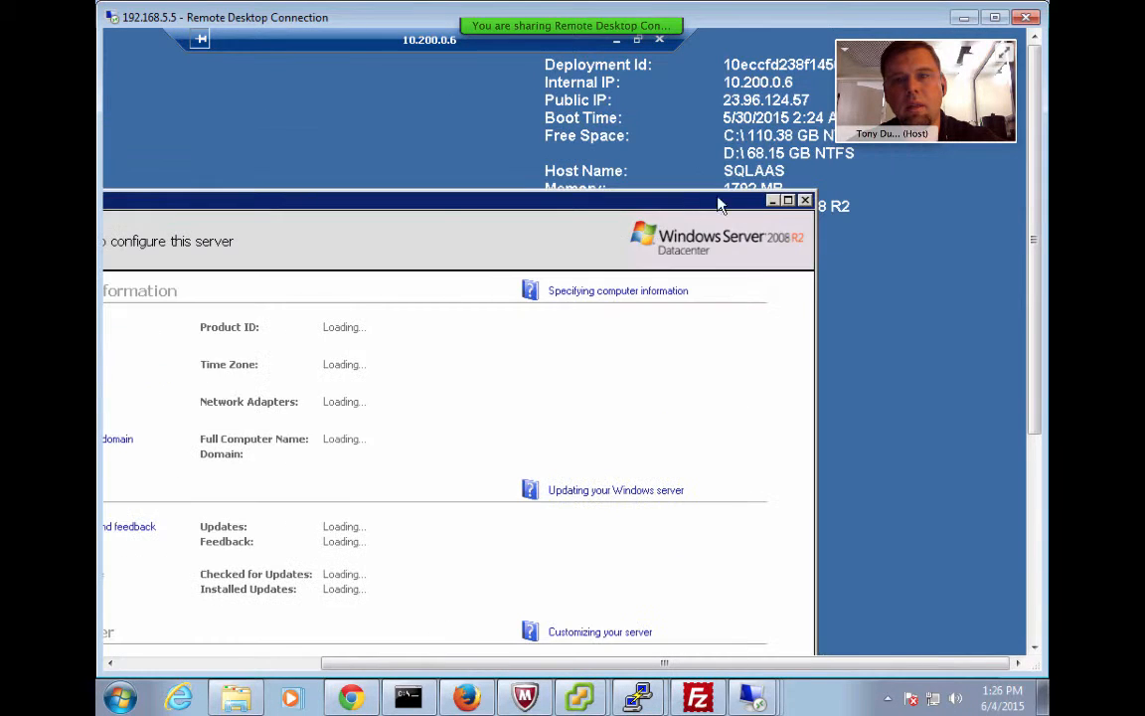
pyautogui.click(773, 202)
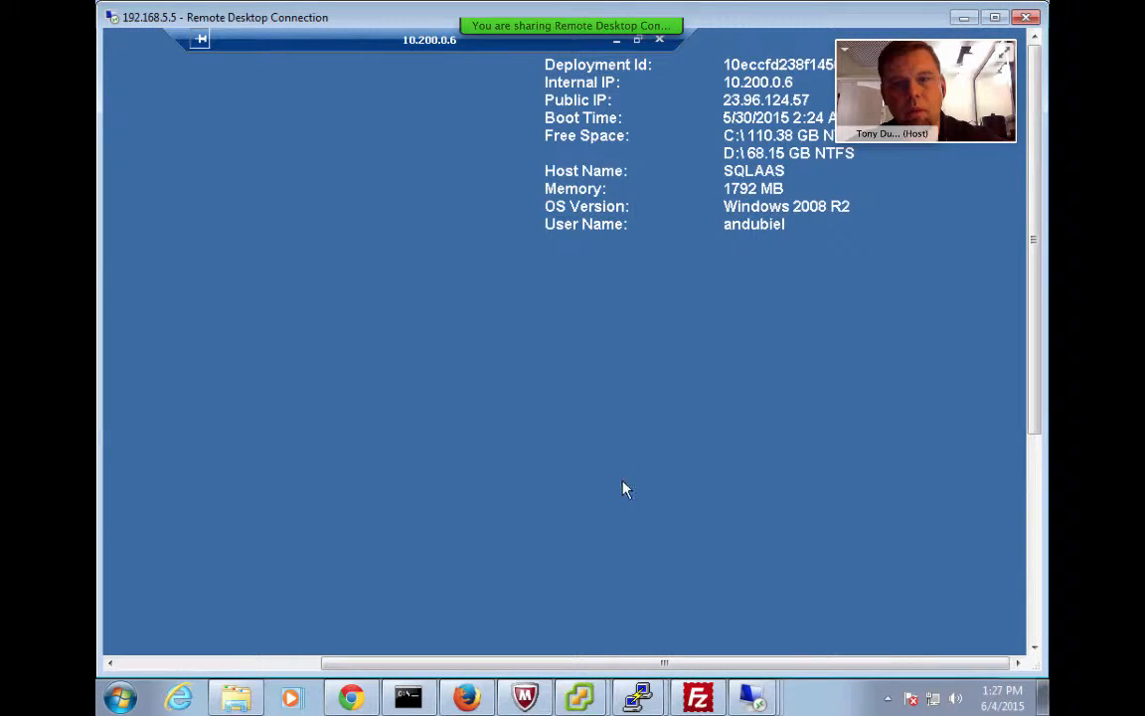
pyautogui.moveTo(636, 662); pyautogui.dragTo(121, 641)
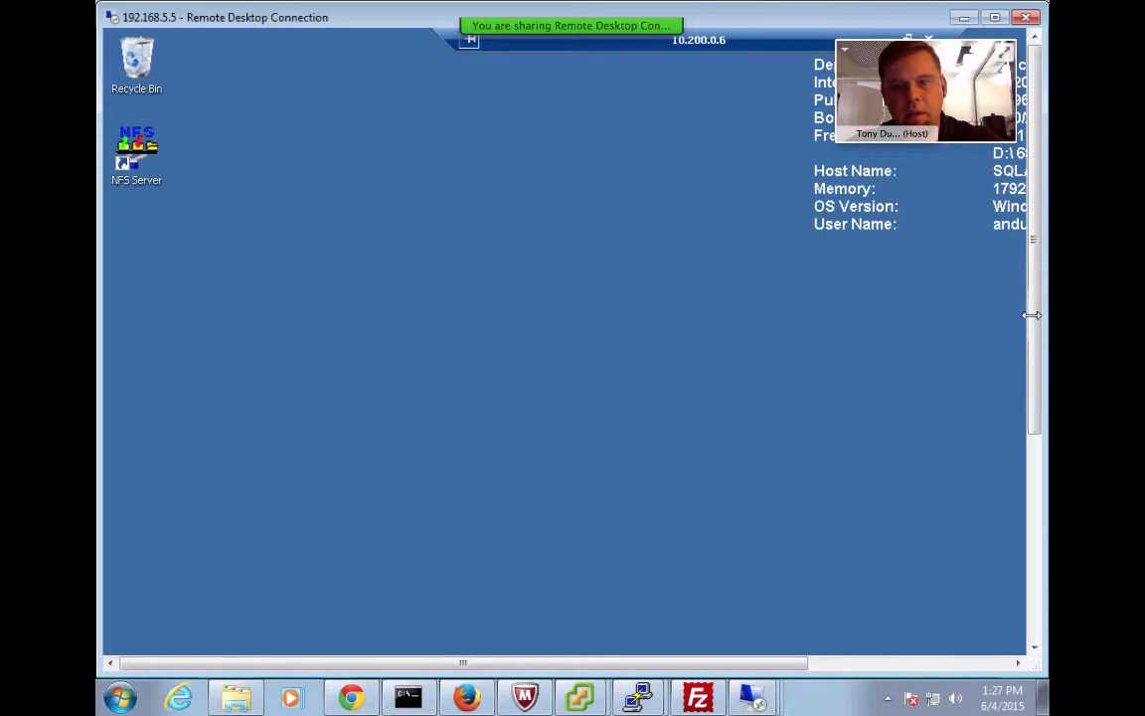
pyautogui.moveTo(1032, 343); pyautogui.dragTo(1014, 587)
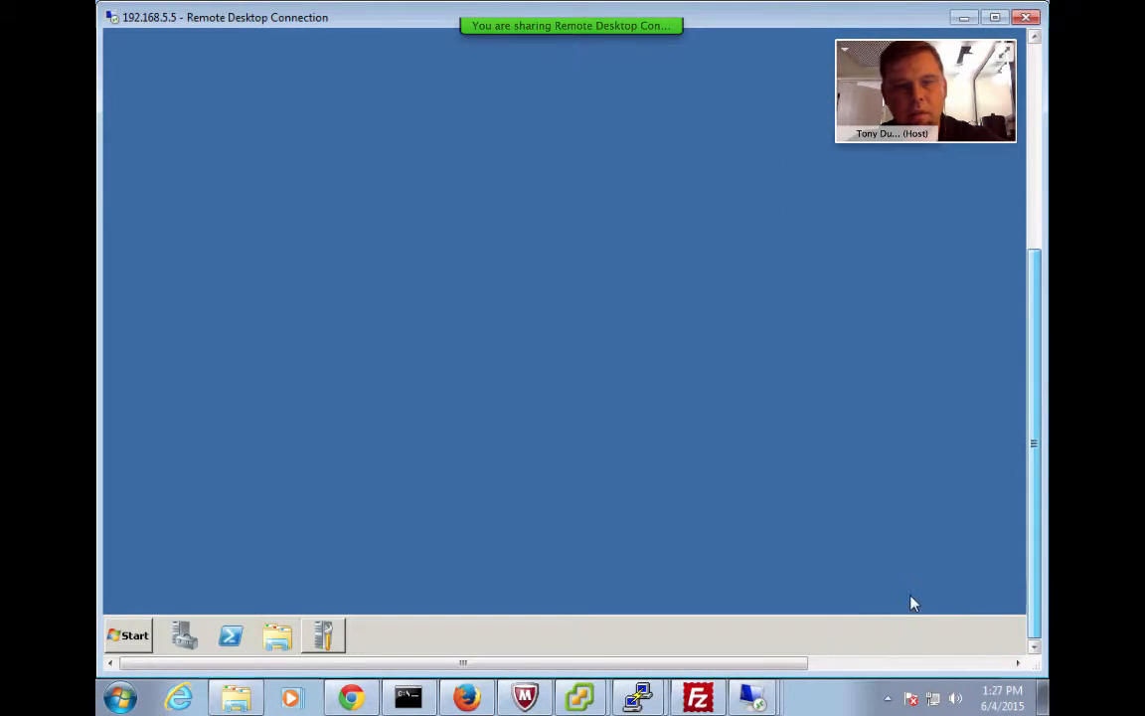
pyautogui.click(127, 635)
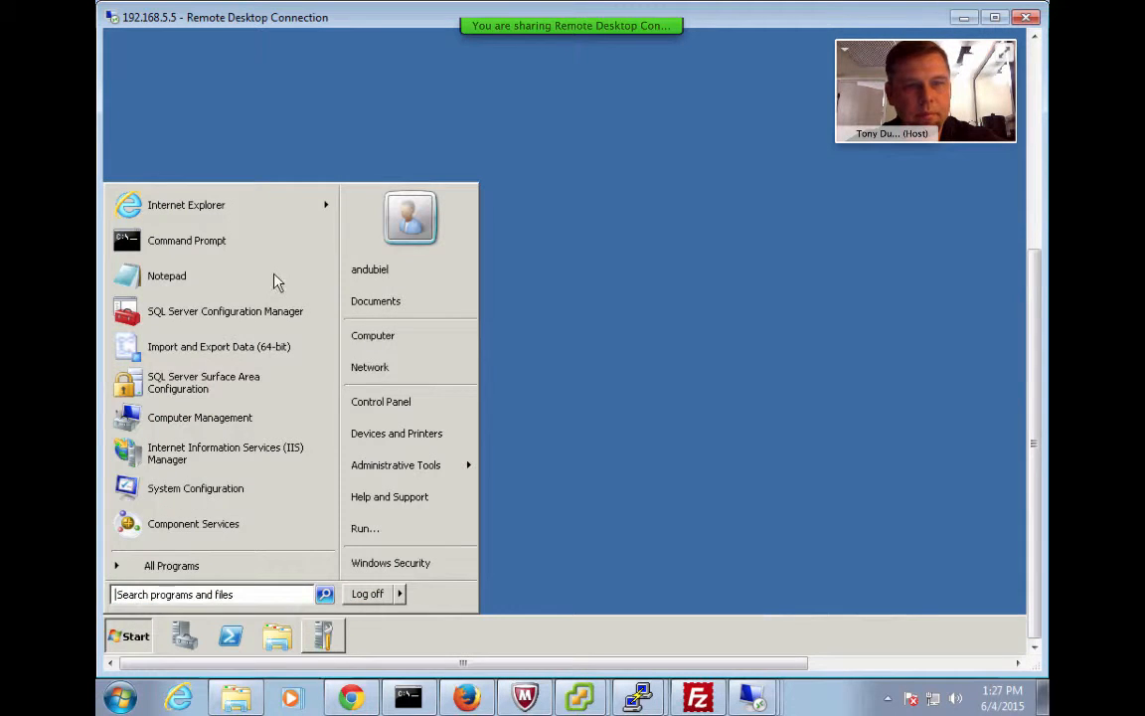
pyautogui.click(224, 248)
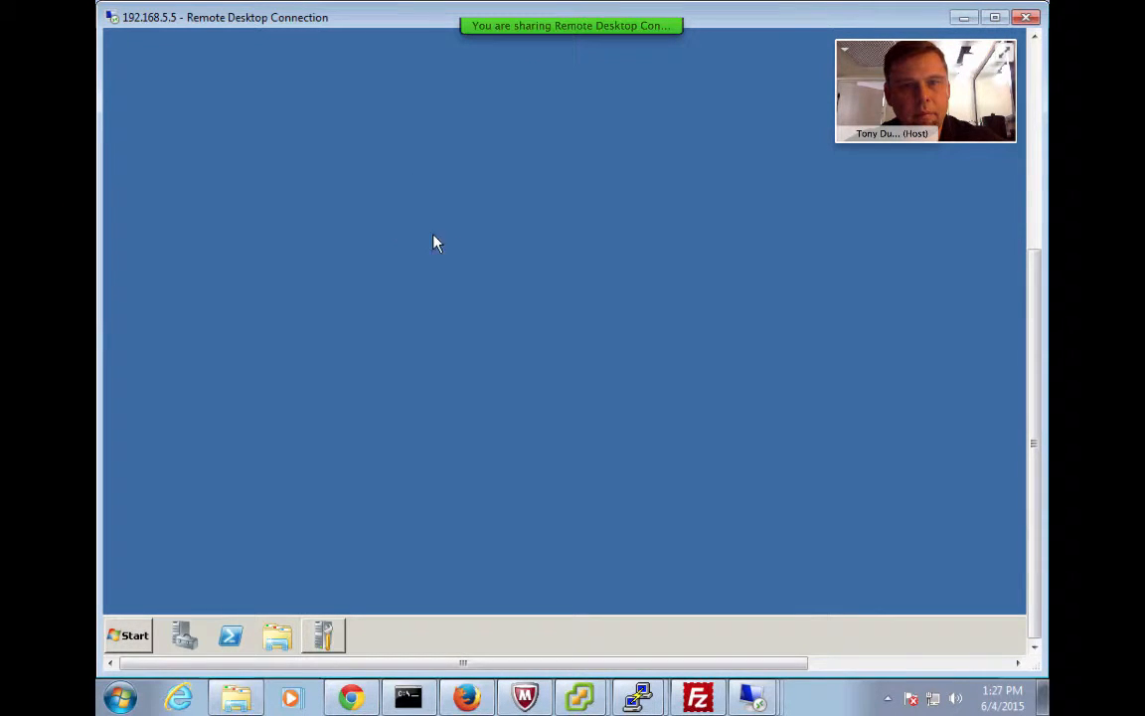
# Run ipconfig on the SQLaaS server, then ping 10.200.0.5 for four replies with 0% loss
pyautogui.moveTo(1032, 302); pyautogui.dragTo(1042, 127)
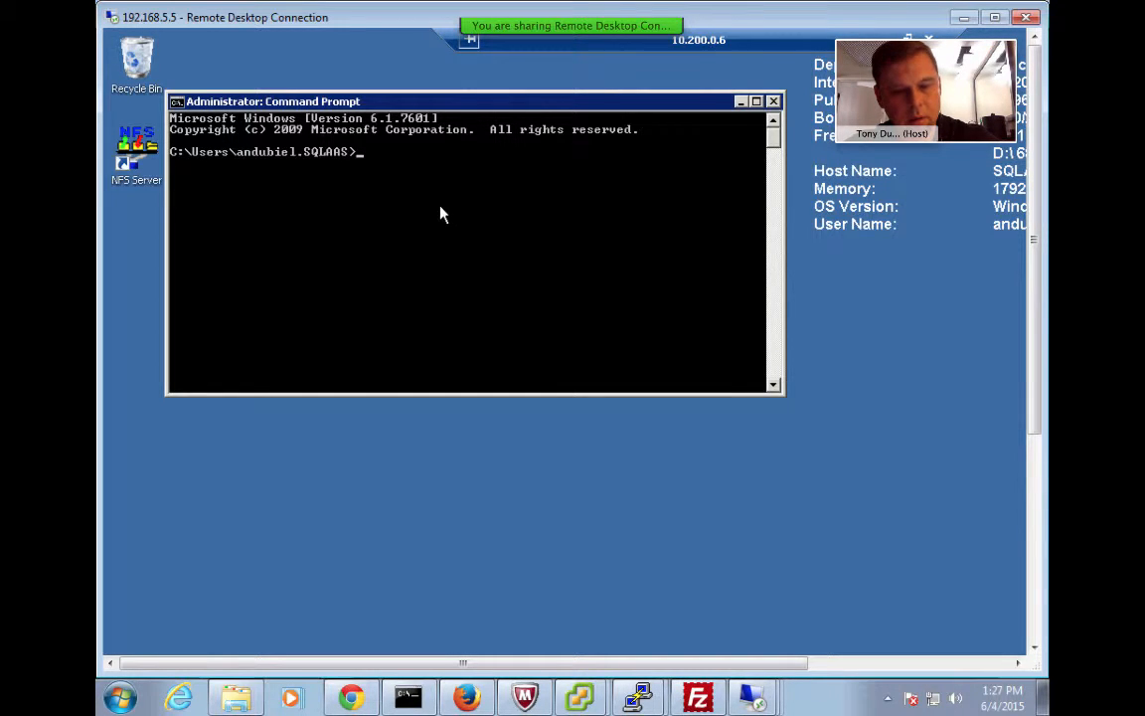
pyautogui.write('ipconfig')
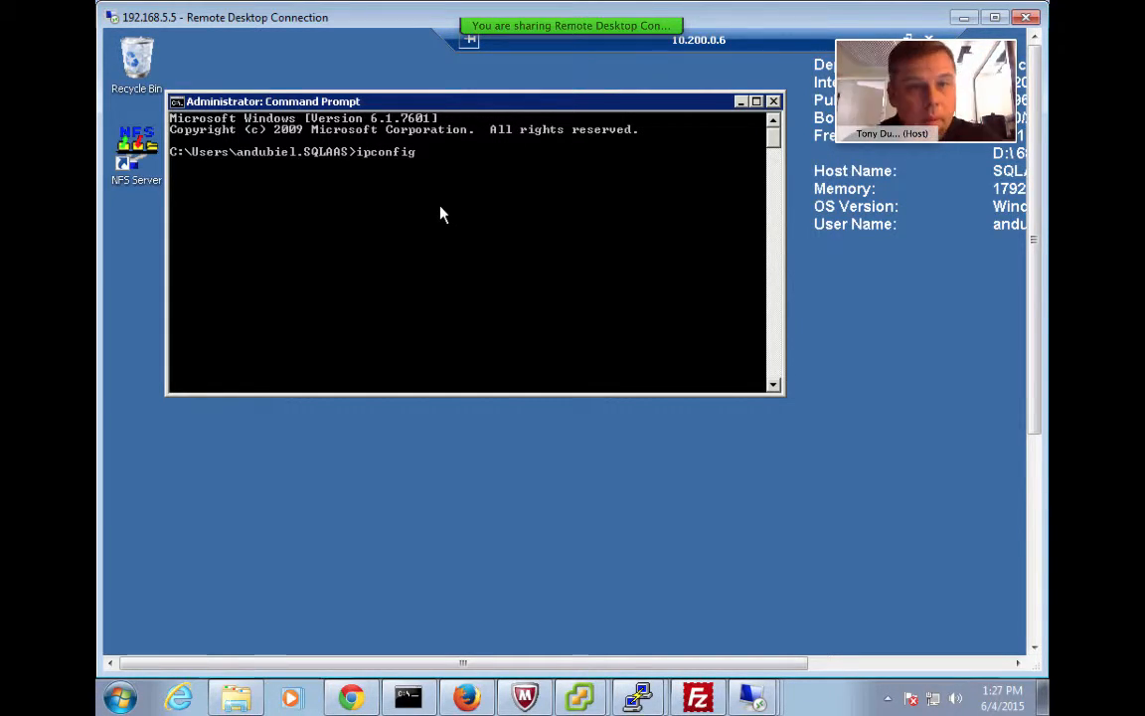
pyautogui.press('Return')
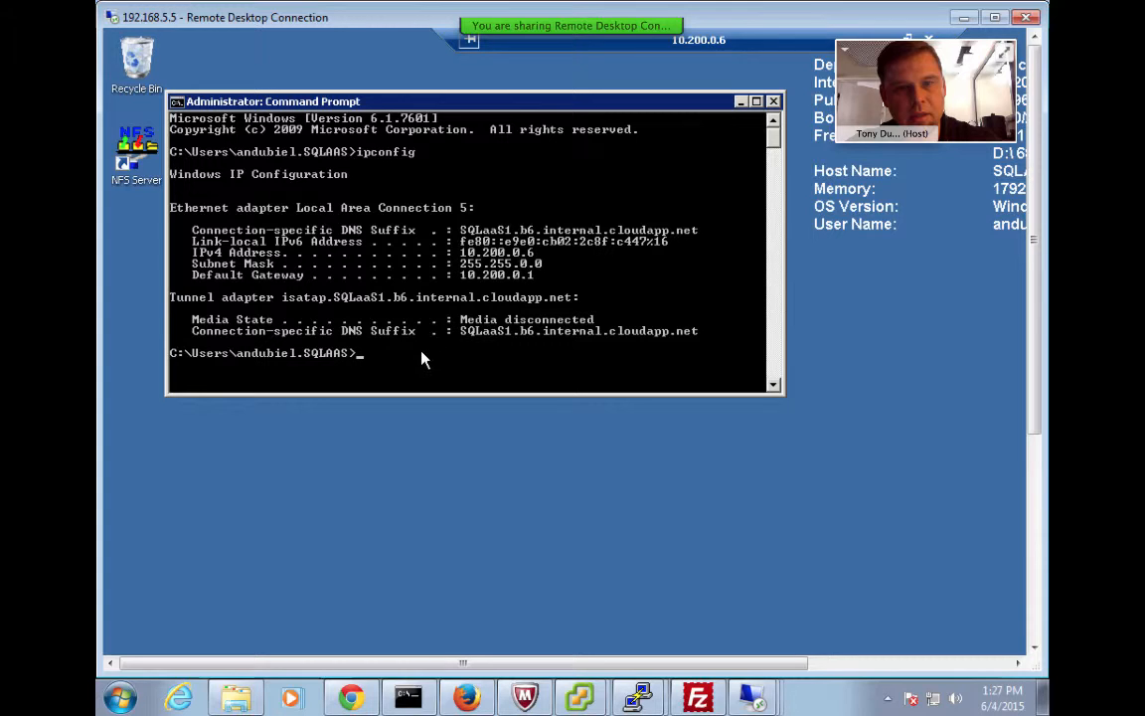
pyautogui.write('ping')
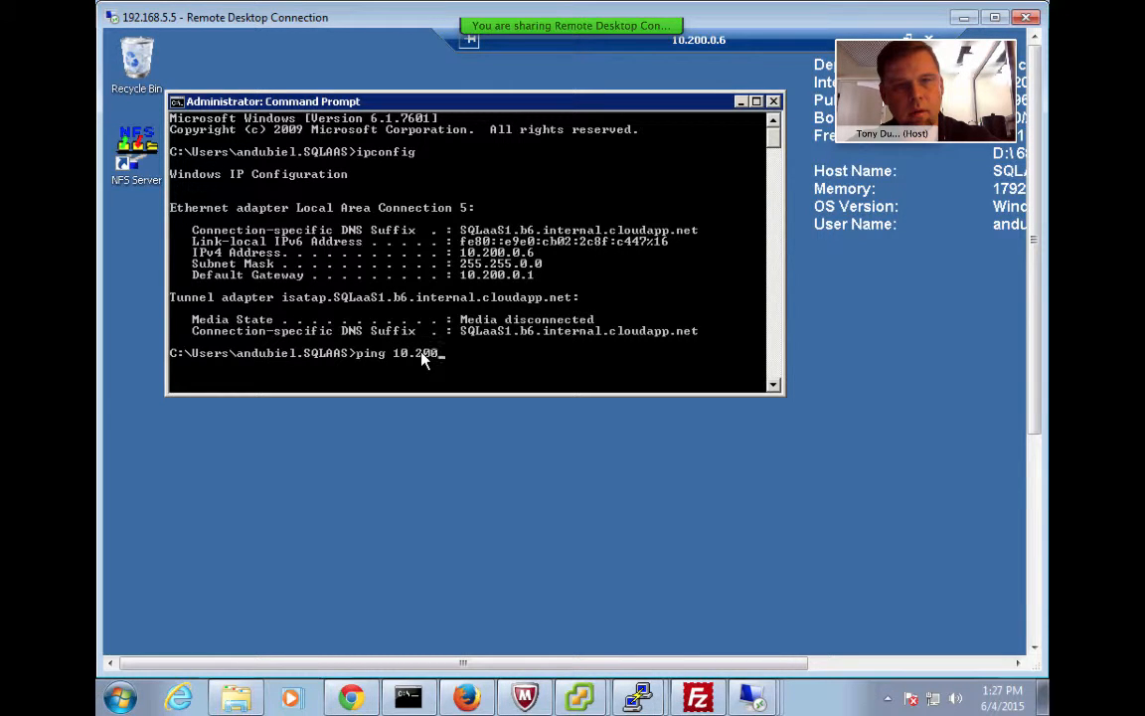
pyautogui.write('10.200.0.5')
pyautogui.press('Return')
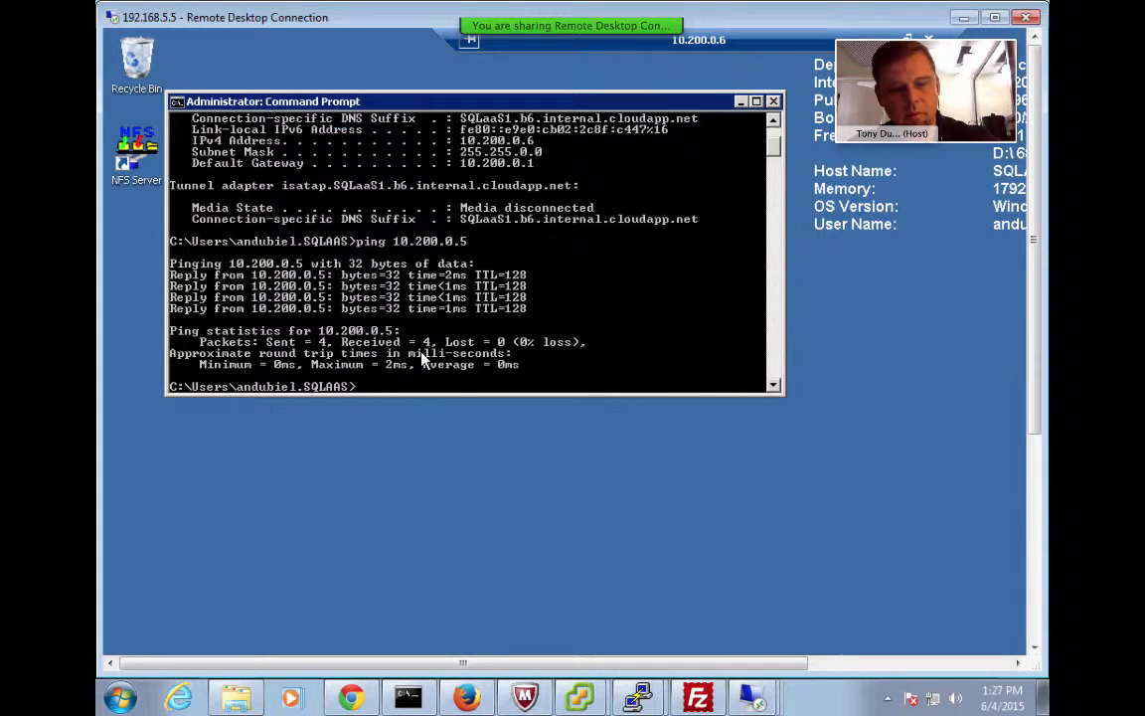
# Recall the previous ping and rerun it against 10.200.0.4
pyautogui.press('Return')
pyautogui.press('Up')
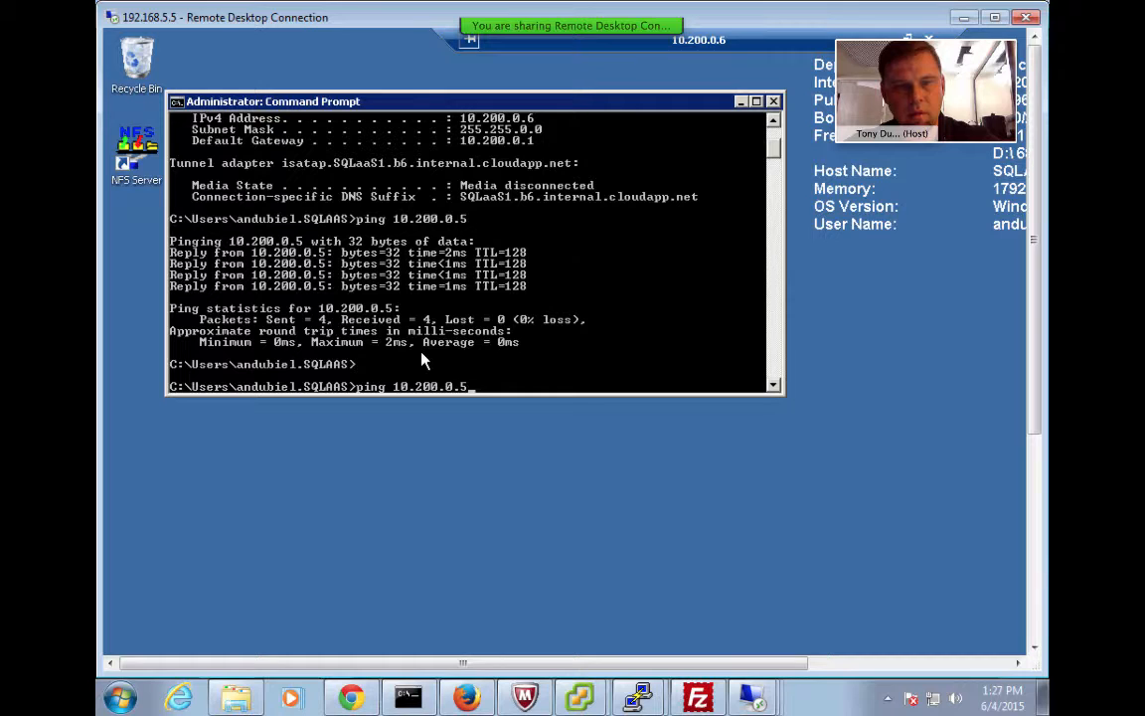
pyautogui.press('BackSpace')
pyautogui.write('4')
pyautogui.press('Return')
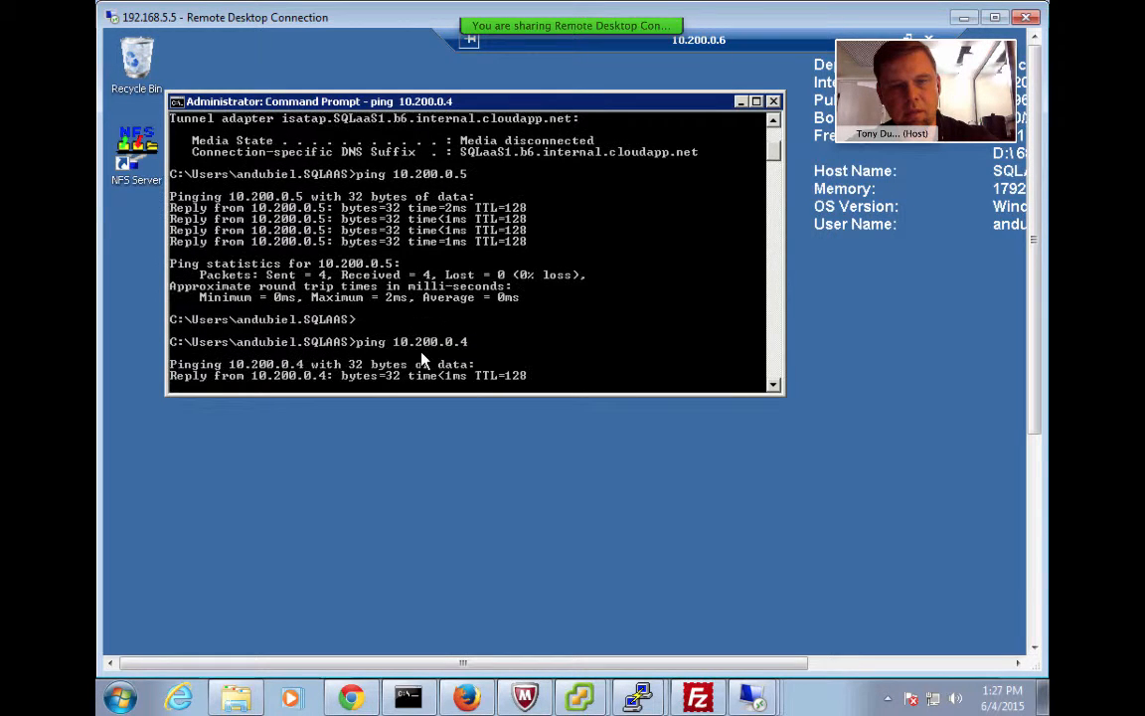